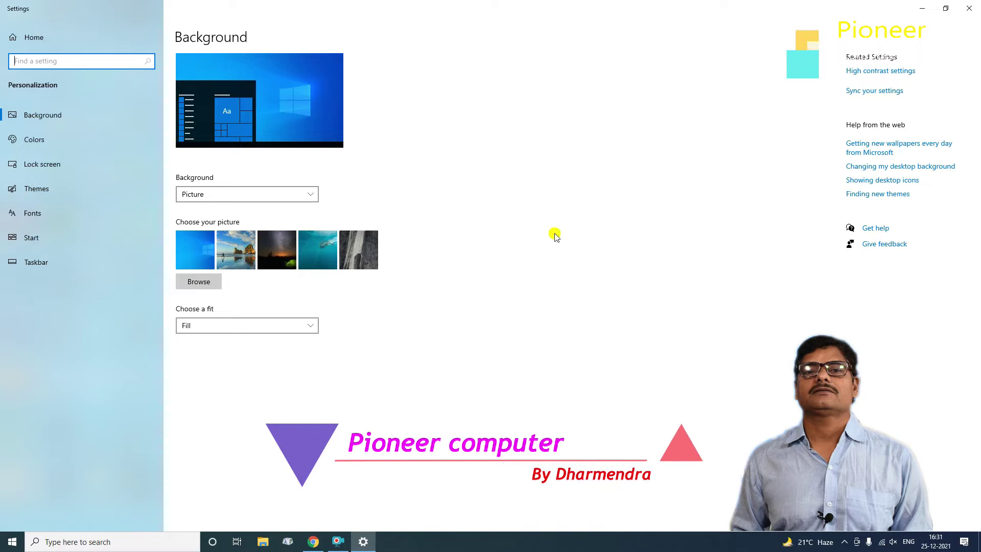
# Open the Personalization settings directly from the desktop background, and close the window again.
pyautogui.click(970, 10)
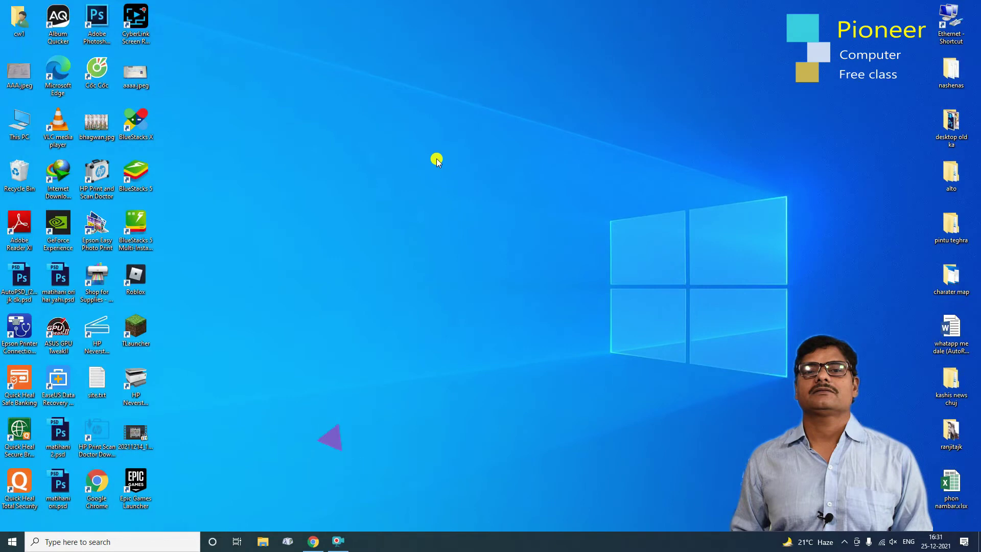
pyautogui.rightClick(437, 160)
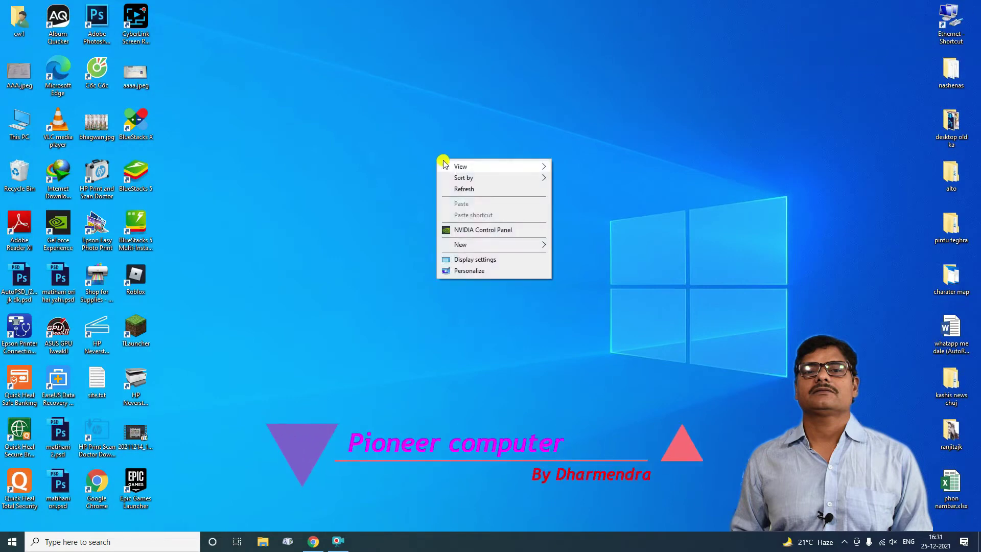
pyautogui.click(467, 271)
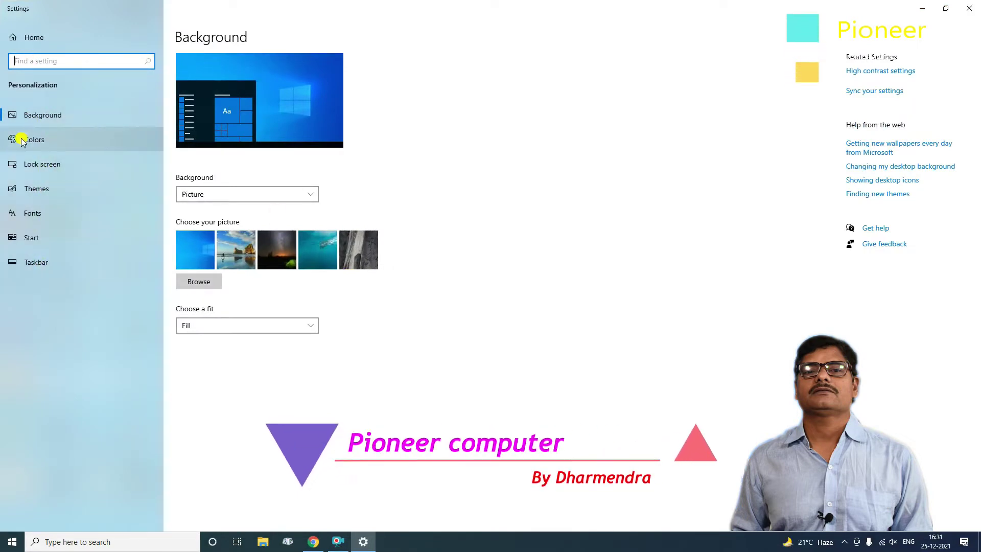
pyautogui.click(973, 9)
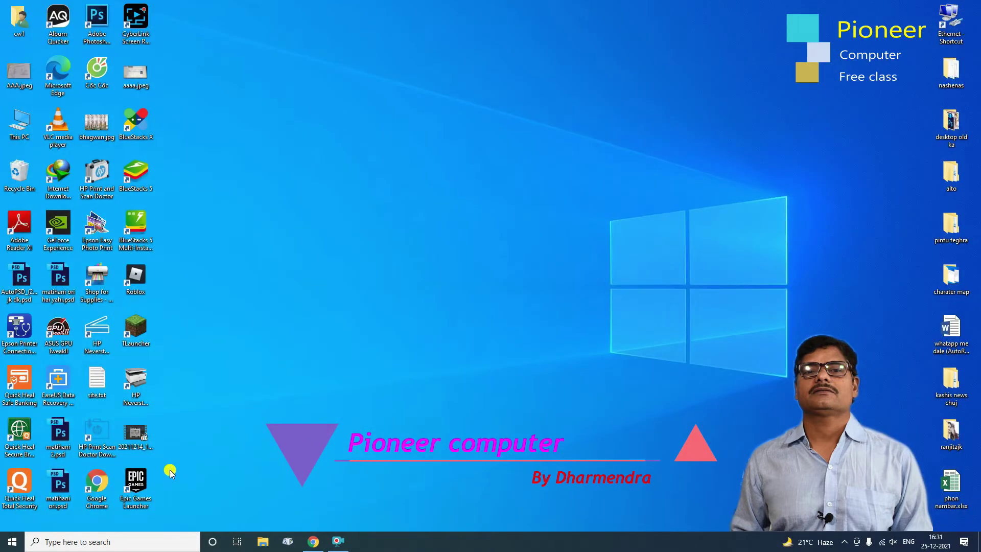
# Reach the Personalization category through the Settings shortcut in Start, and close the window.
pyautogui.click(12, 541)
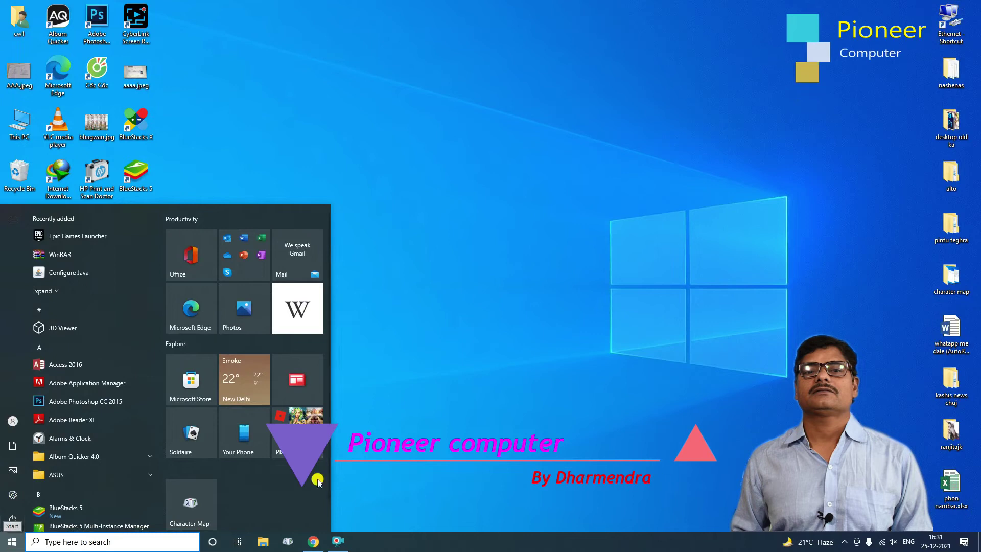
pyautogui.click(20, 540)
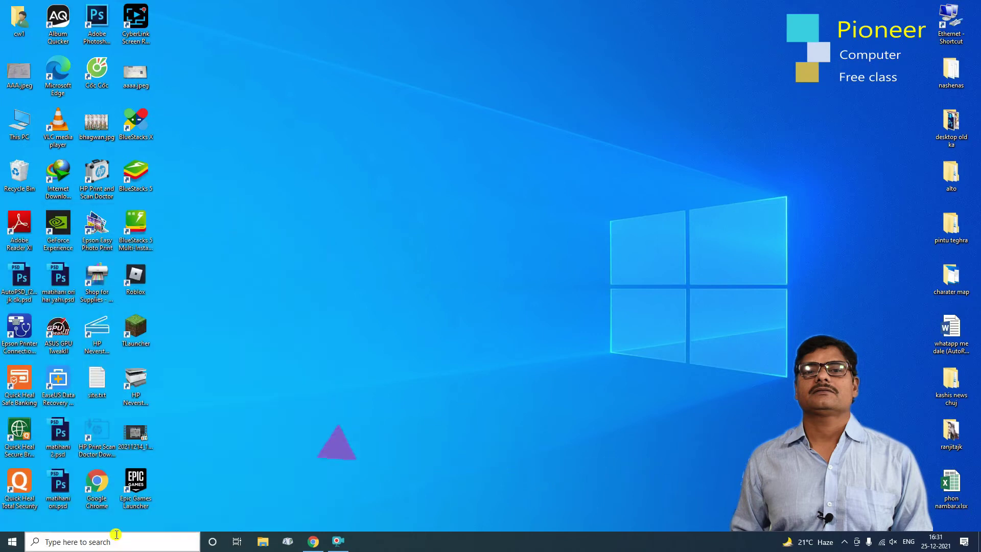
pyautogui.click(13, 543)
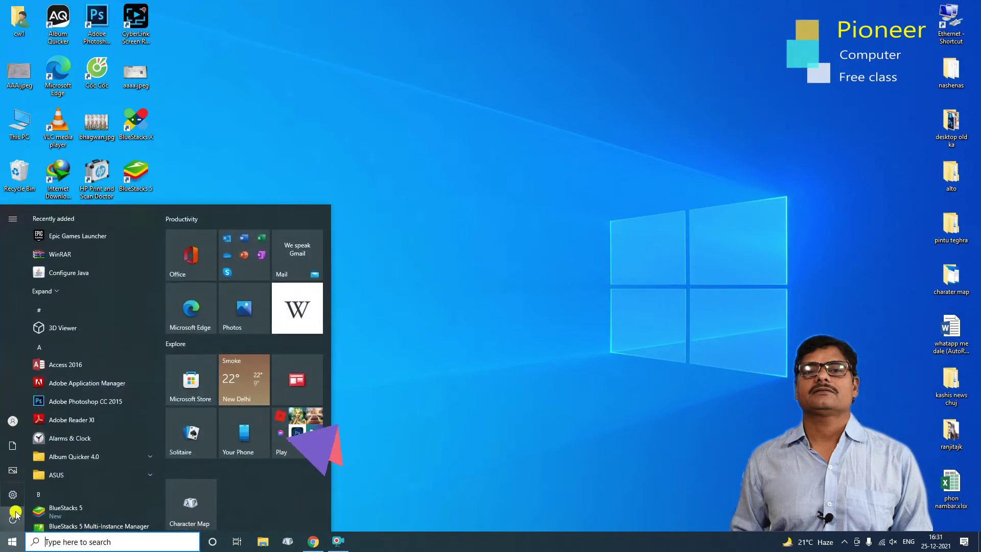
pyautogui.moveTo(13, 498)
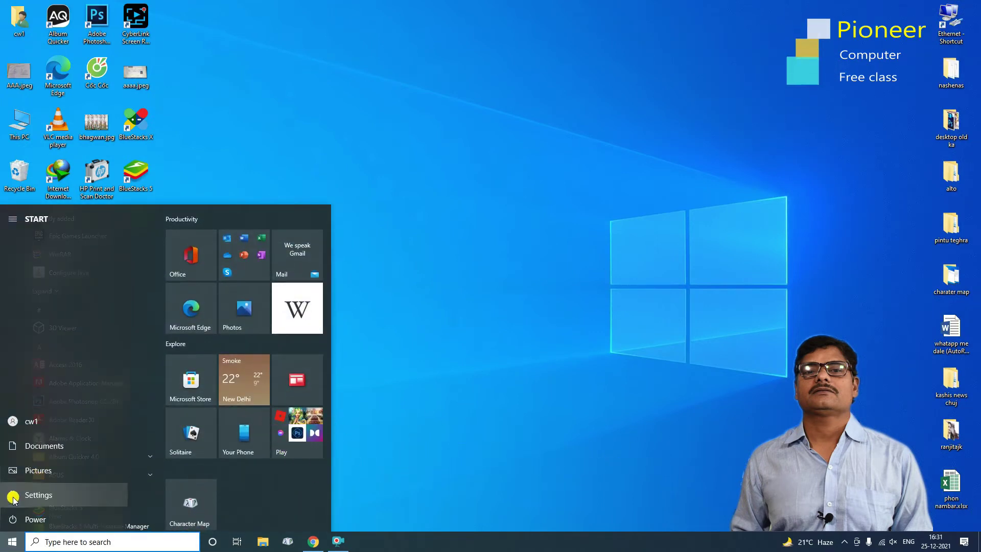
pyautogui.click(45, 495)
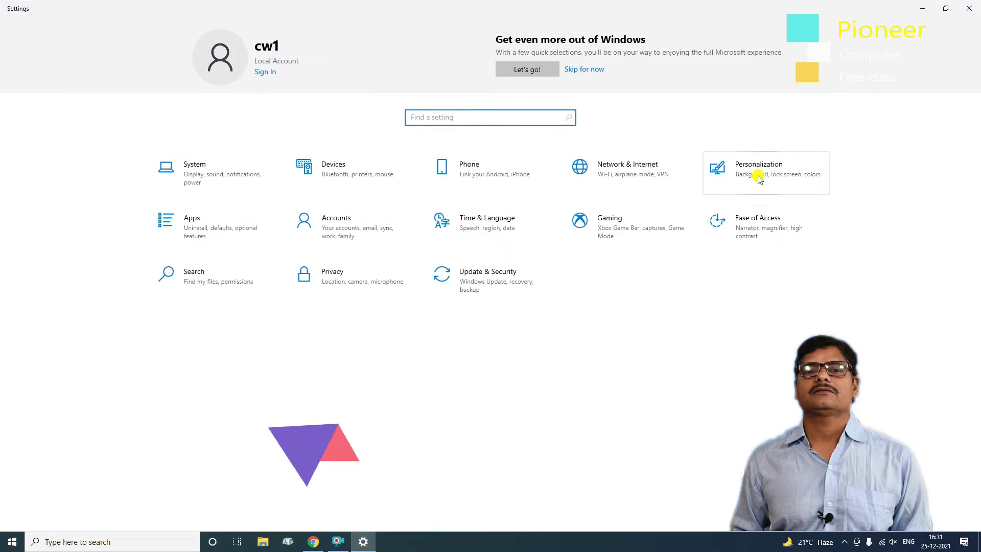
pyautogui.click(757, 173)
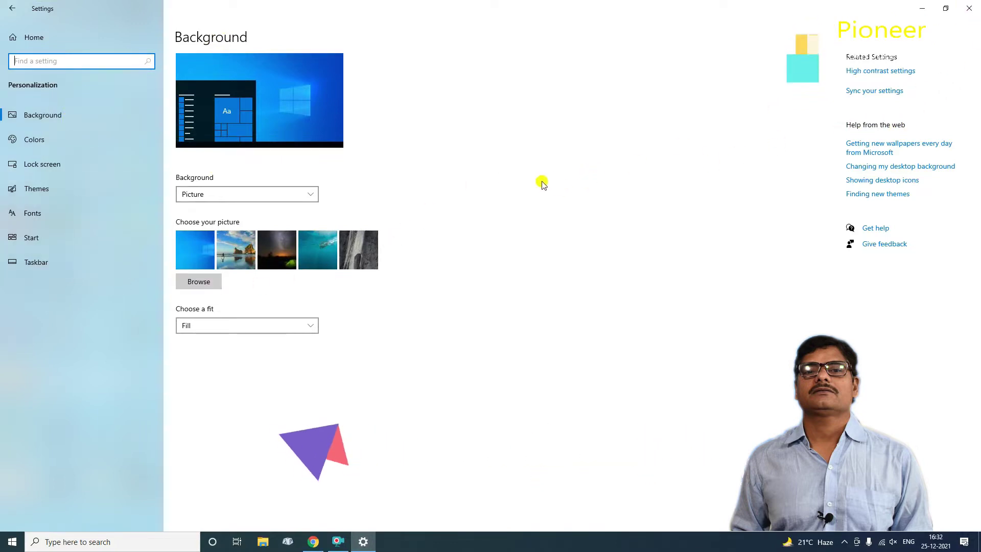
pyautogui.click(970, 10)
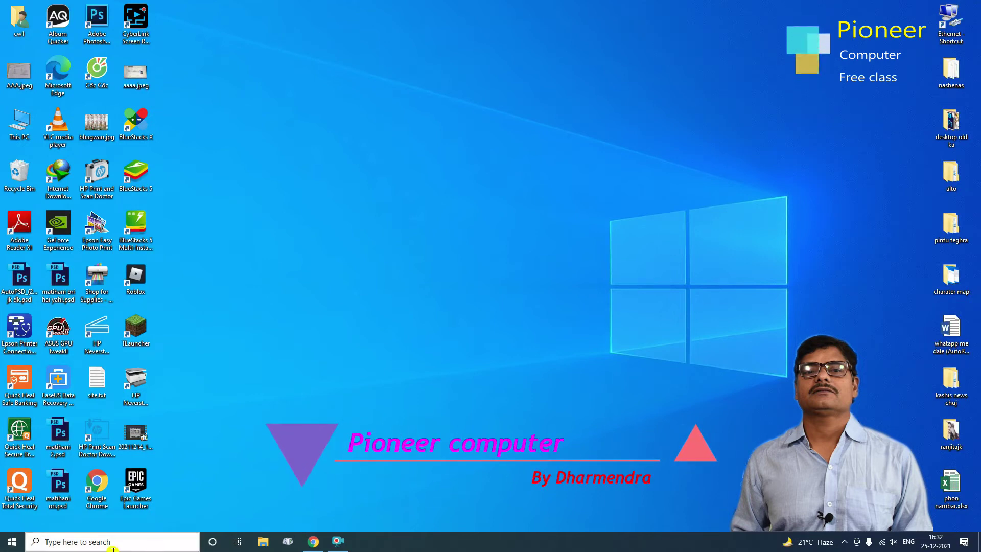
# Search Windows for "se", launch the Settings app to reach Personalization, and close the window.
pyautogui.click(68, 542)
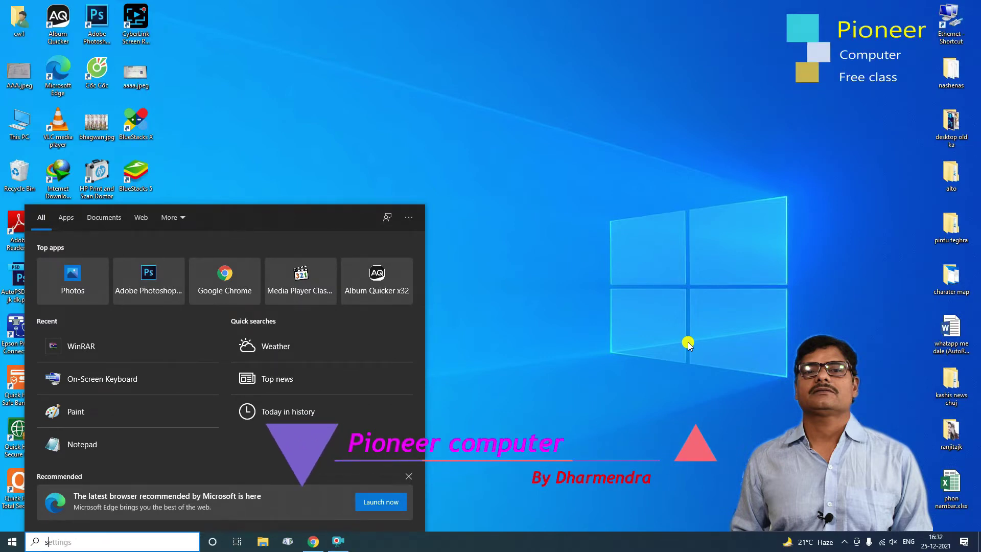
pyautogui.write('se')
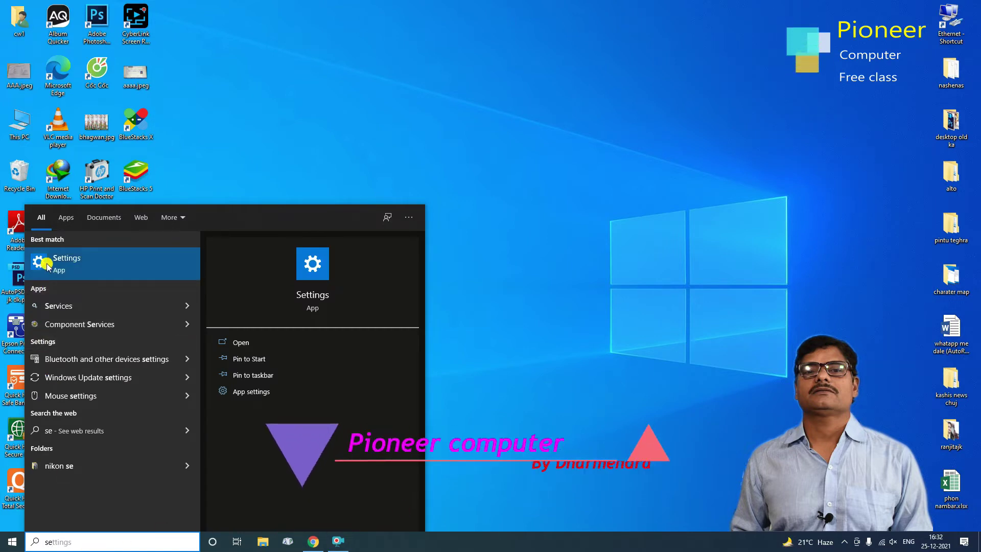
pyautogui.click(74, 271)
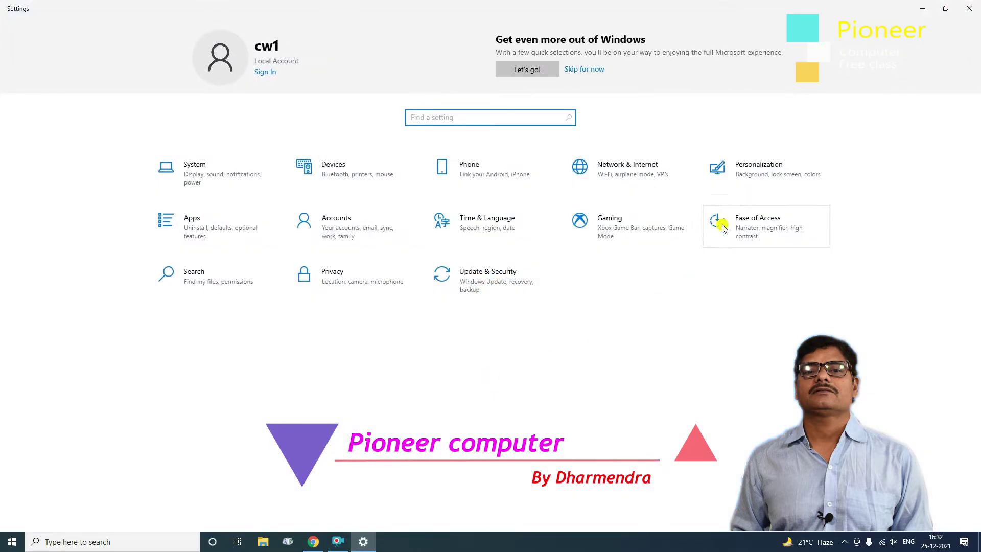
pyautogui.click(773, 173)
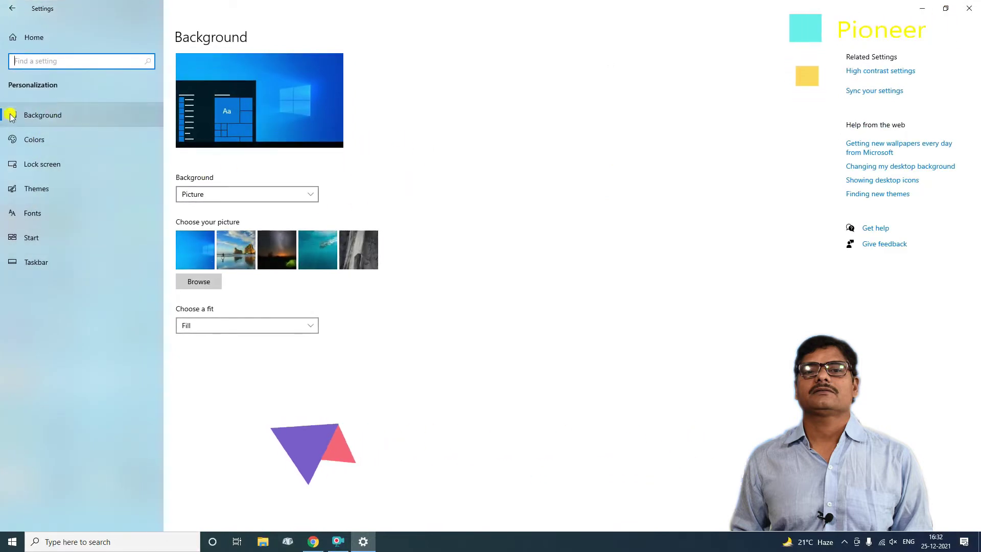
pyautogui.click(974, 8)
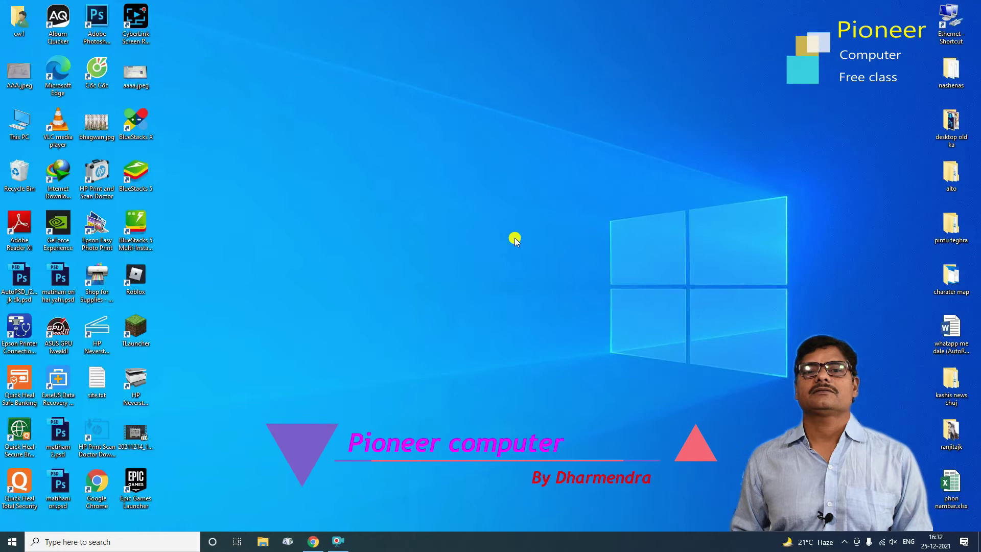
# Launch Settings from the S group of the Start app list to reach Personalization, and close the window.
pyautogui.click(7, 542)
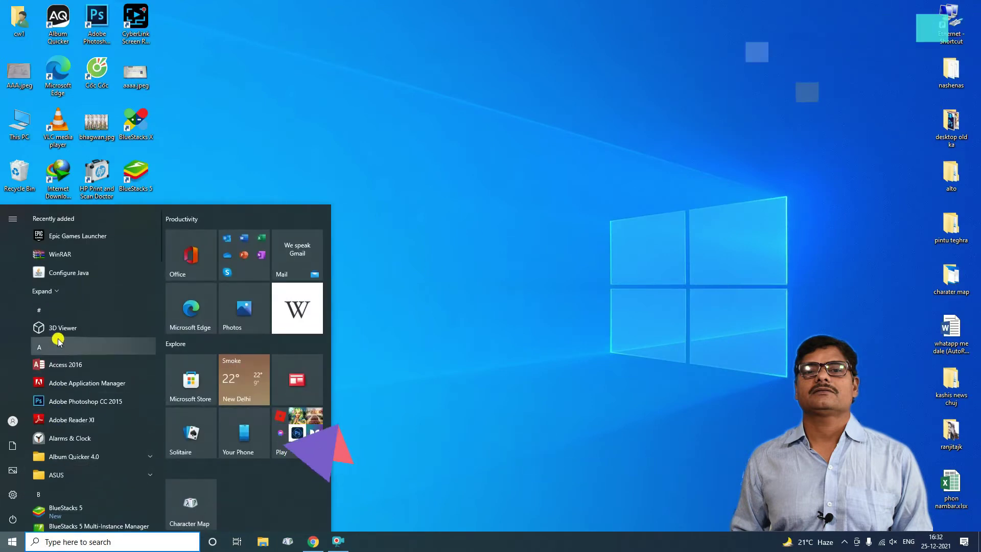
pyautogui.click(58, 493)
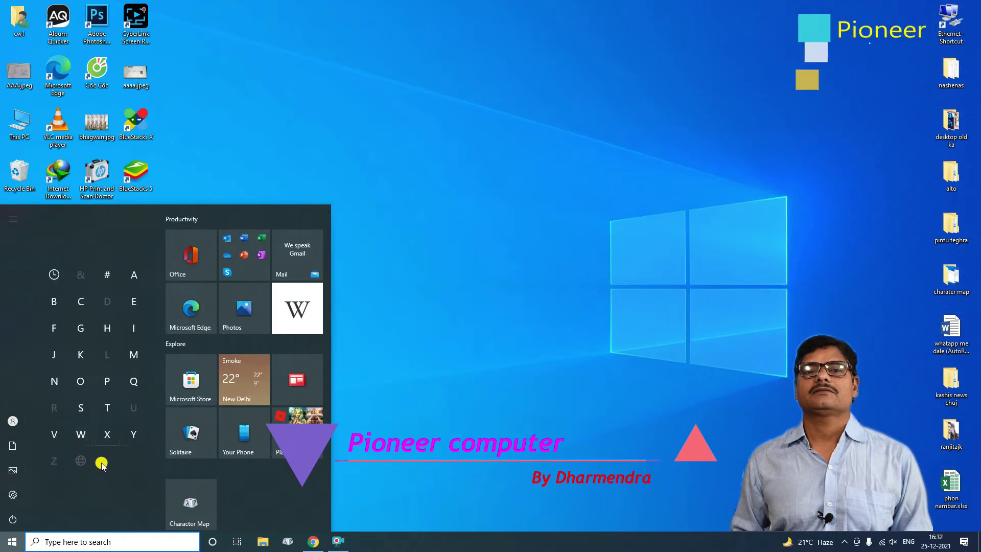
pyautogui.click(83, 409)
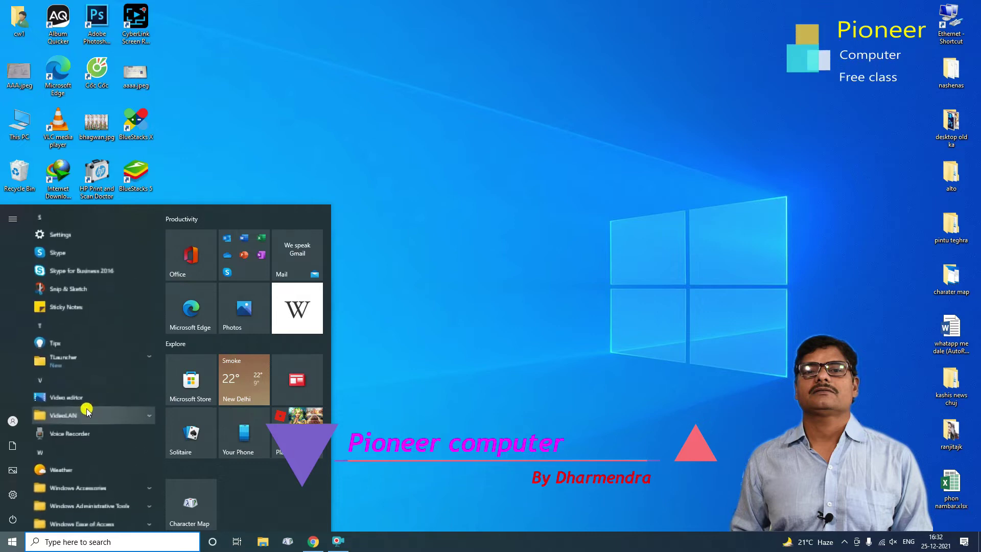
pyautogui.click(69, 235)
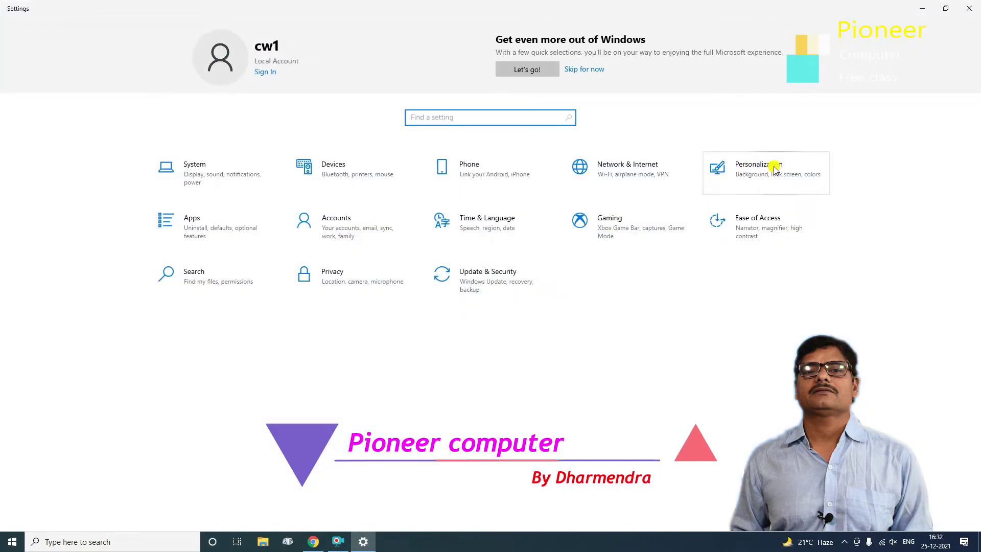
pyautogui.click(774, 169)
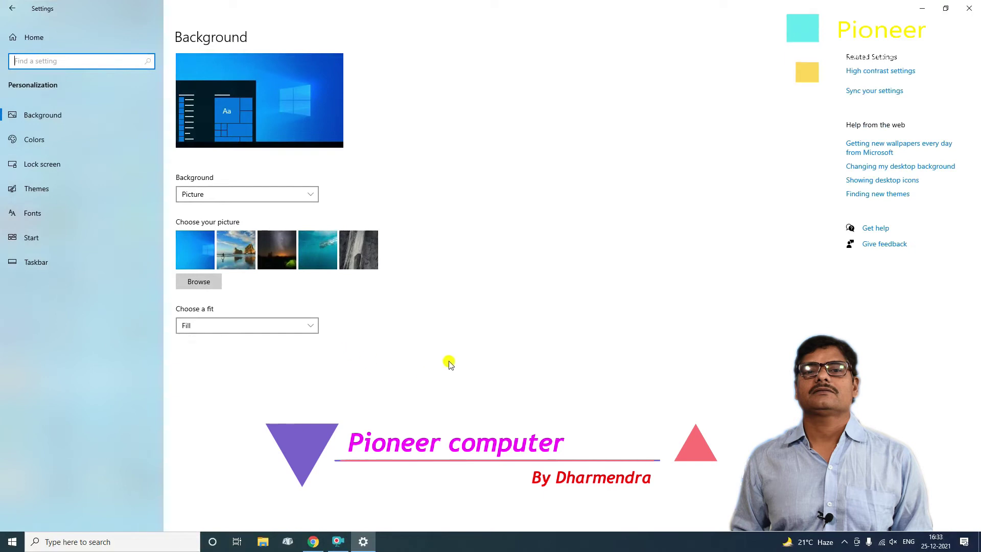
pyautogui.click(969, 8)
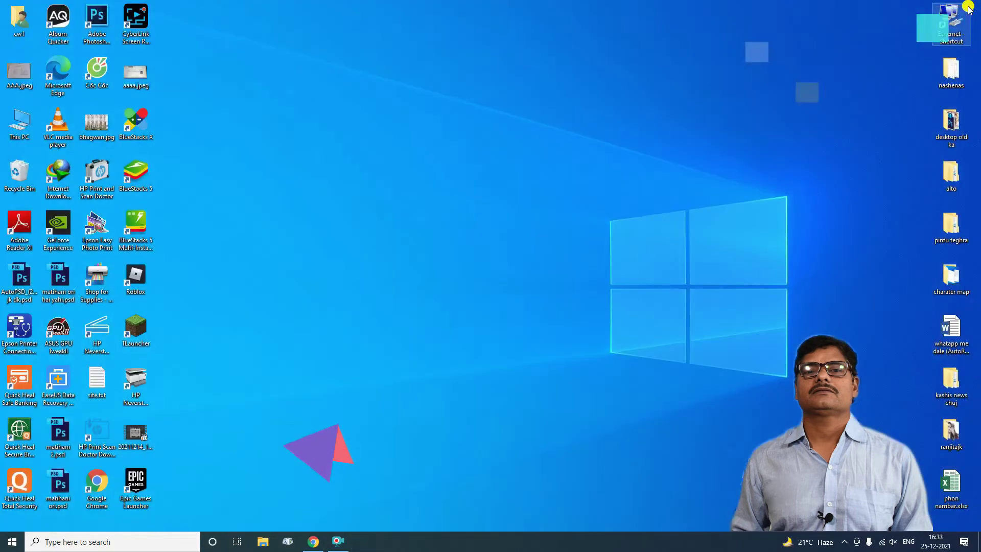
# Reach Personalization from the notification management settings by way of the Settings home page, and close the window.
pyautogui.click(967, 543)
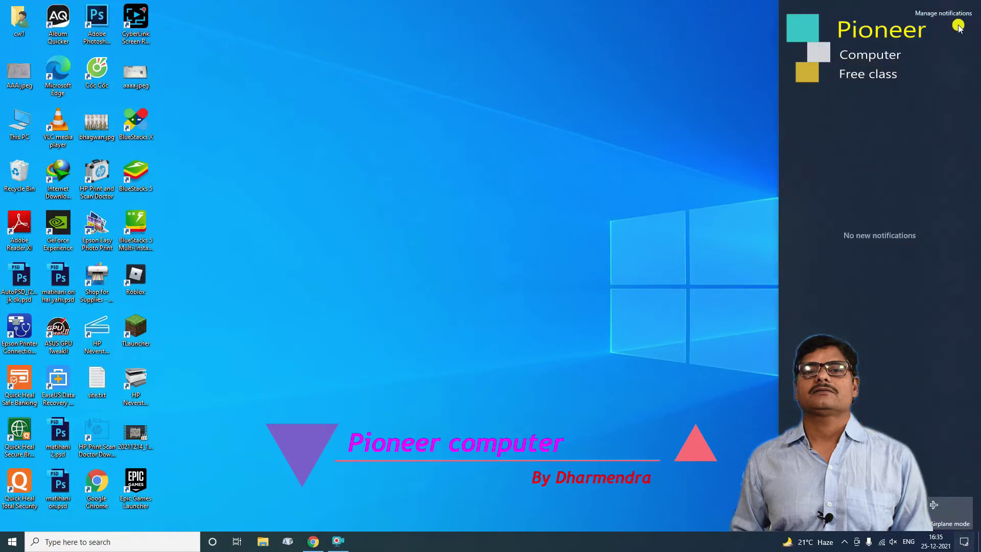
pyautogui.click(949, 14)
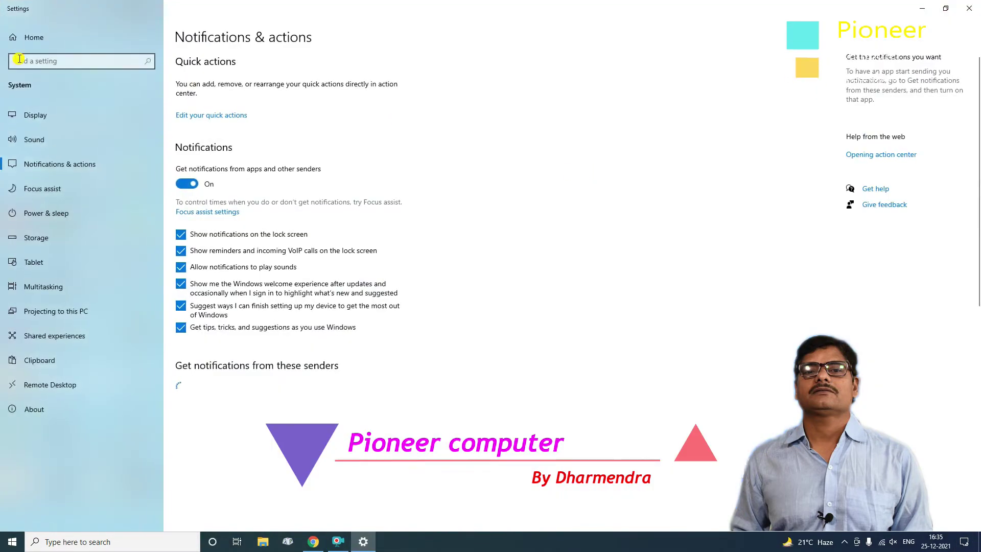
pyautogui.click(29, 39)
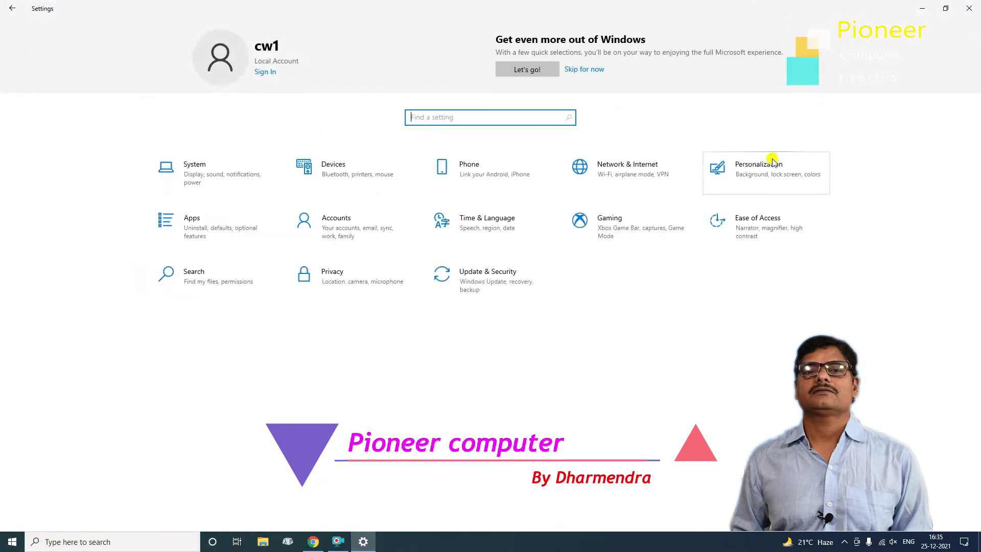
pyautogui.click(742, 176)
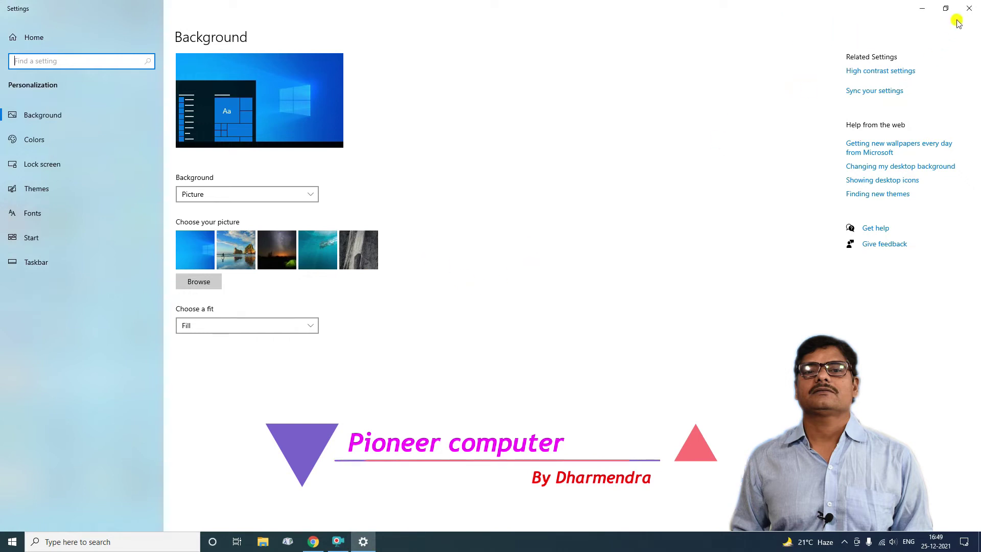
pyautogui.click(970, 10)
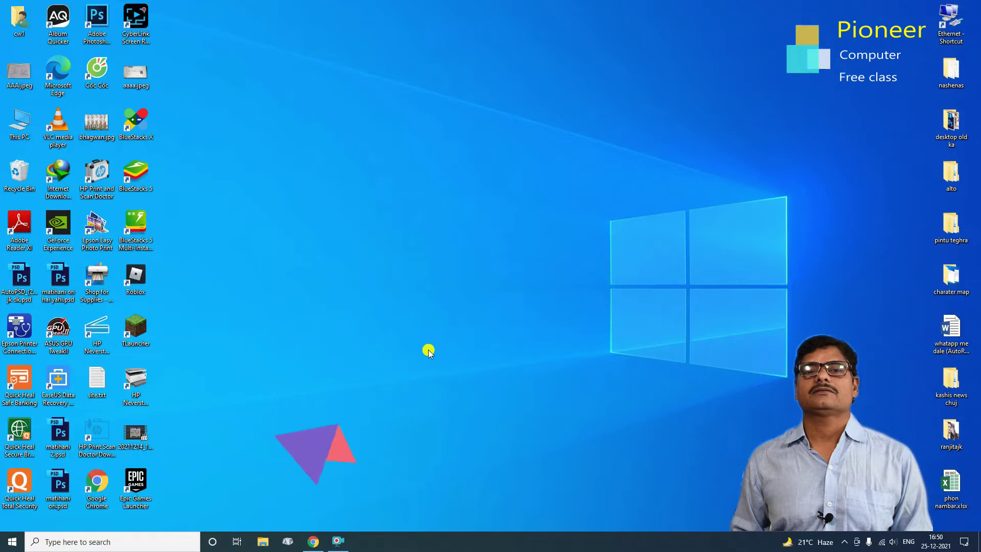
# Open the Settings home page and go to the Background page of Personalization.
pyautogui.press('super+i')
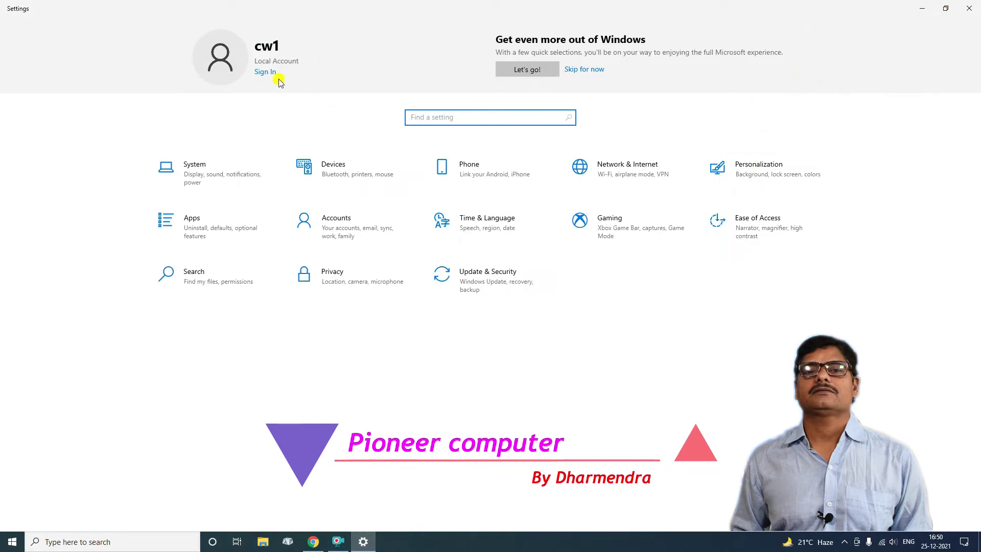
pyautogui.click(768, 175)
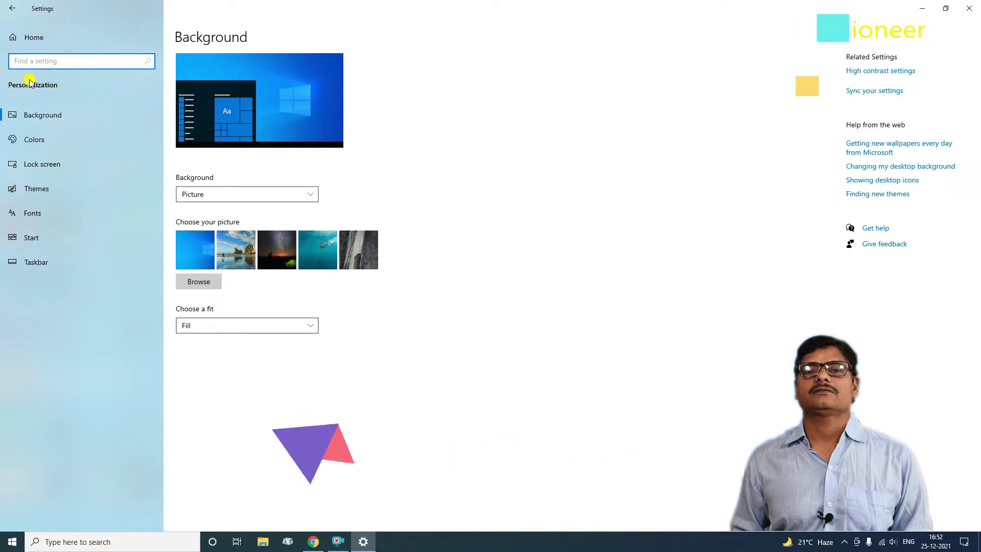
pyautogui.click(34, 117)
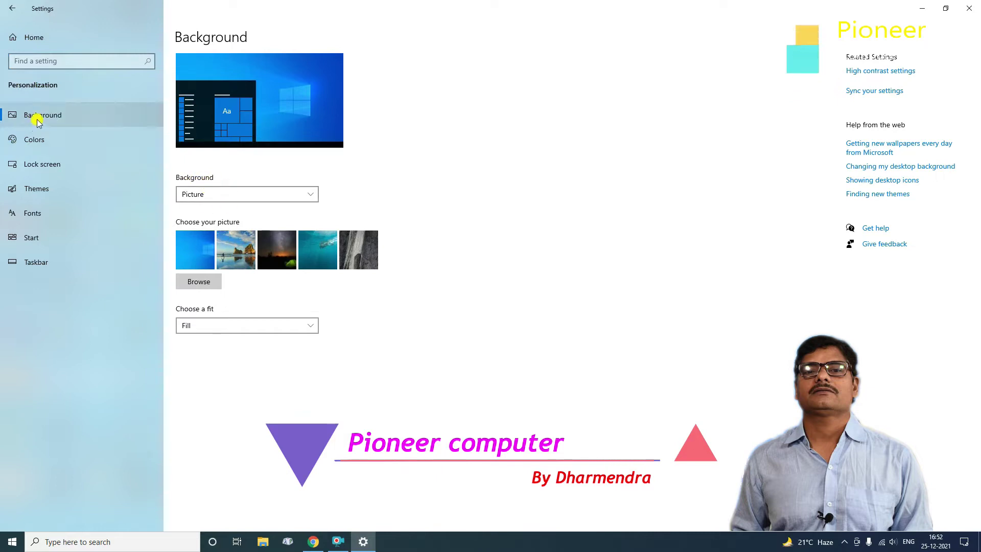
# Look through the Colors, Lock screen, Themes, Fonts and Start pages of Personalization.
pyautogui.click(33, 138)
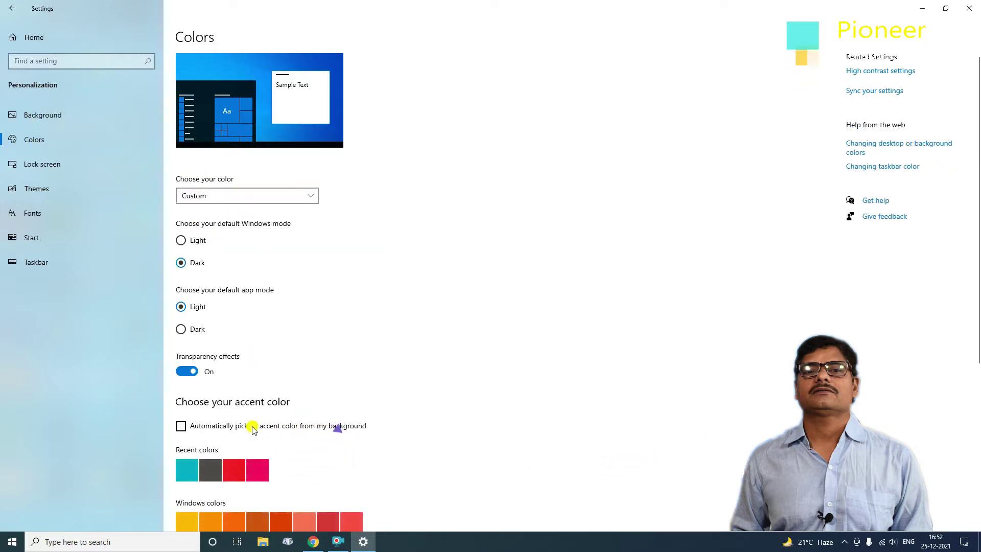
pyautogui.click(47, 165)
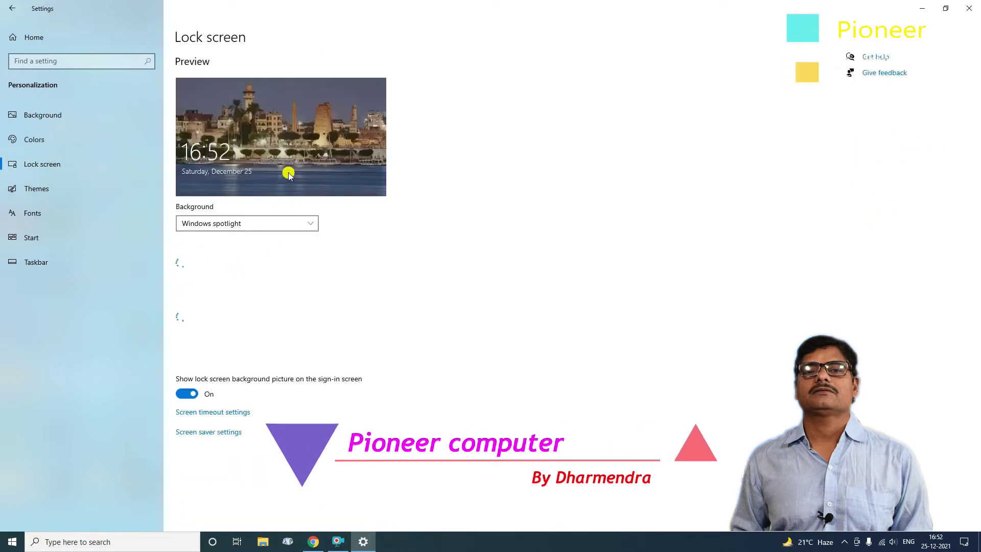
pyautogui.click(41, 191)
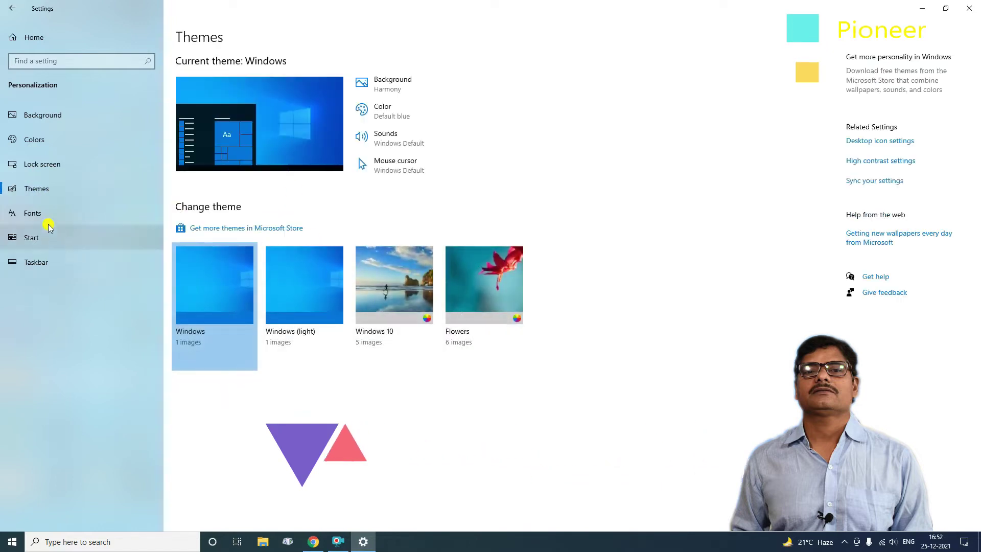
pyautogui.click(51, 216)
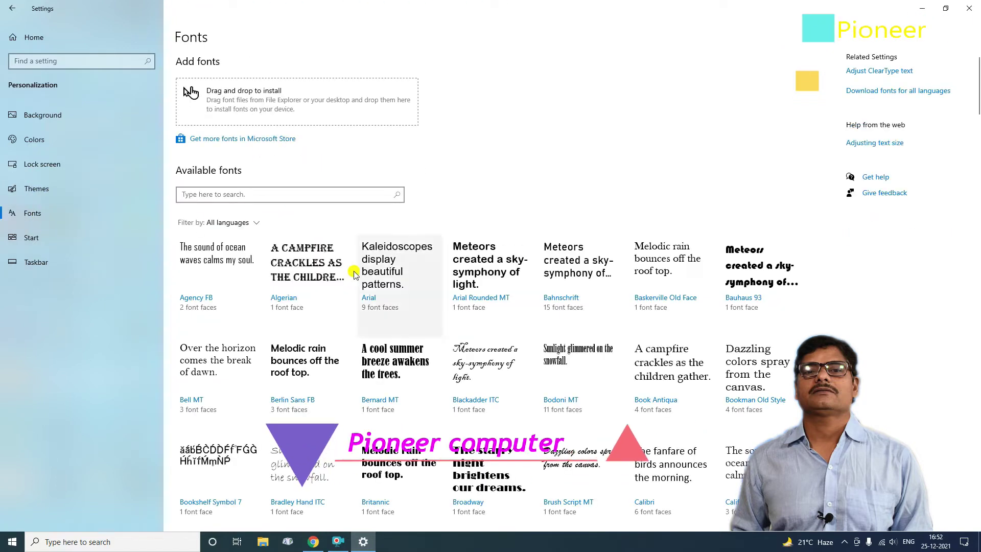
pyautogui.click(45, 241)
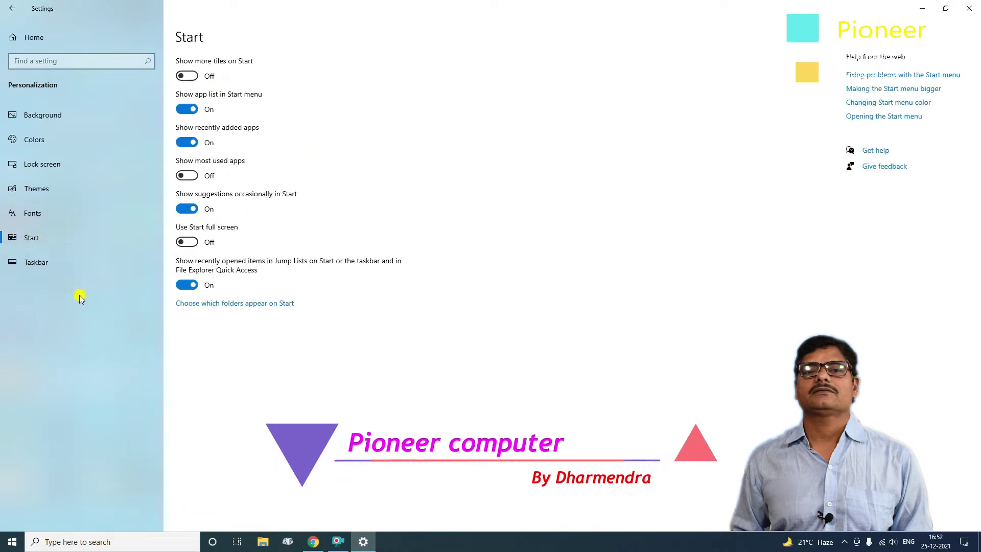
# Look over the Taskbar page of Personalization and go back to the Background page.
pyautogui.click(34, 261)
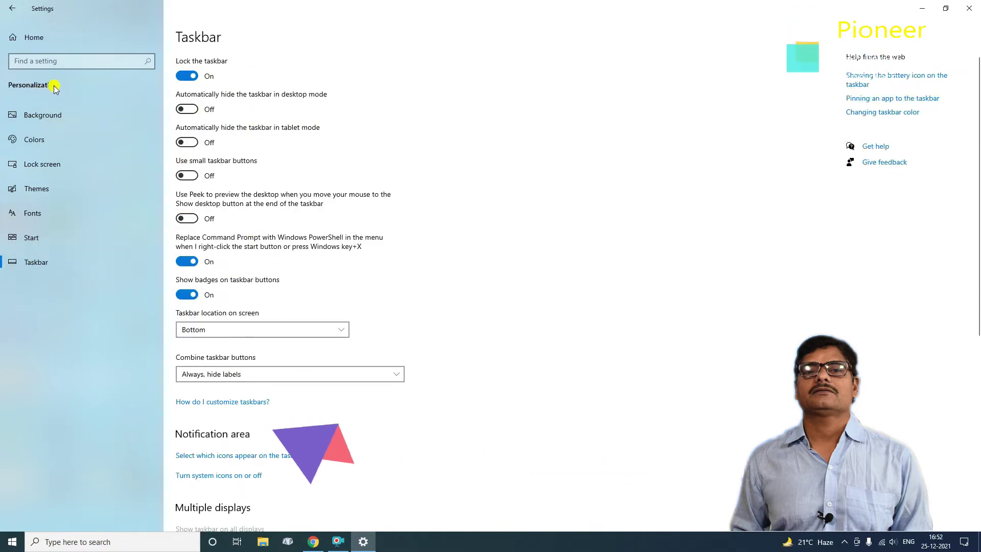
pyautogui.click(44, 116)
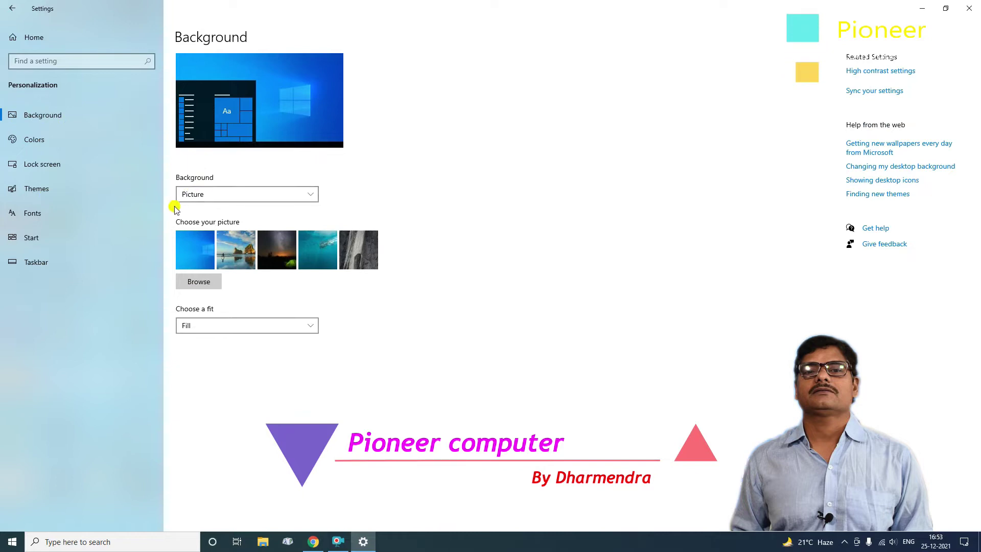
# Try the Solid color background type, switch back to Picture, and check the desktop before returning to the Background page.
pyautogui.click(232, 196)
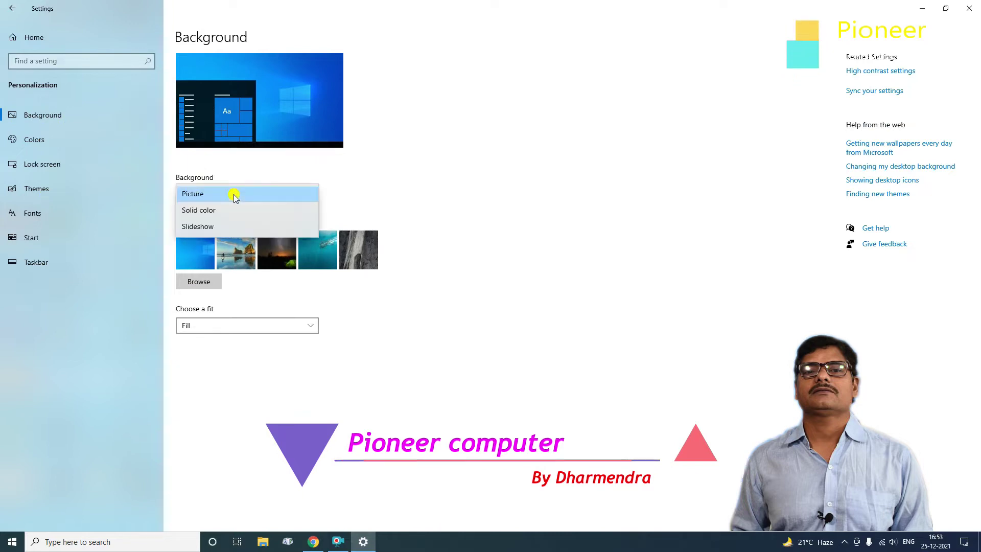
pyautogui.click(207, 213)
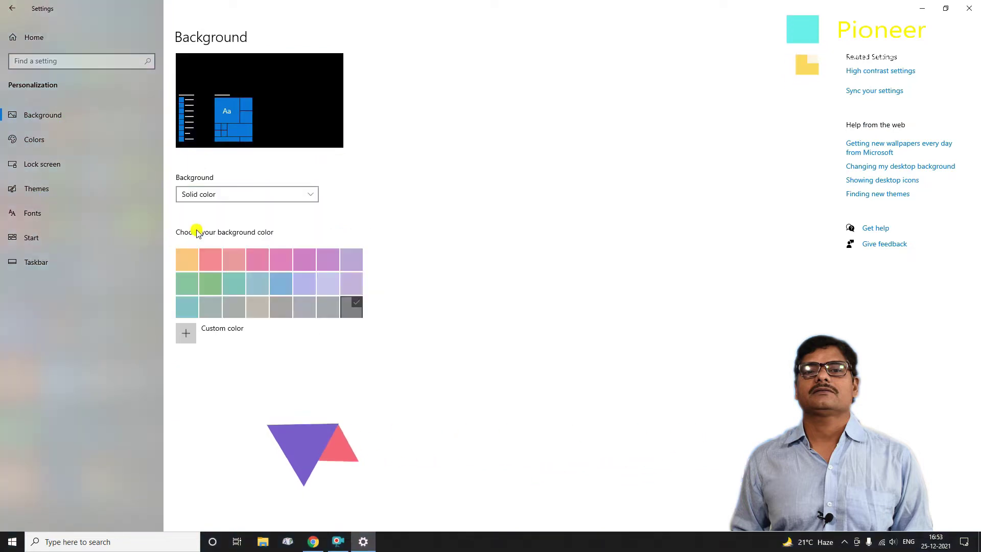
pyautogui.click(205, 197)
pyautogui.click(197, 178)
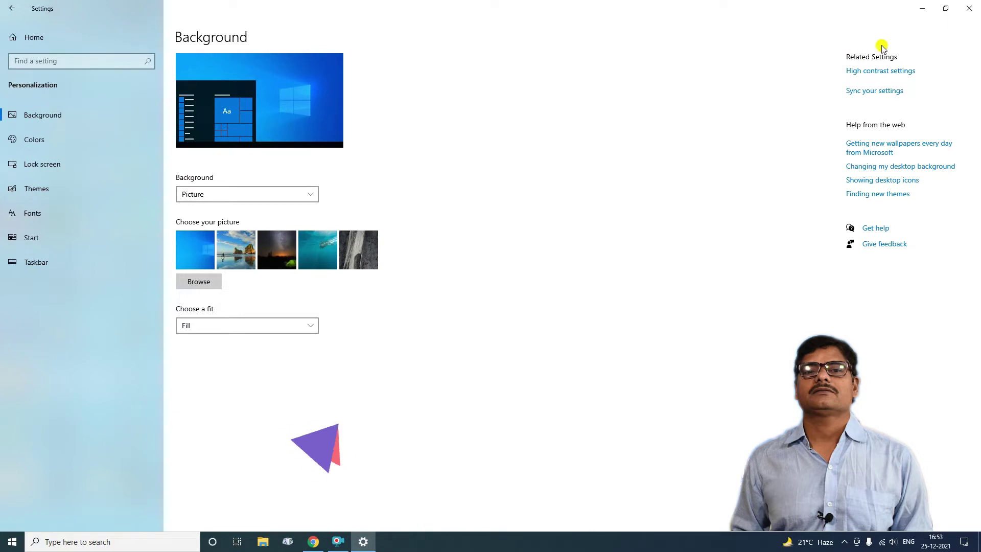
pyautogui.click(925, 9)
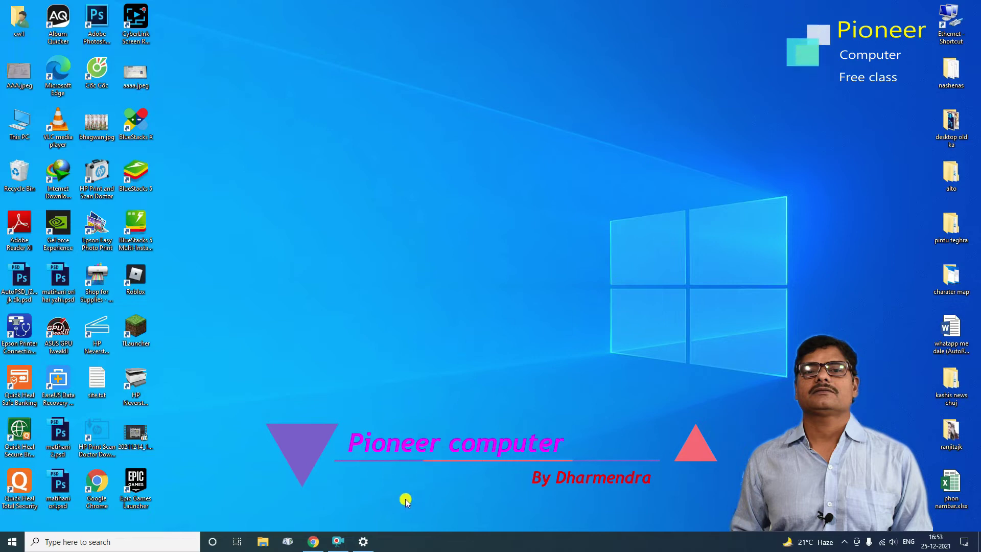
pyautogui.click(364, 543)
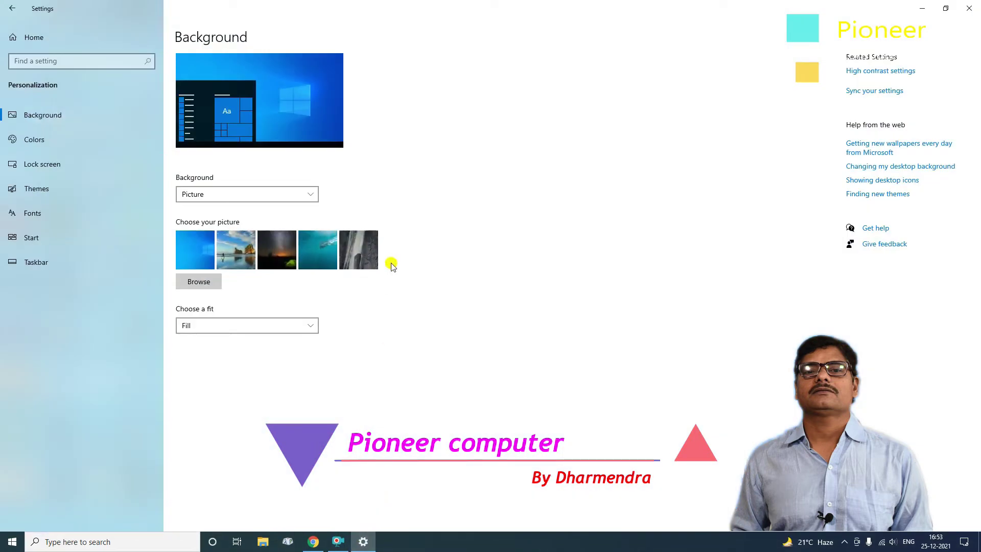
# Apply the beach rocks picture as the desktop background, view it on the desktop, and return to the Background page.
pyautogui.click(239, 252)
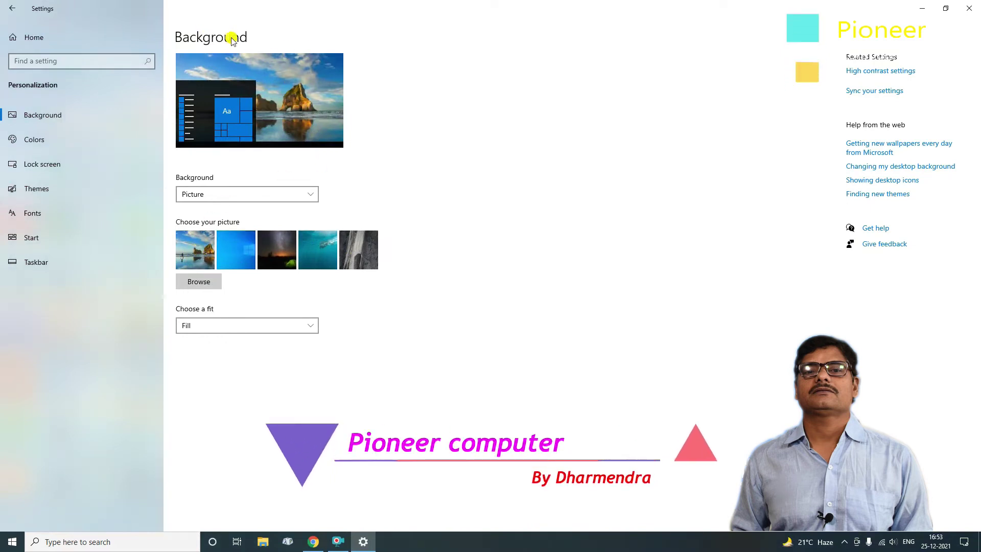
pyautogui.click(922, 8)
pyautogui.click(362, 541)
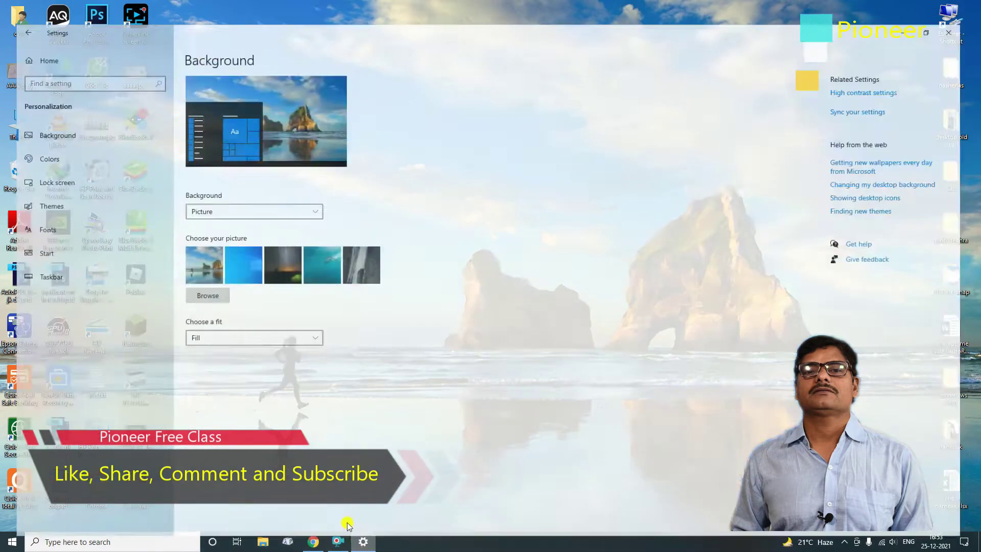
# Apply the night sky picture with the green tent as the background, view the desktop, and return to the Background page.
pyautogui.click(285, 258)
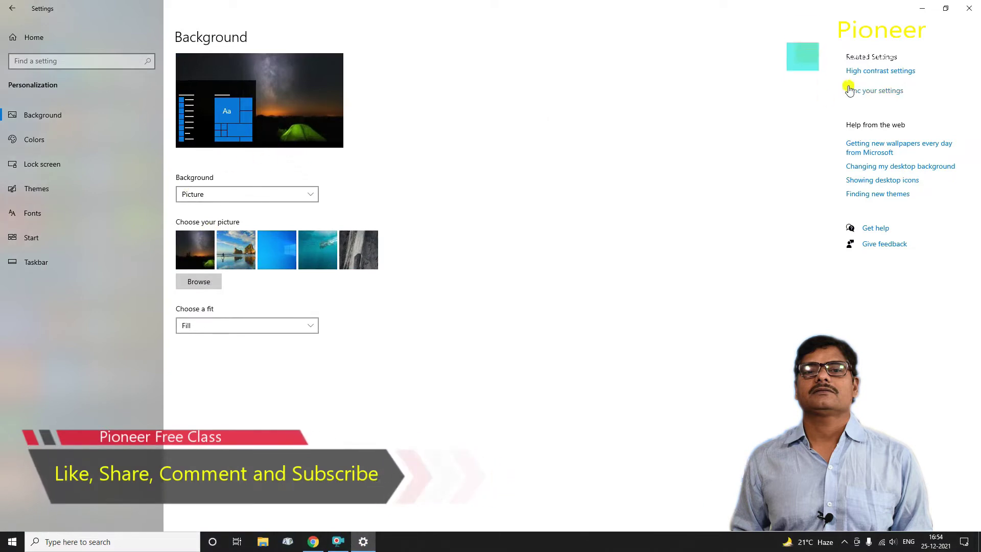
pyautogui.press('super+d')
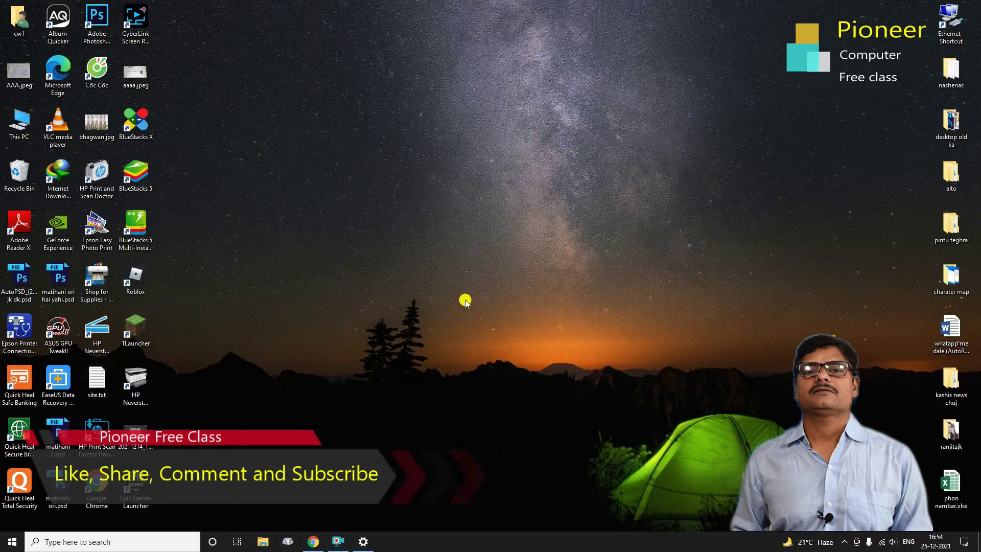
pyautogui.click(363, 542)
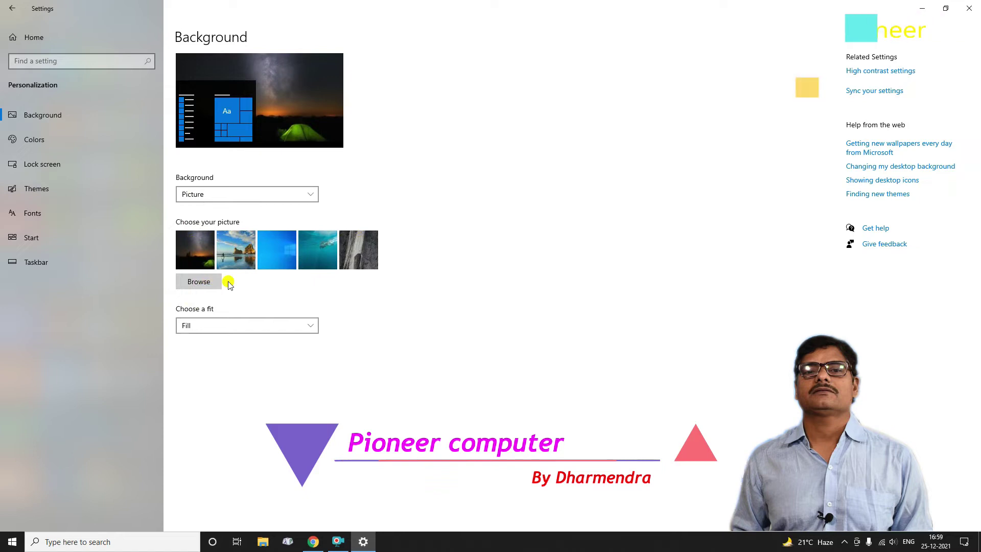
# Browse to the Pictures folder, set 2AhMaPO.jpg as the background, view the desktop, and return to the Background page.
pyautogui.click(207, 282)
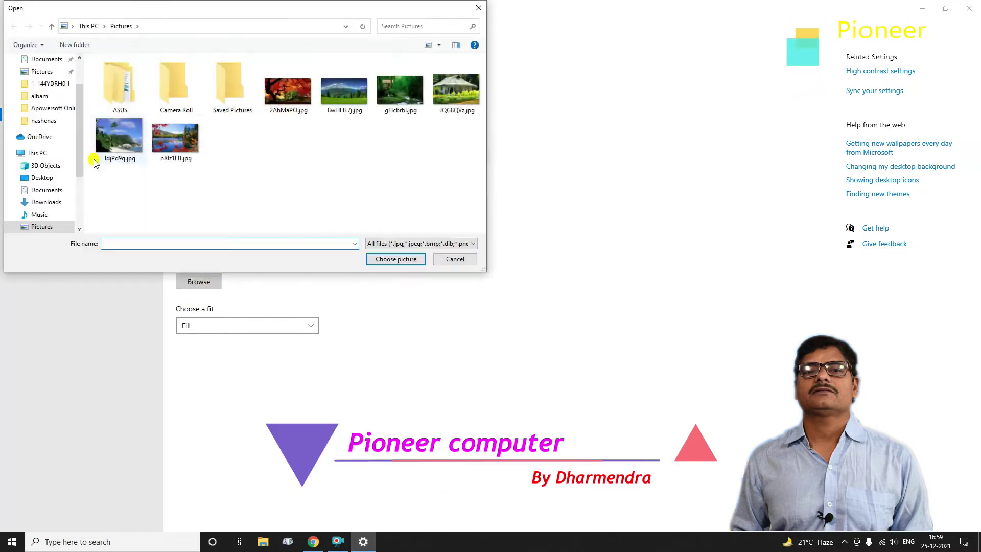
pyautogui.click(34, 76)
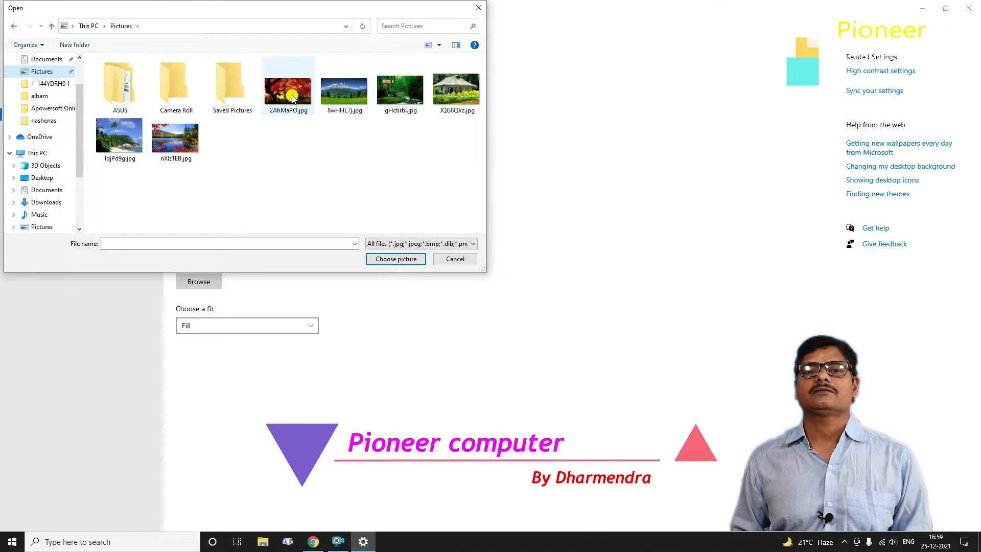
pyautogui.click(294, 98)
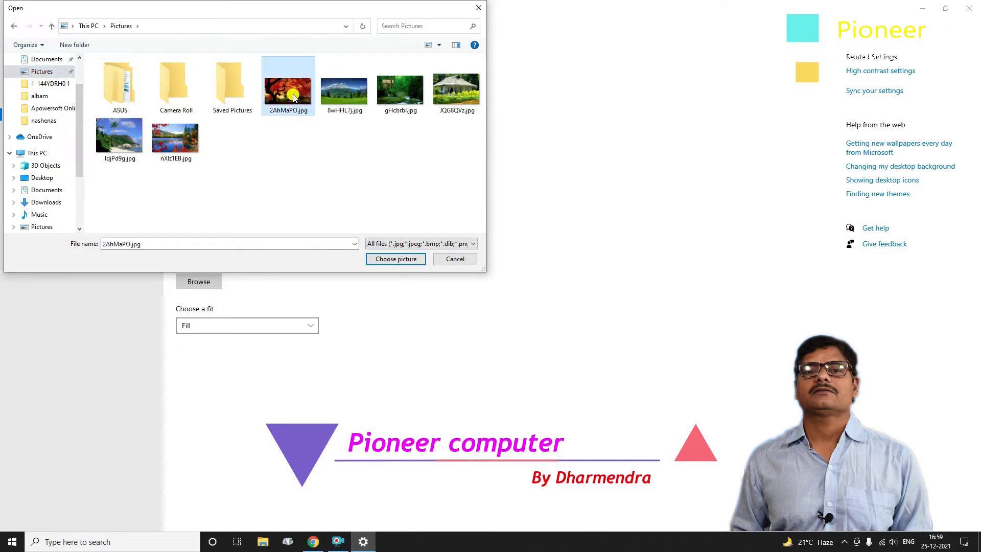
pyautogui.click(396, 259)
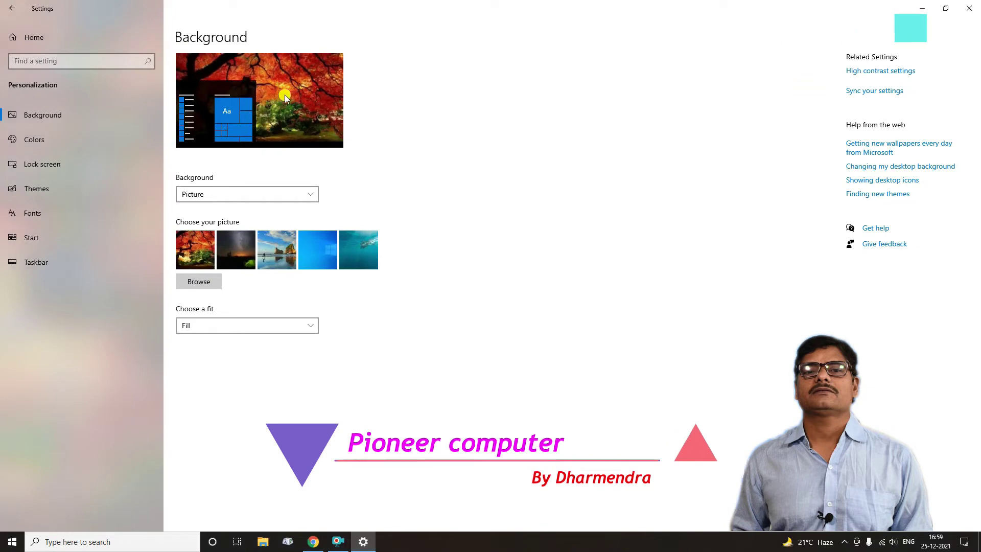
pyautogui.click(926, 9)
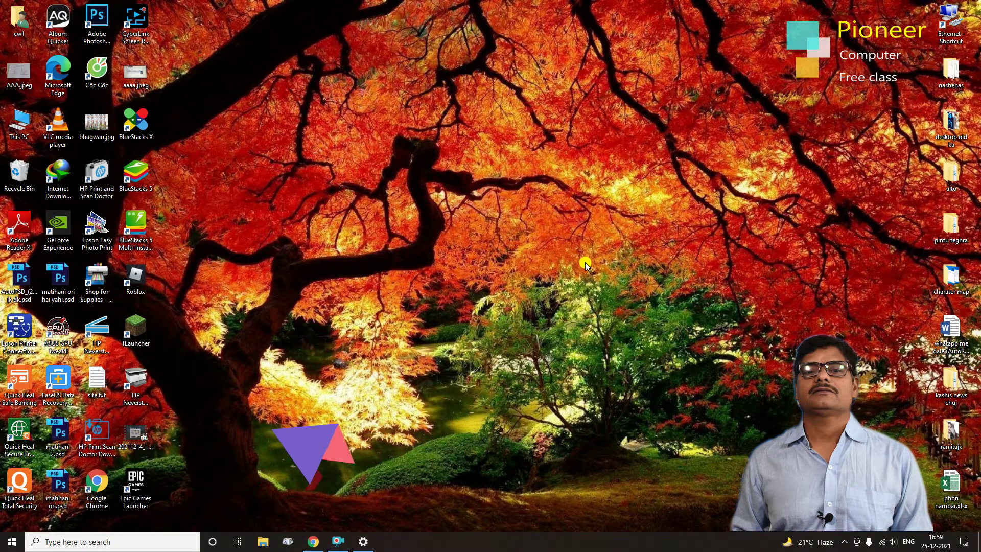
pyautogui.click(363, 541)
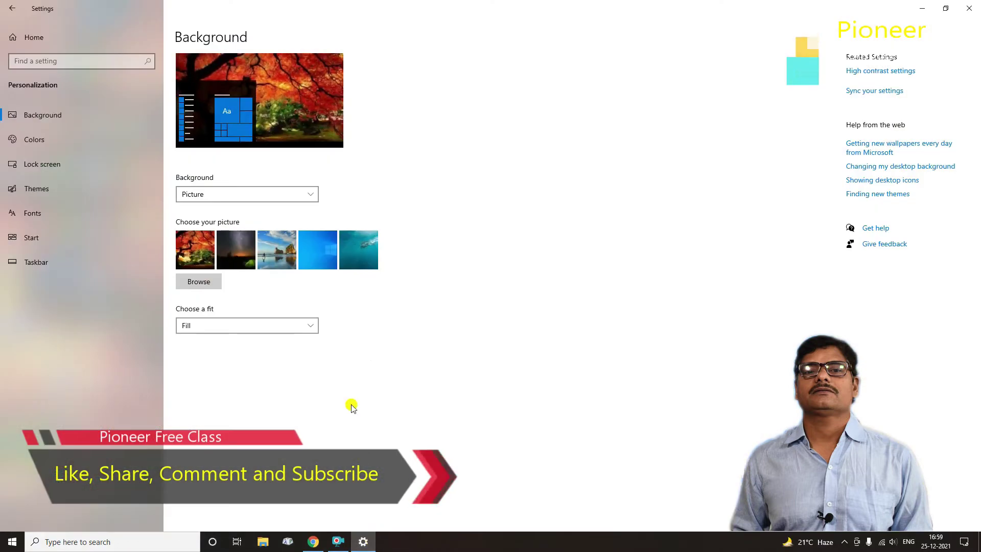
# Browse for JQG8QVz.jpg and set it as the desktop background, view the desktop, and return to the Background page.
pyautogui.click(199, 283)
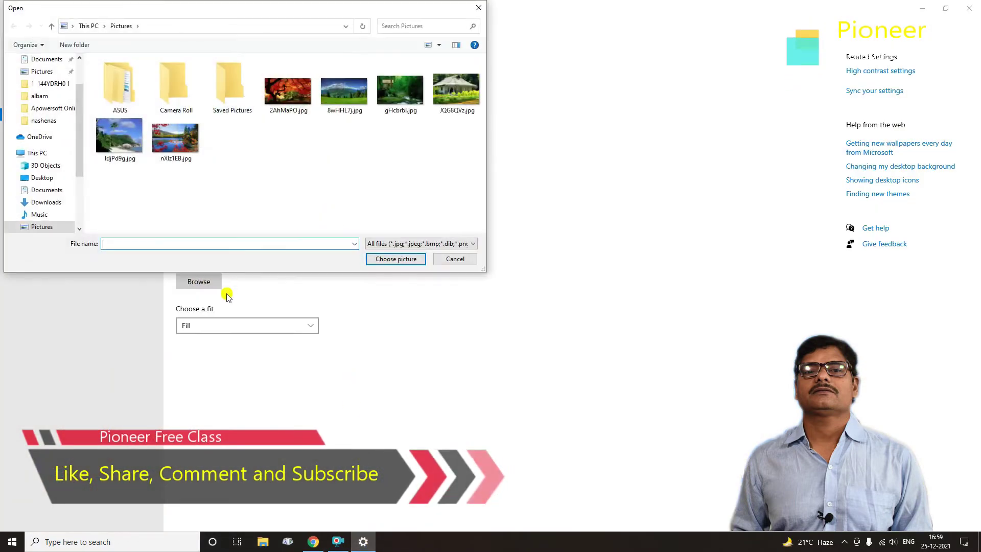
pyautogui.click(451, 99)
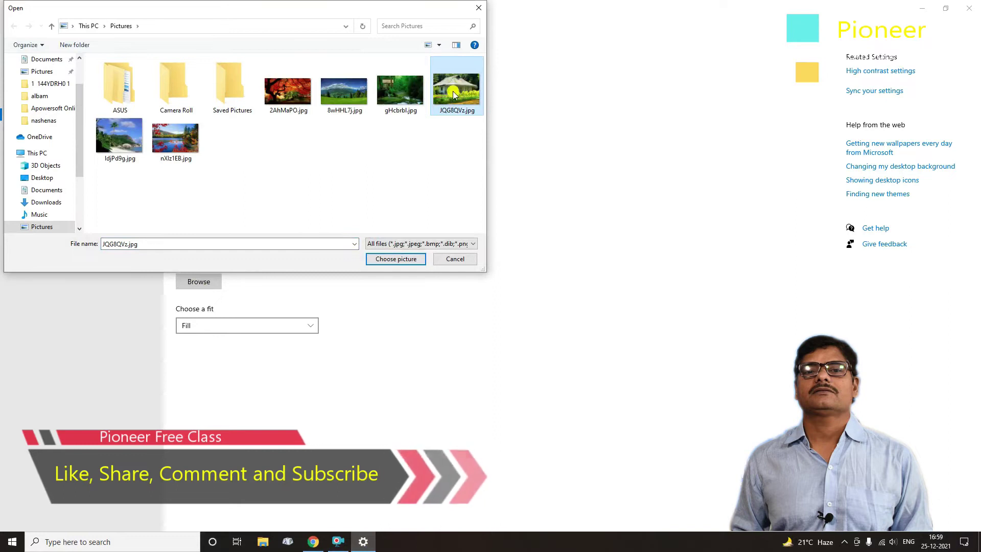
pyautogui.click(394, 260)
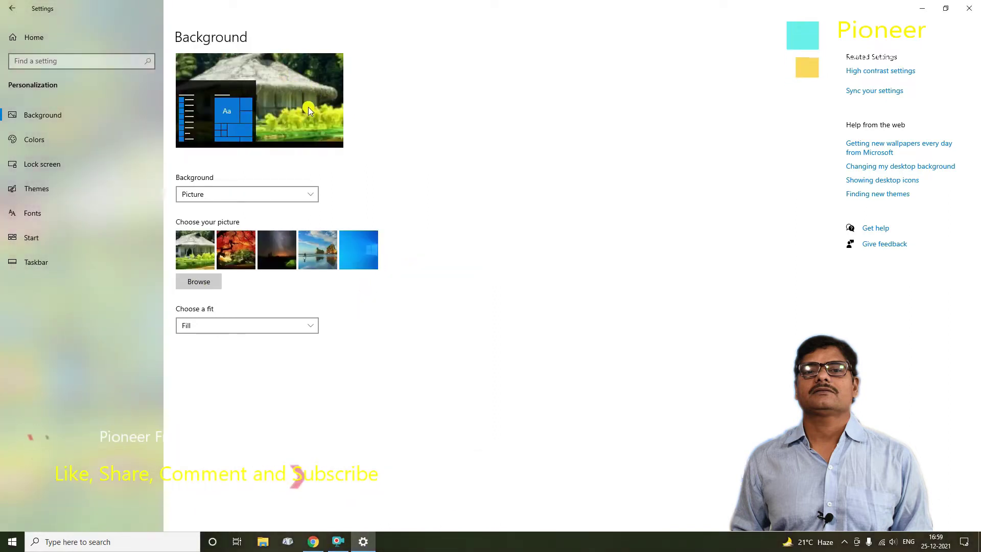
pyautogui.click(924, 9)
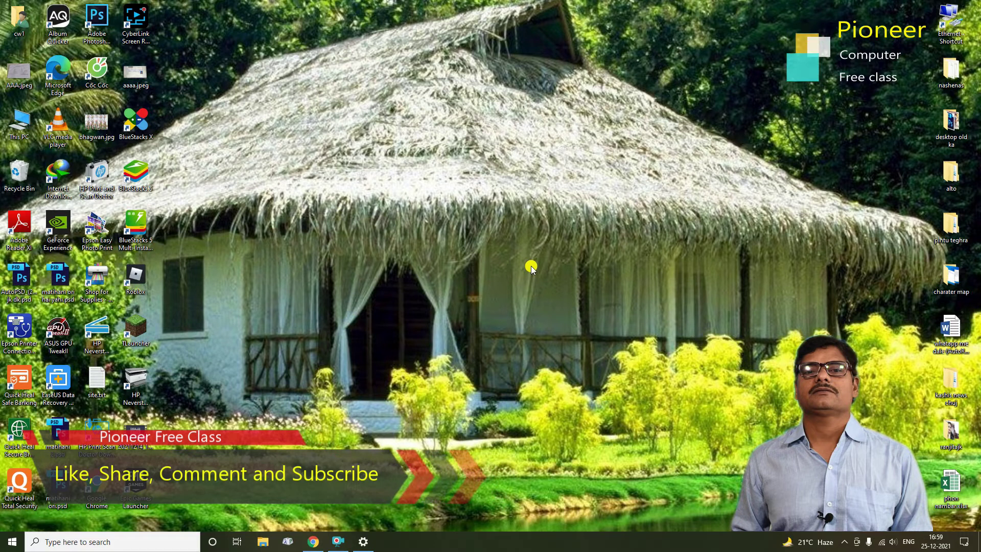
pyautogui.click(362, 543)
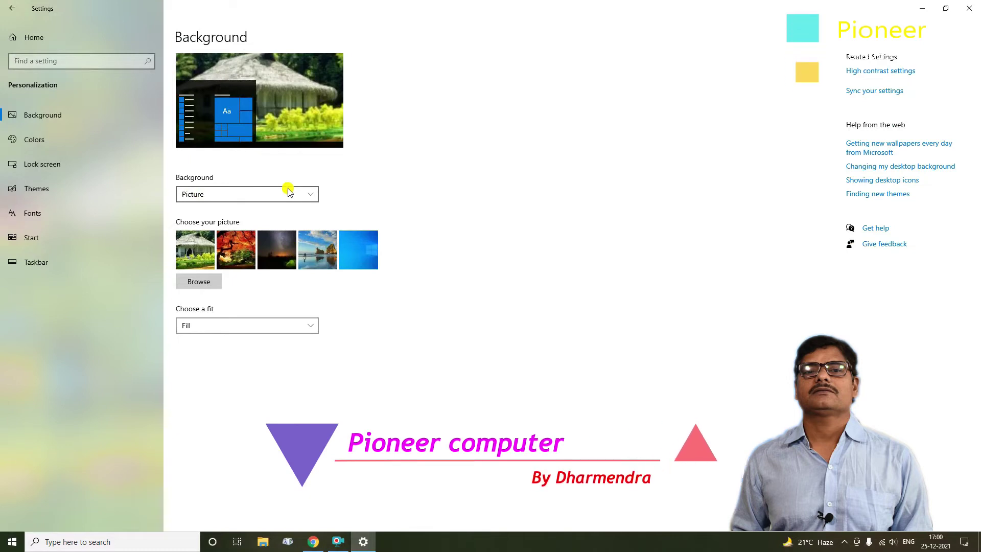
# Keep Picture as the background type, set the picture's fit to Fit, and compare it on the desktop.
pyautogui.click(258, 194)
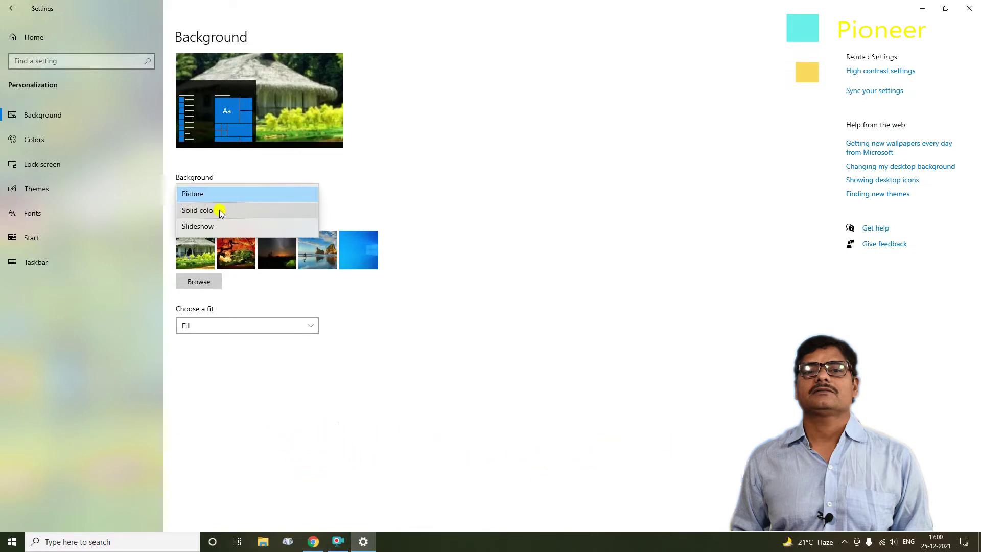
pyautogui.click(247, 192)
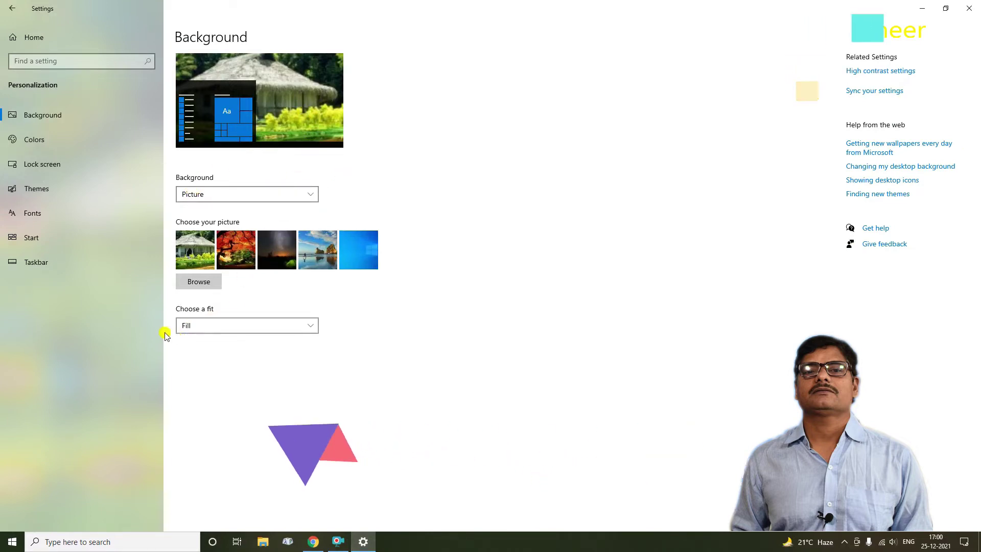
pyautogui.click(257, 331)
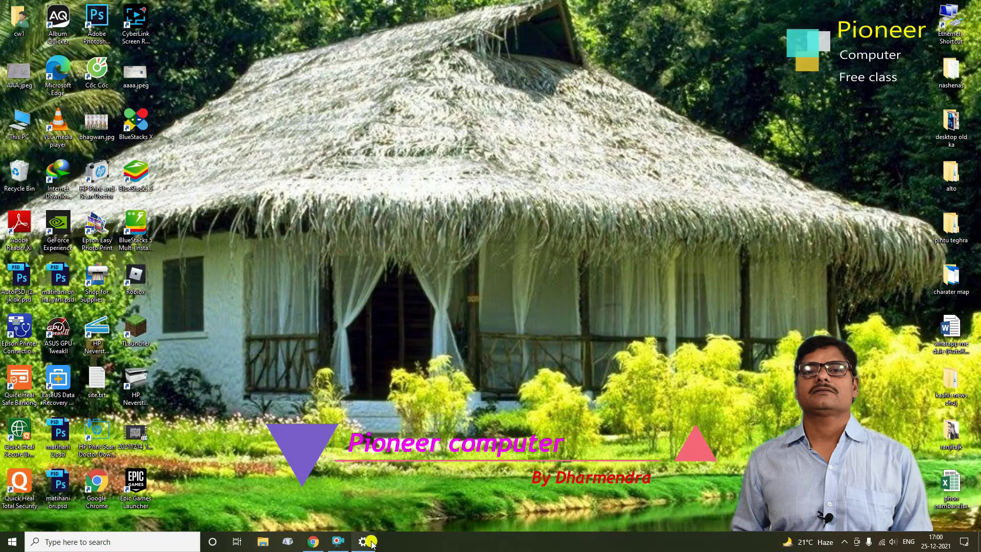
pyautogui.click(372, 544)
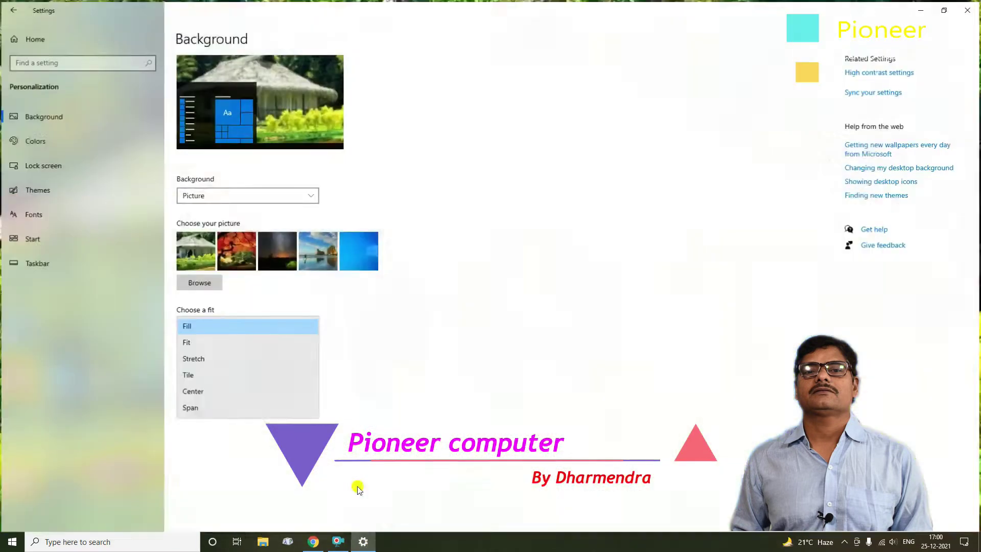
pyautogui.click(191, 347)
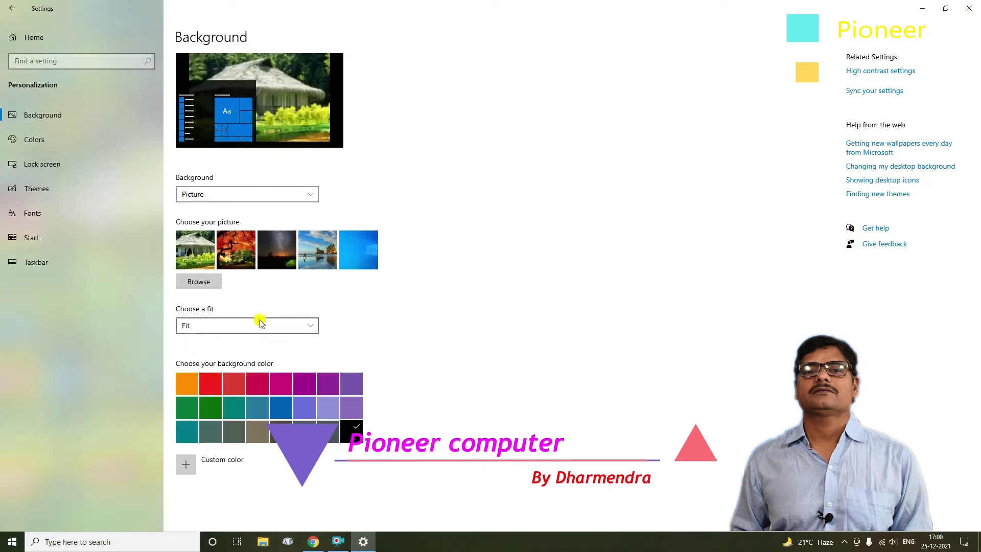
pyautogui.click(922, 8)
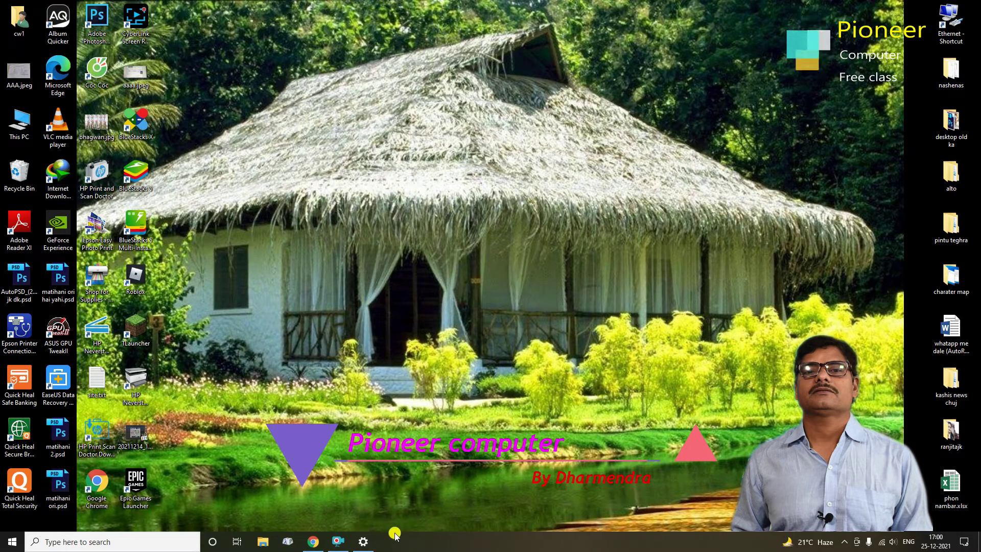
pyautogui.click(362, 543)
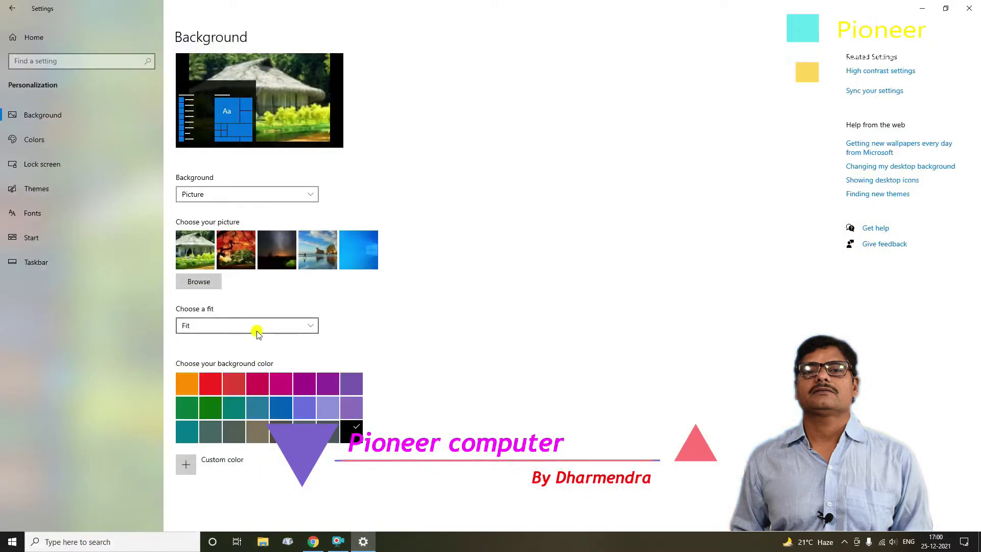
# Set the background picture's fit to Stretch, view the result on the desktop, and return to the Background page.
pyautogui.click(207, 326)
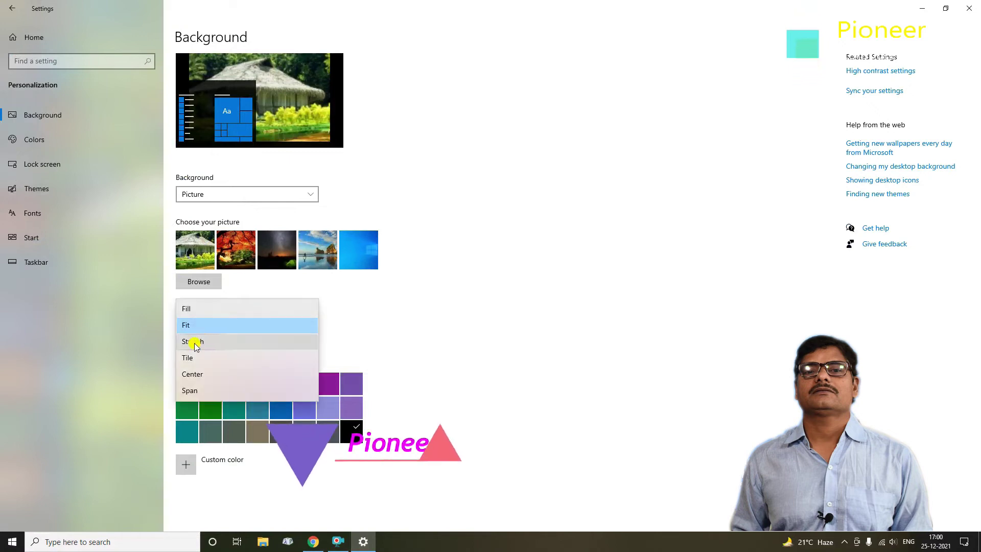
pyautogui.click(196, 341)
pyautogui.click(919, 9)
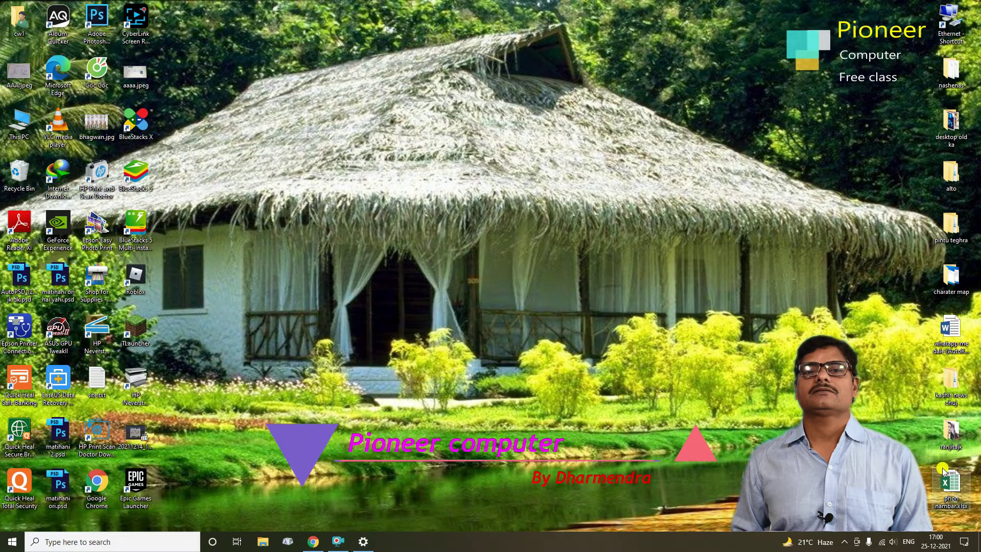
pyautogui.click(367, 539)
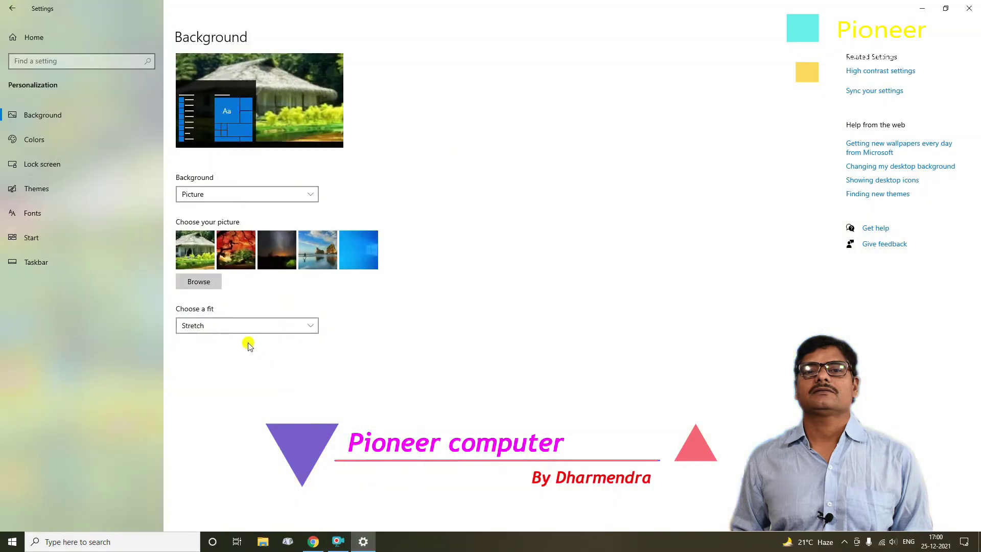
# Set the background picture's fit to Tile and view the result on the desktop.
pyautogui.click(230, 325)
pyautogui.click(192, 341)
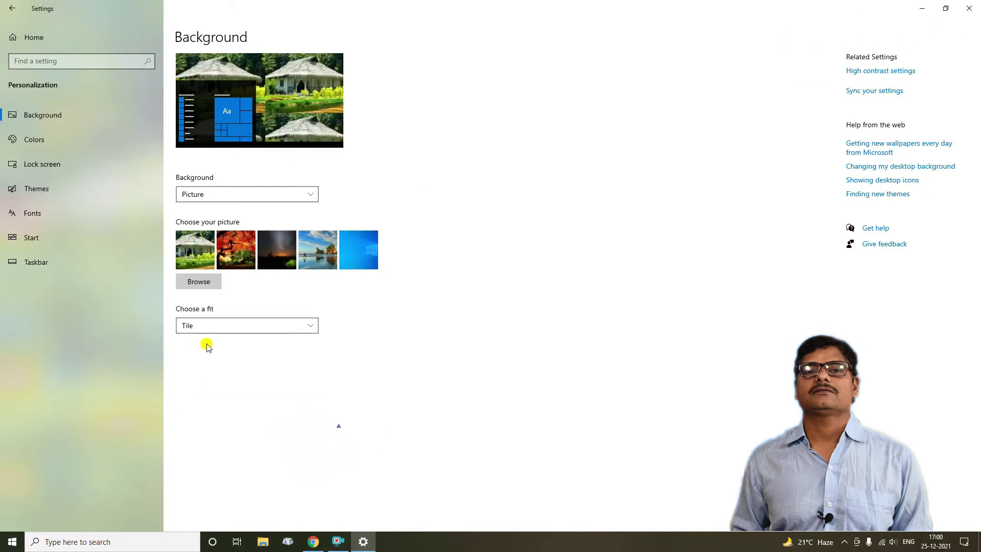
pyautogui.click(931, 7)
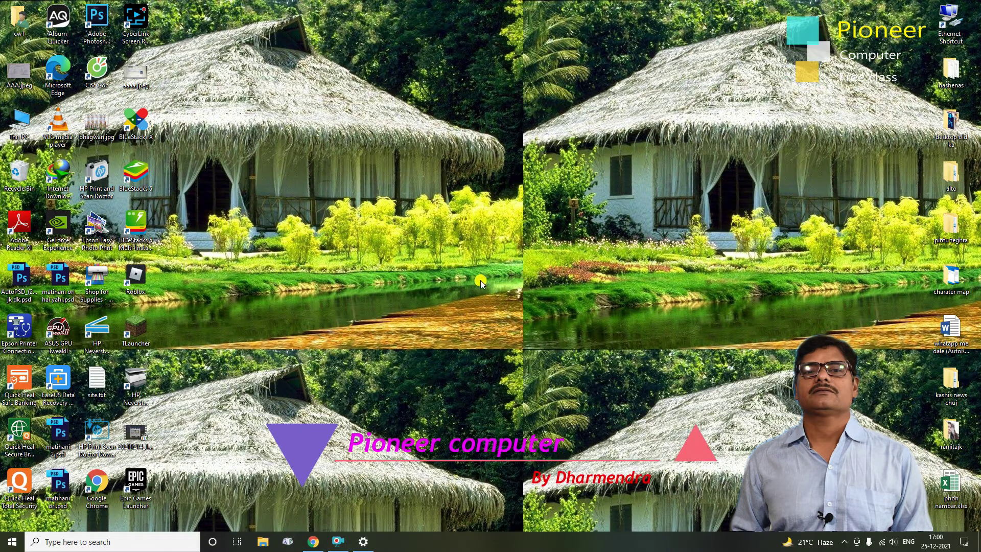
# Return to the Background page, set the picture's fit to Center, and view the result on the desktop.
pyautogui.click(364, 542)
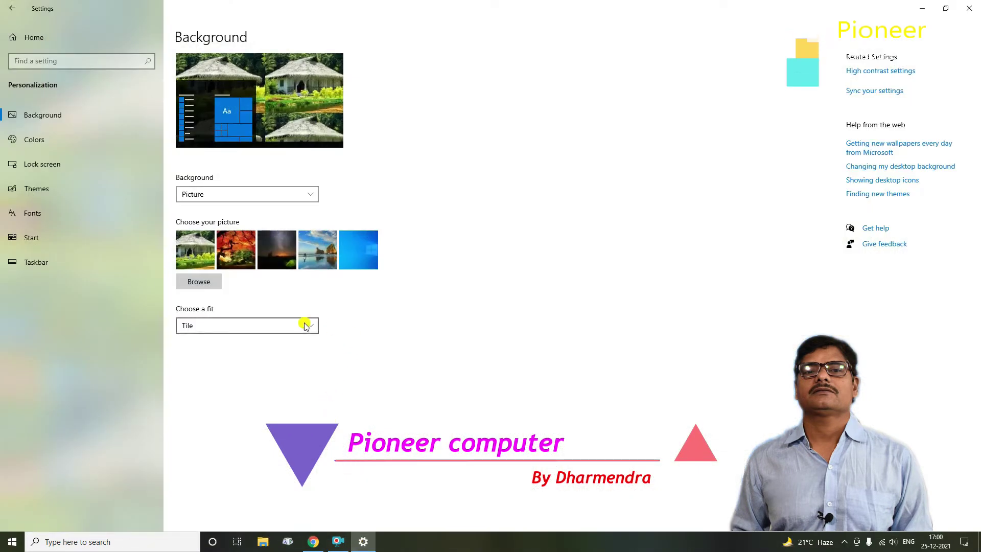
pyautogui.click(276, 326)
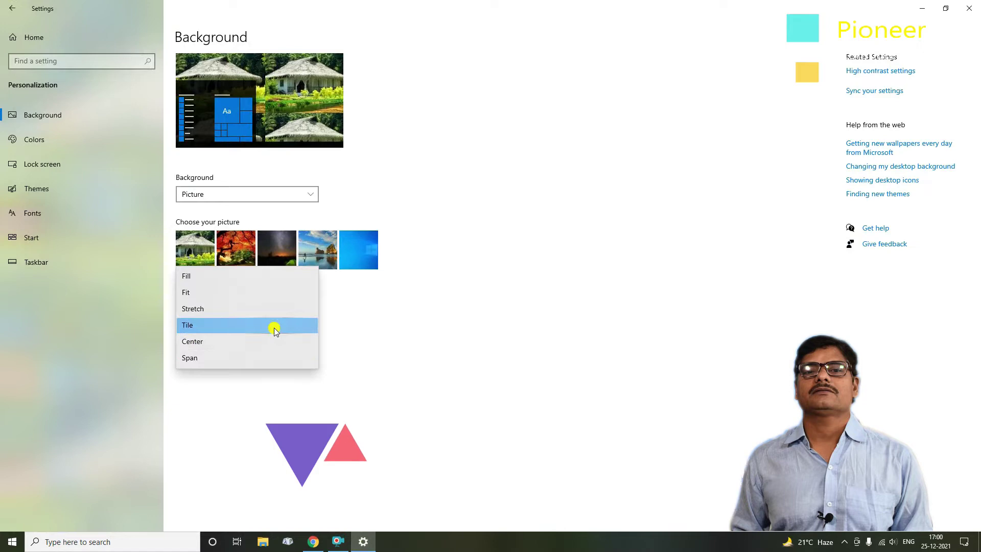
pyautogui.click(212, 347)
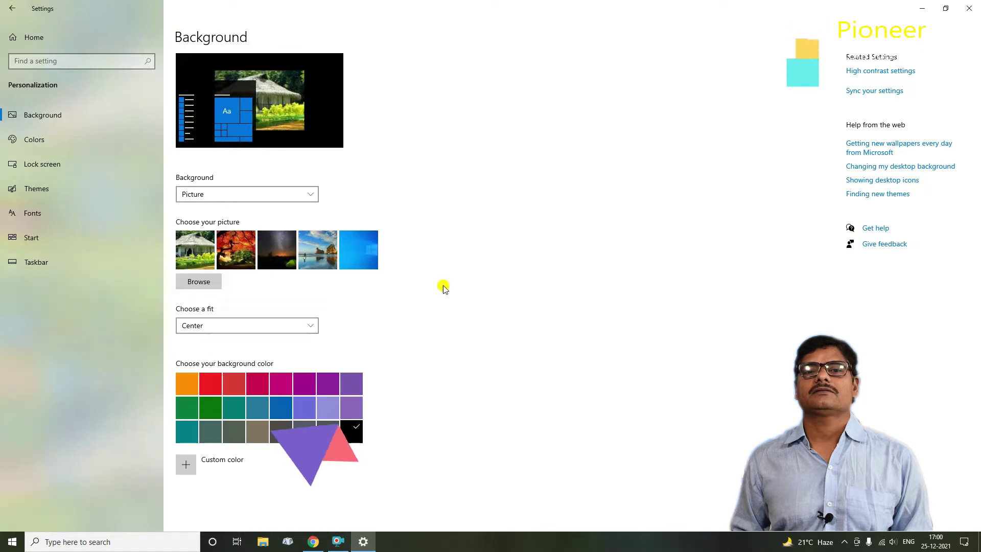
pyautogui.click(922, 8)
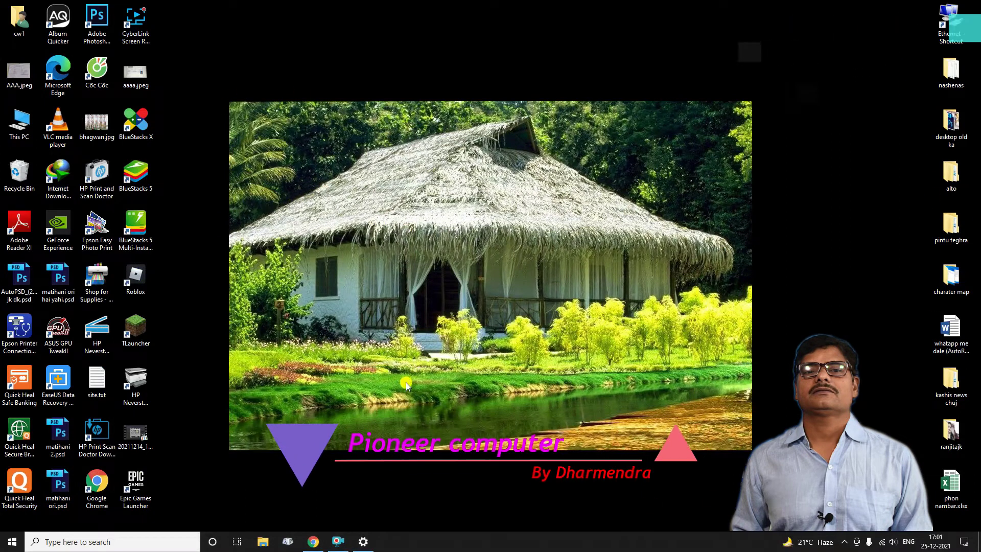
# Go back to the Background page, set the picture's fit to Span, and view it on the desktop.
pyautogui.click(363, 542)
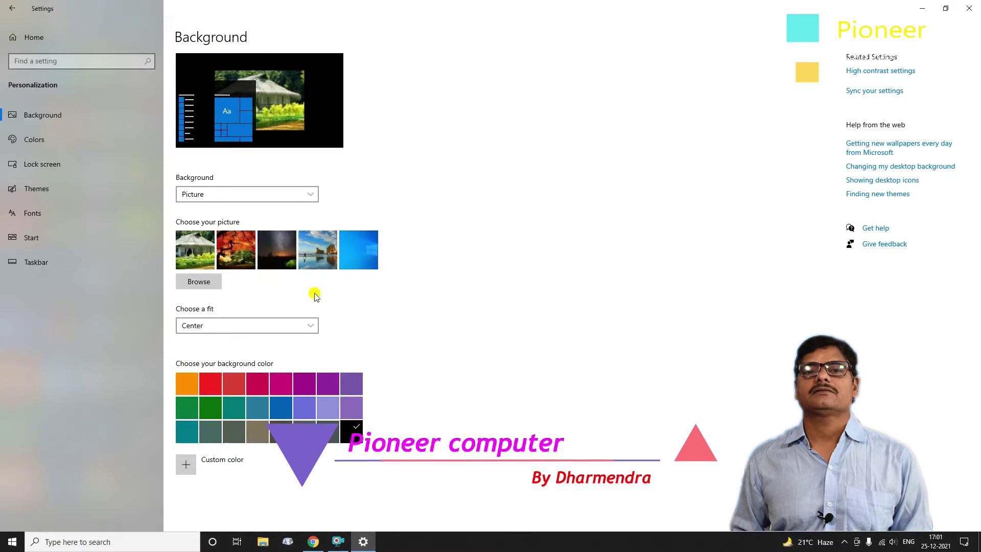
pyautogui.click(250, 326)
pyautogui.click(235, 345)
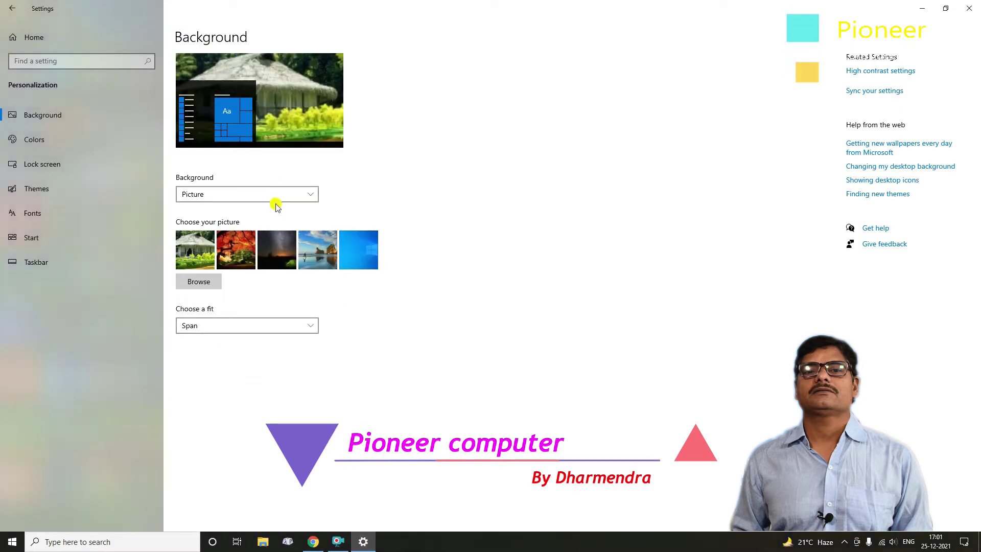
pyautogui.click(923, 8)
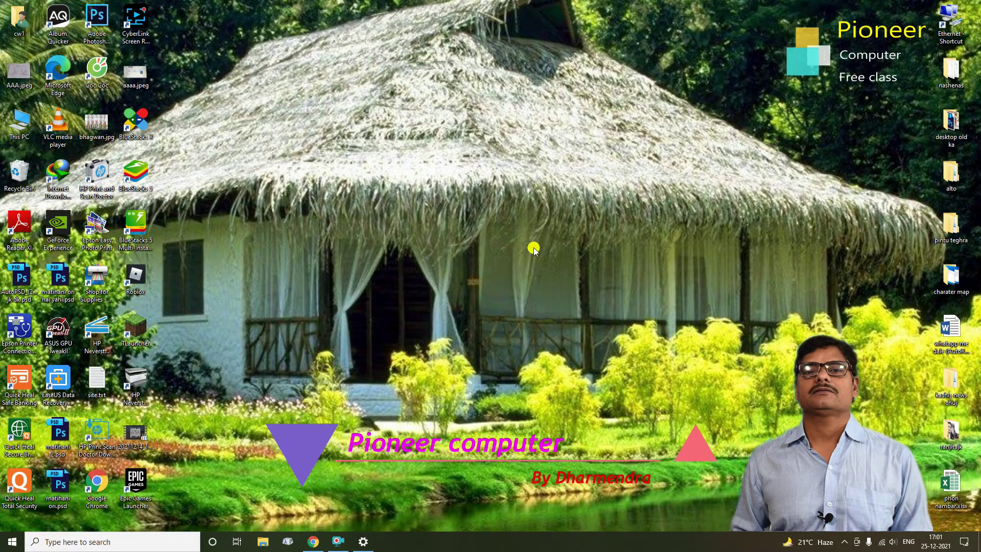
# Reopen the Background page, set the picture's fit to Stretch, and compare it on the desktop.
pyautogui.click(366, 541)
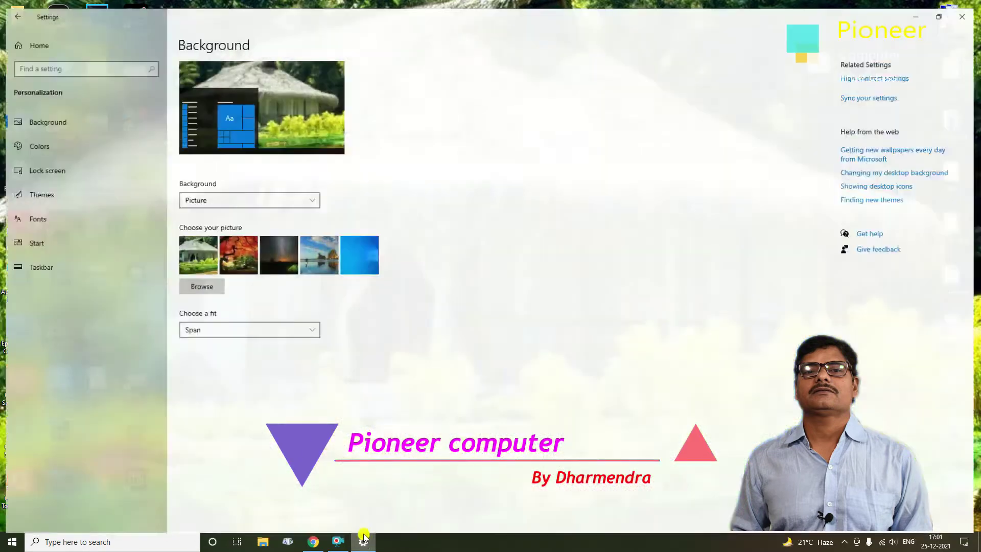
pyautogui.click(219, 331)
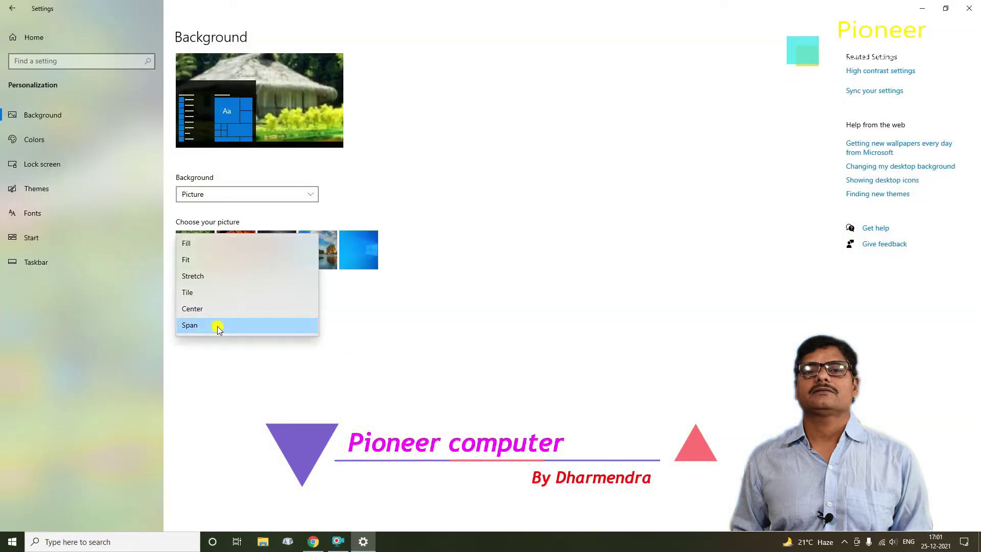
pyautogui.click(197, 279)
pyautogui.click(924, 14)
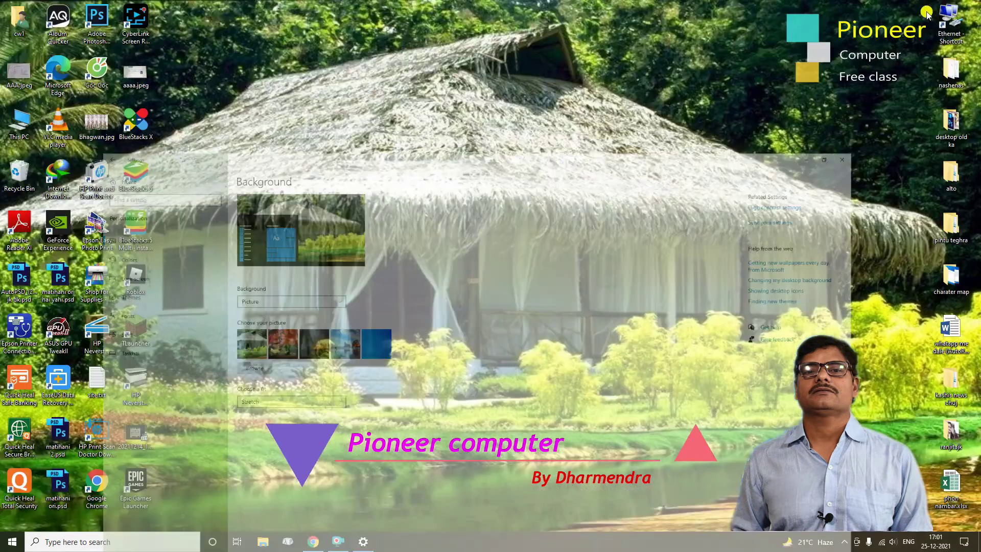
# Return to the Background page and set the picture's fit to Fill.
pyautogui.click(369, 543)
pyautogui.click(245, 327)
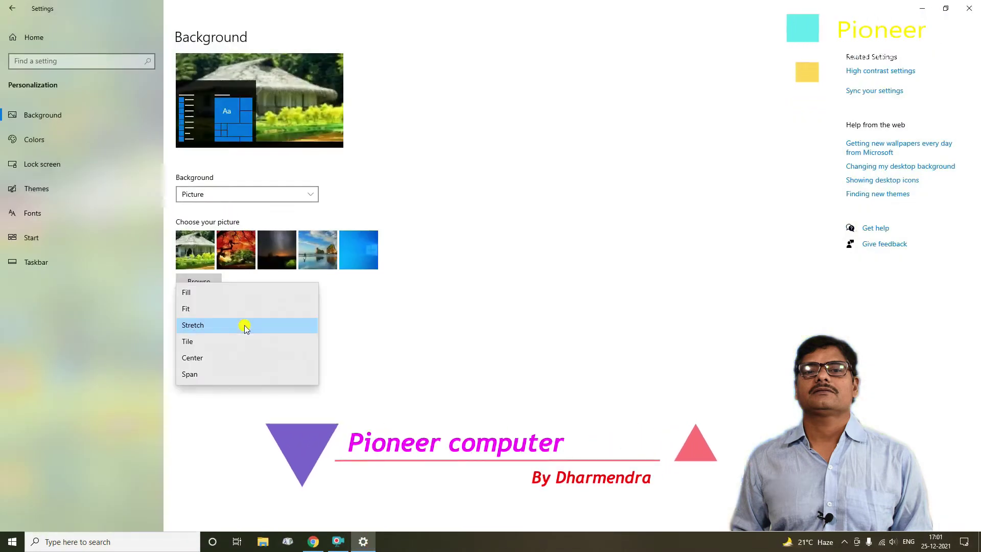
pyautogui.click(200, 293)
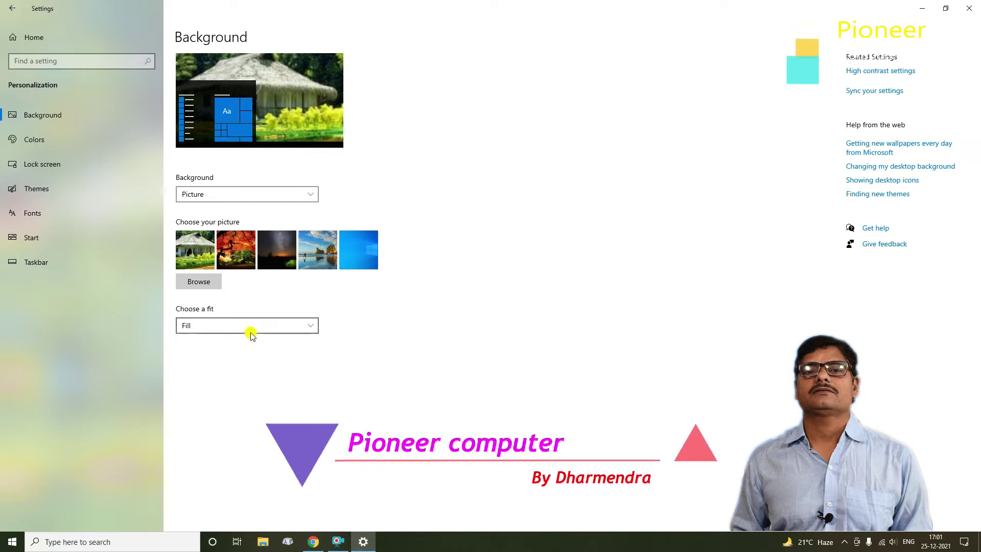
# Change the background picture's fit to Span again and view the result on the desktop.
pyautogui.click(258, 329)
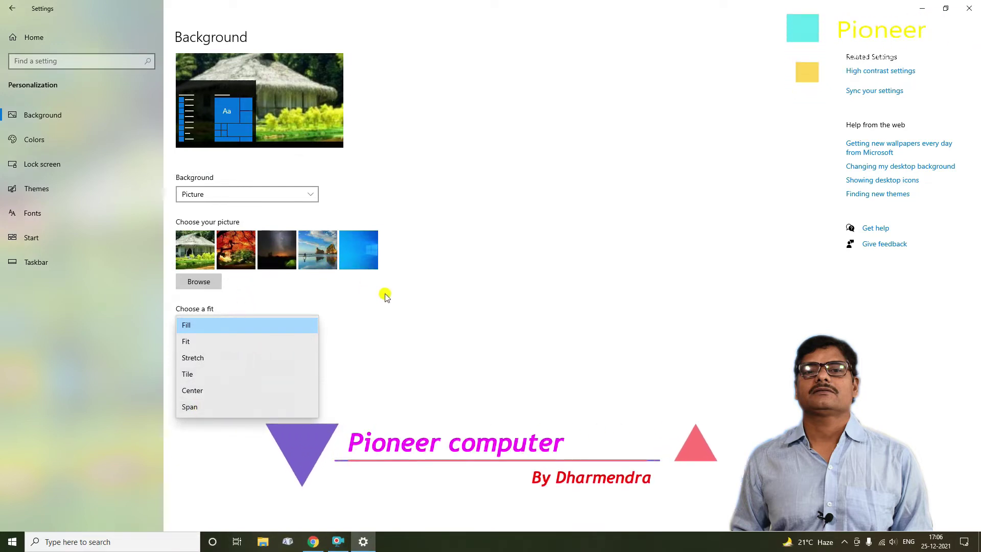
pyautogui.click(203, 407)
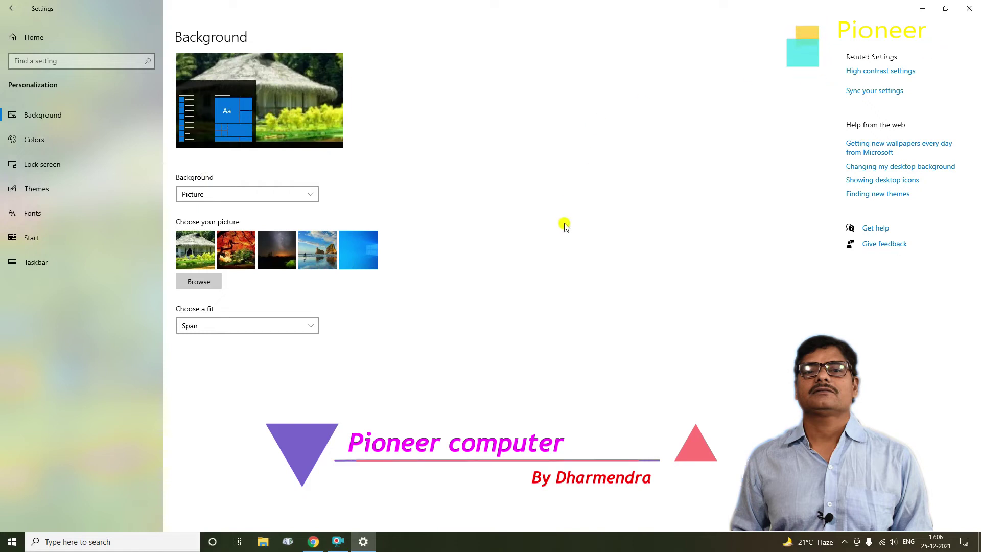
pyautogui.click(922, 9)
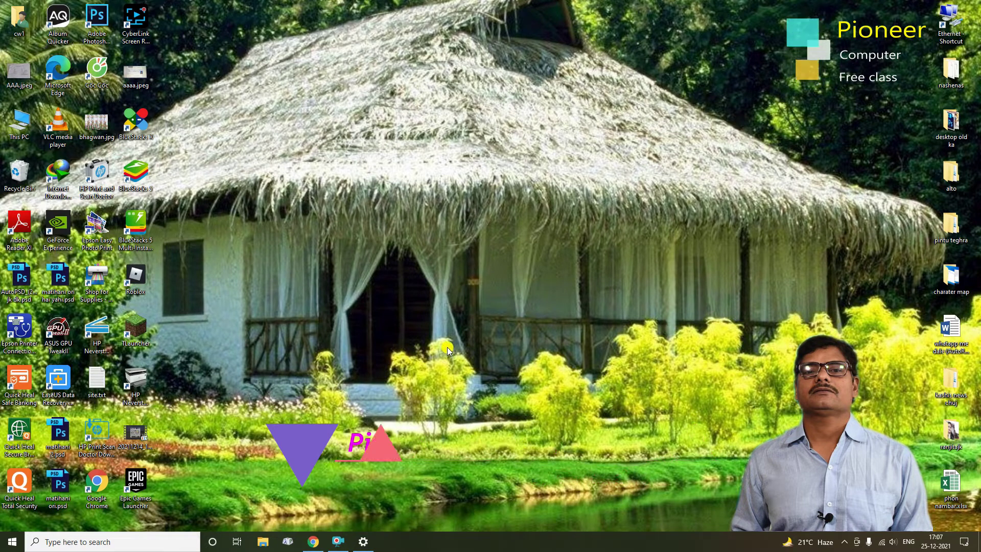
# Switch the background type to Solid color, choose the orange swatch, and view the orange desktop.
pyautogui.click(364, 541)
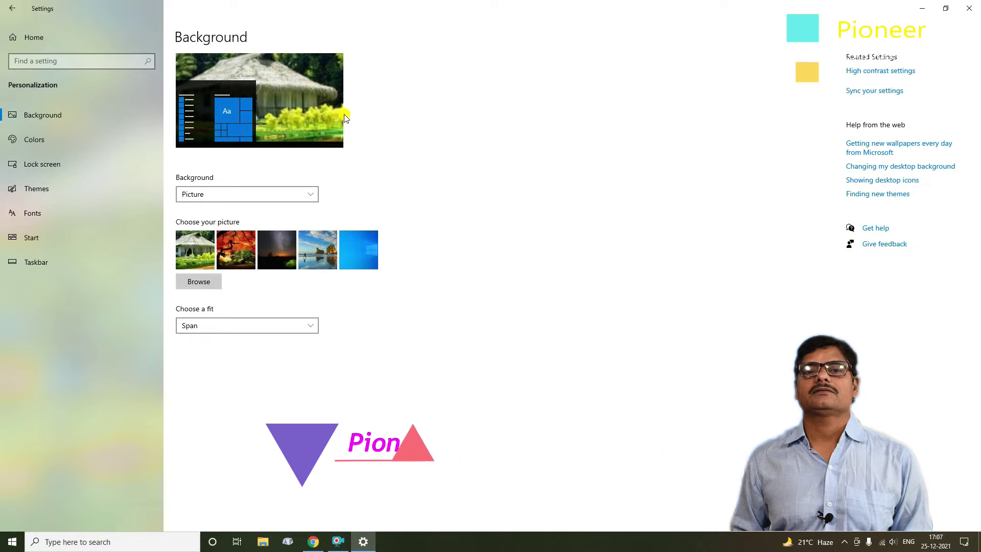
pyautogui.click(256, 196)
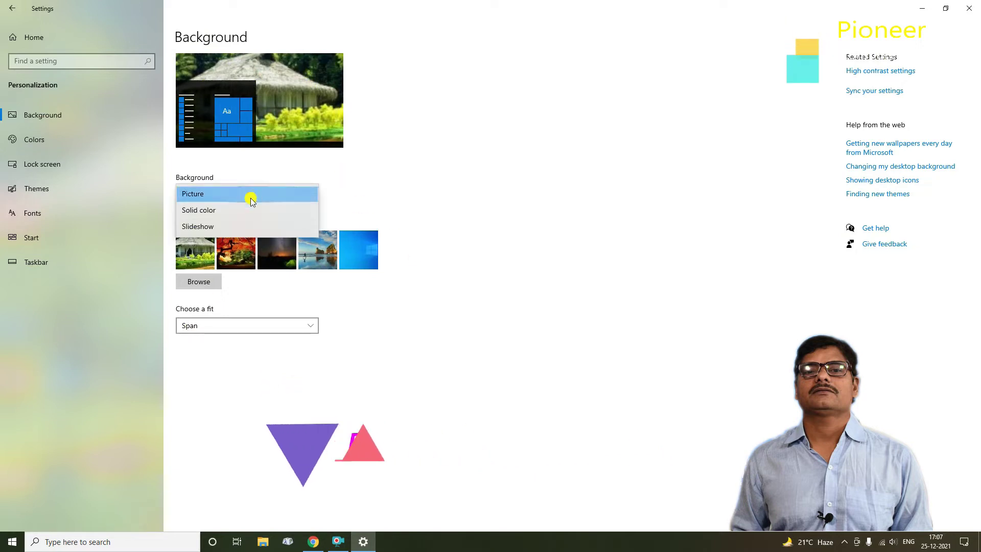
pyautogui.click(194, 211)
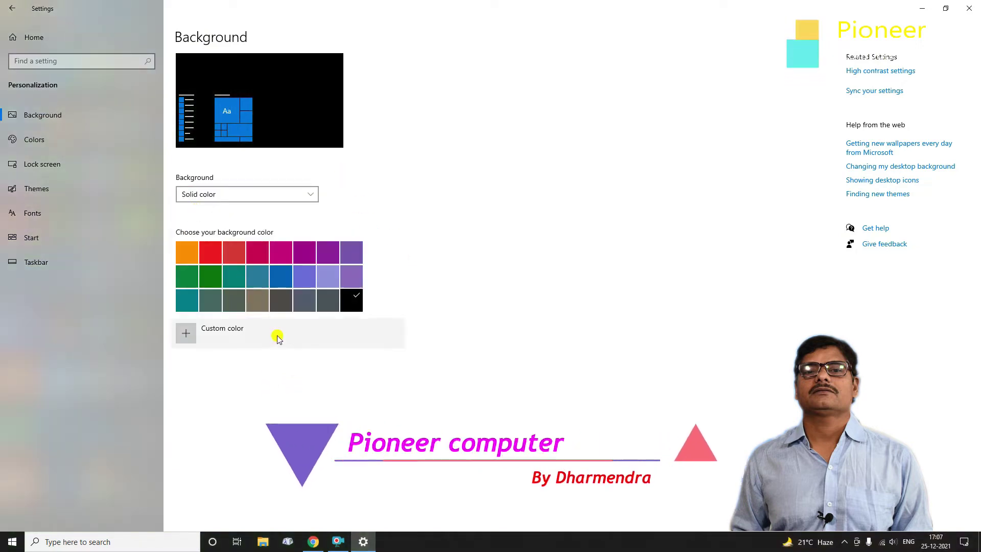
pyautogui.click(188, 254)
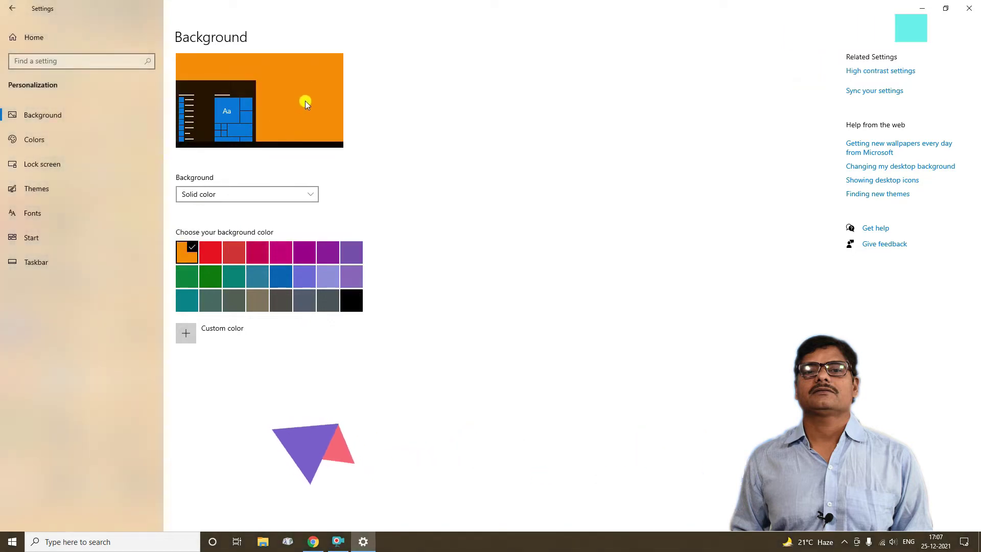
pyautogui.click(922, 9)
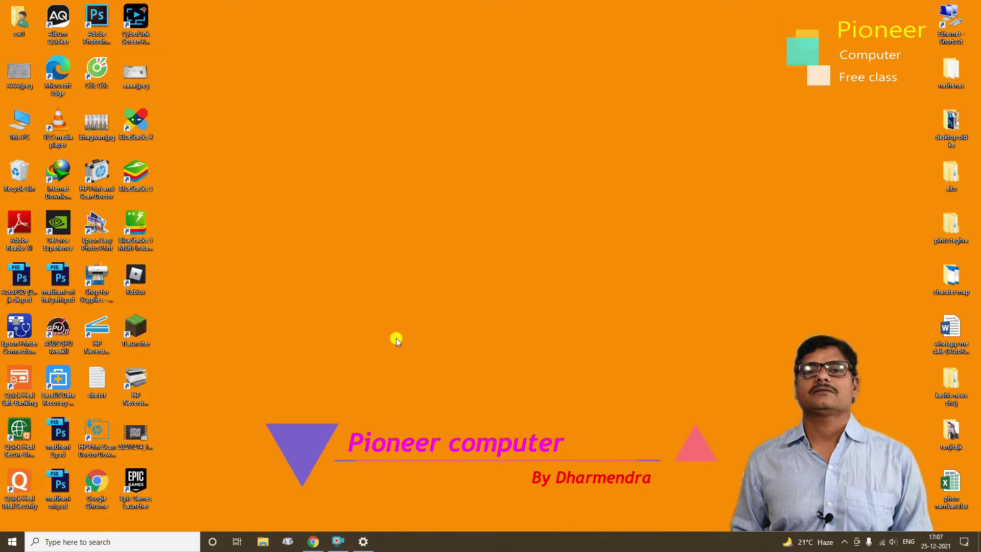
pyautogui.click(314, 541)
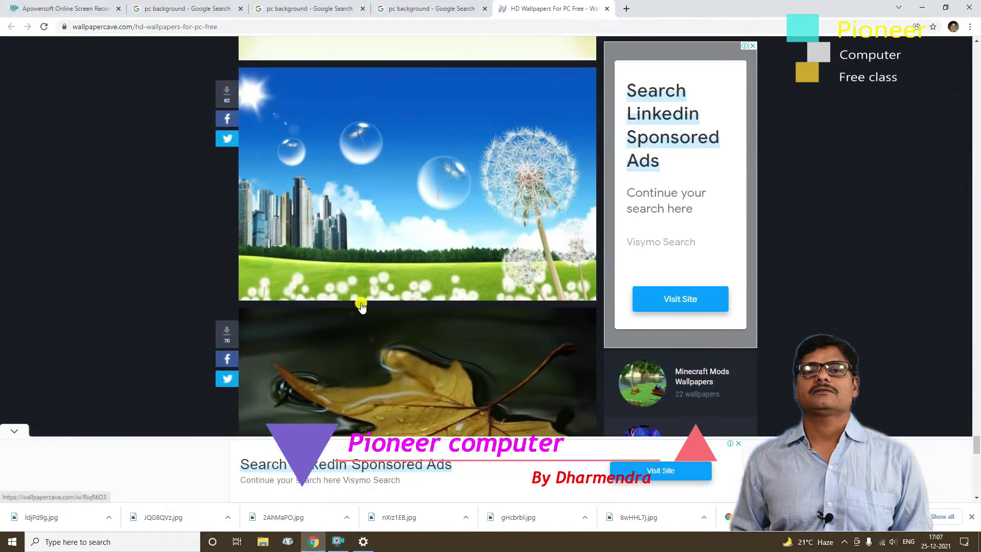
pyautogui.click(314, 540)
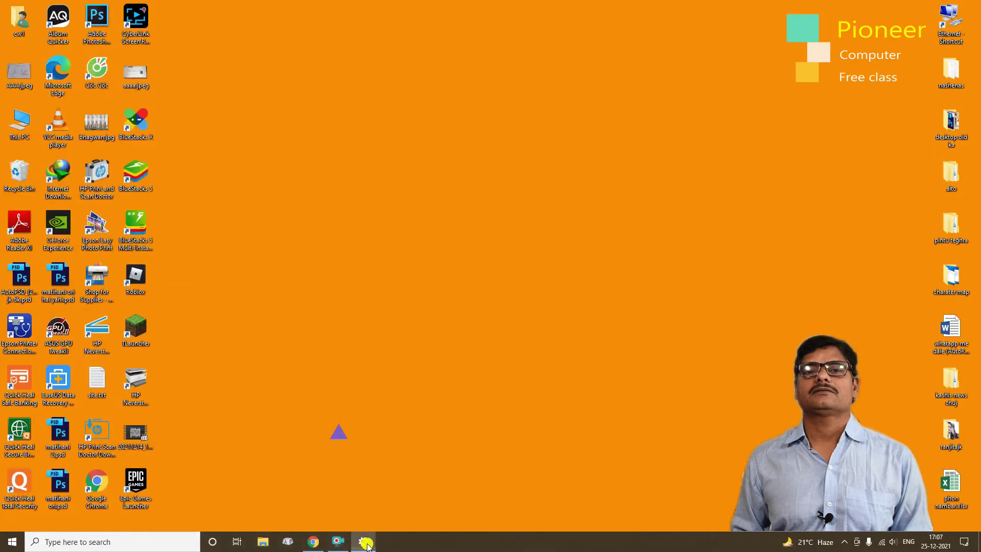
# Return to the Background page, choose the dark green swatch as the background color, and view the desktop.
pyautogui.click(363, 541)
pyautogui.click(215, 260)
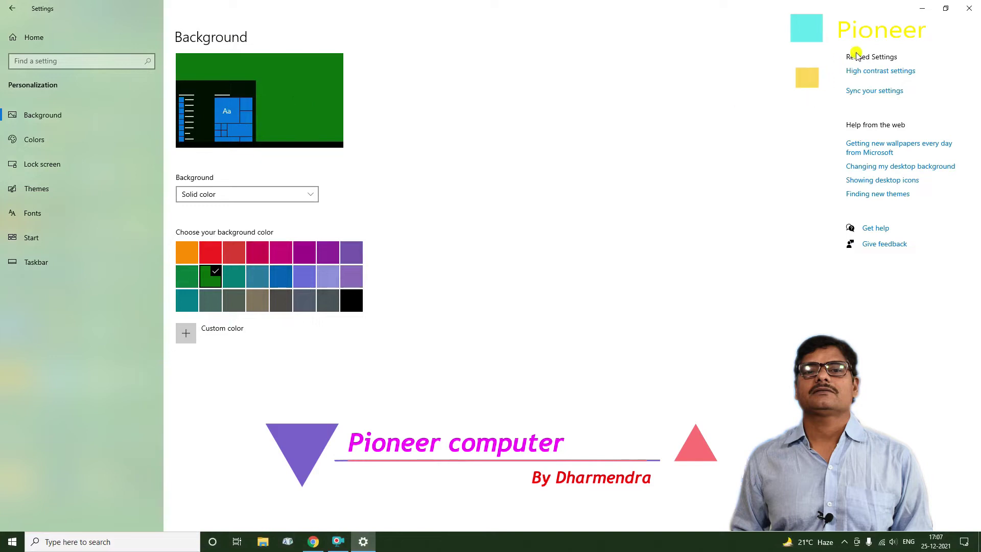
pyautogui.click(922, 8)
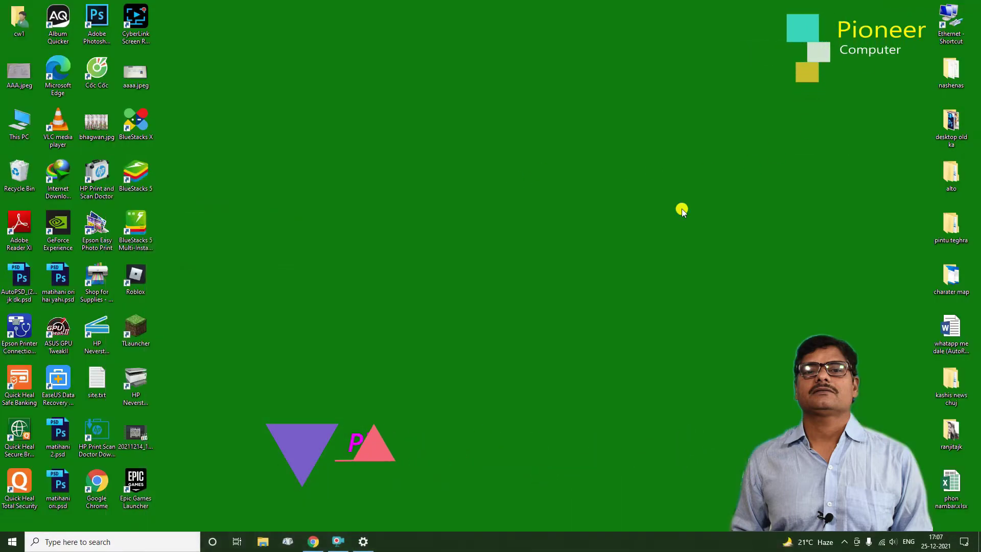
# Create a custom, lighter green background color with increased brightness, apply it, and view it on the desktop.
pyautogui.click(366, 542)
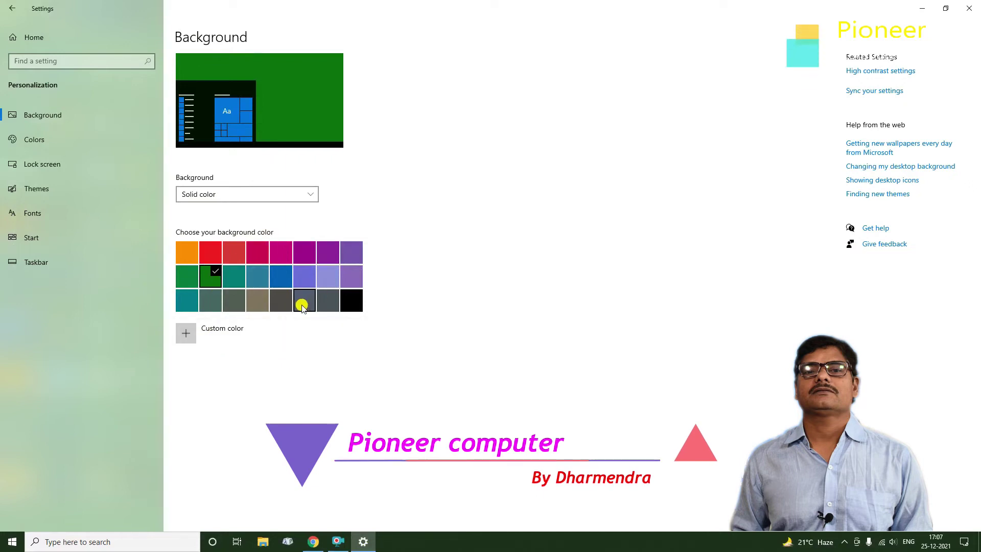
pyautogui.click(202, 332)
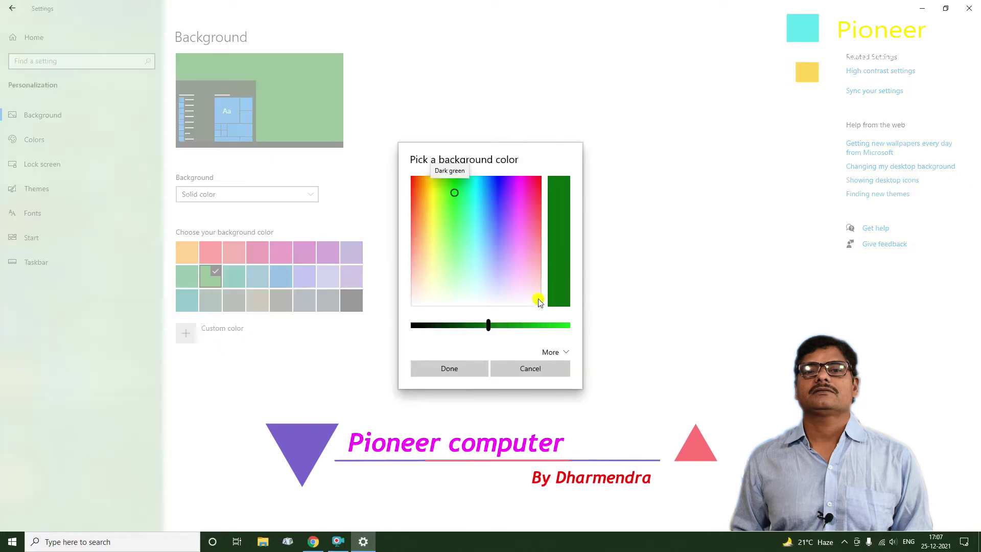
pyautogui.click(461, 213)
pyautogui.moveTo(489, 325); pyautogui.dragTo(531, 327)
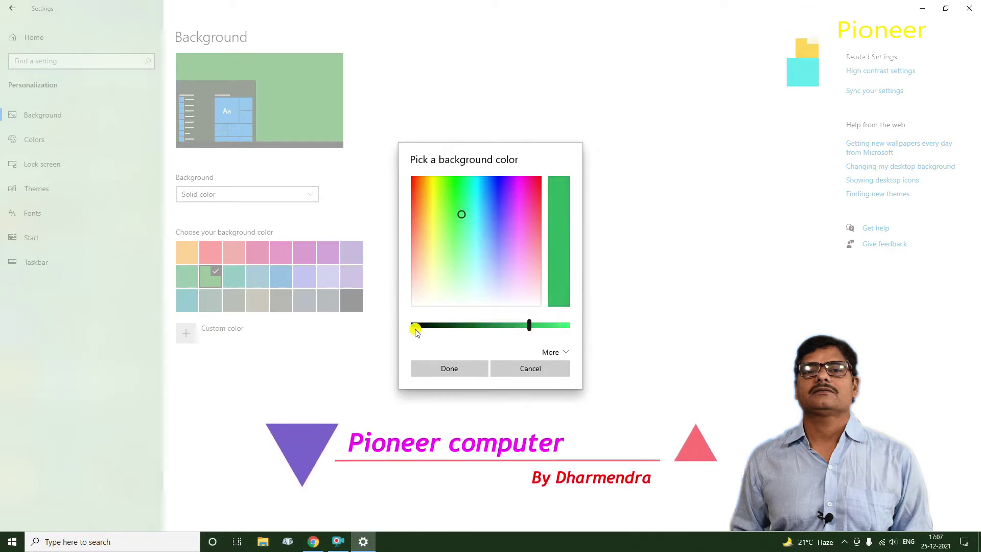
pyautogui.click(450, 368)
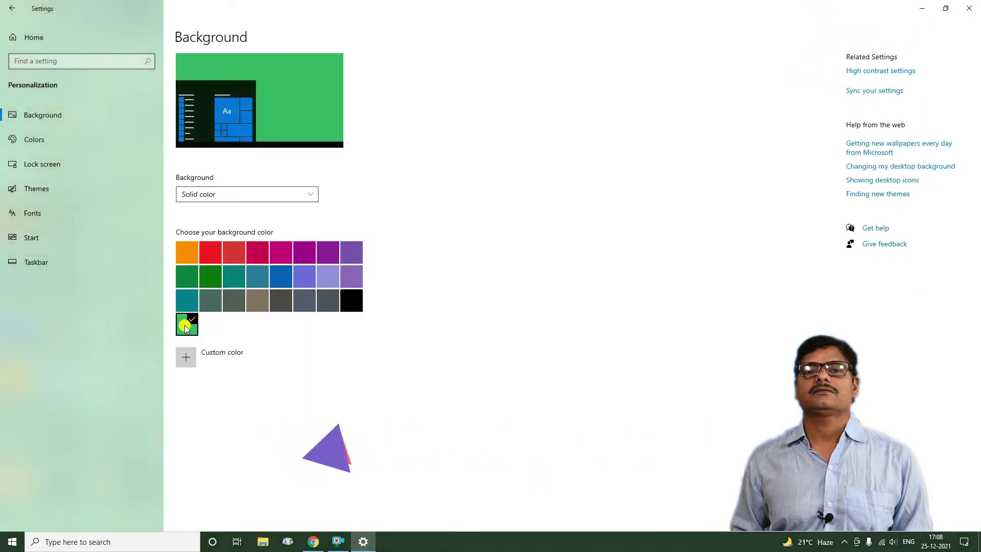
pyautogui.click(920, 9)
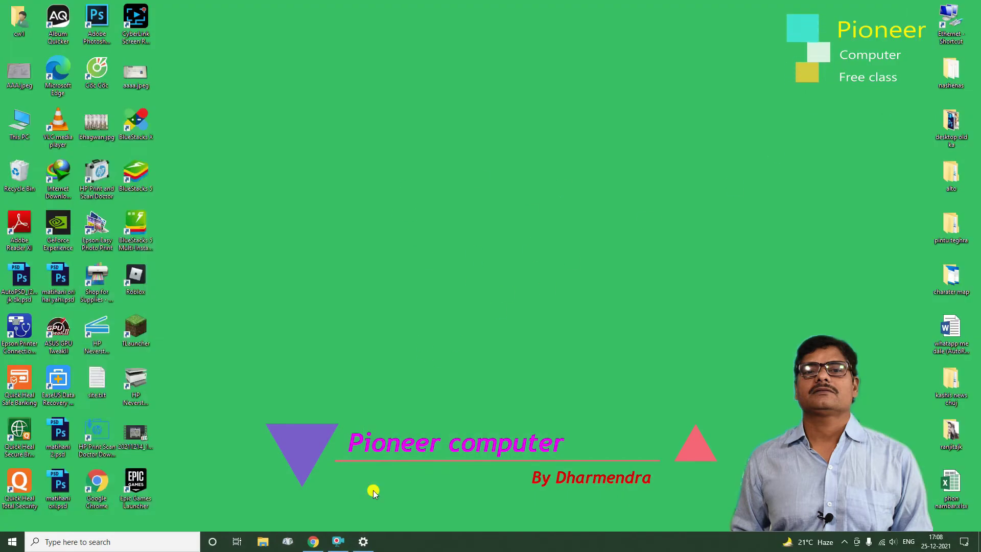
# Return to the Background page, reopen the custom color picker, and expand its additional color options.
pyautogui.click(363, 541)
pyautogui.click(208, 355)
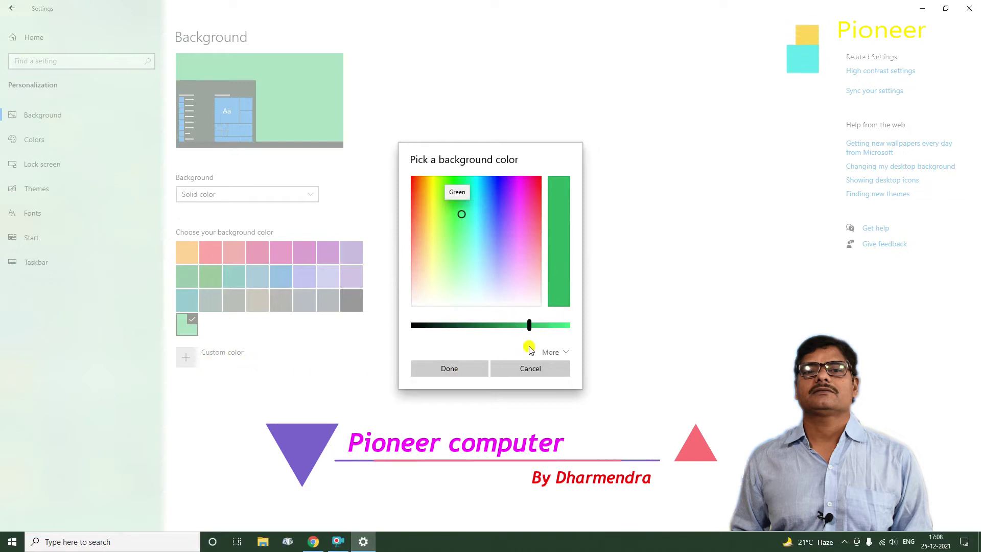
pyautogui.click(555, 352)
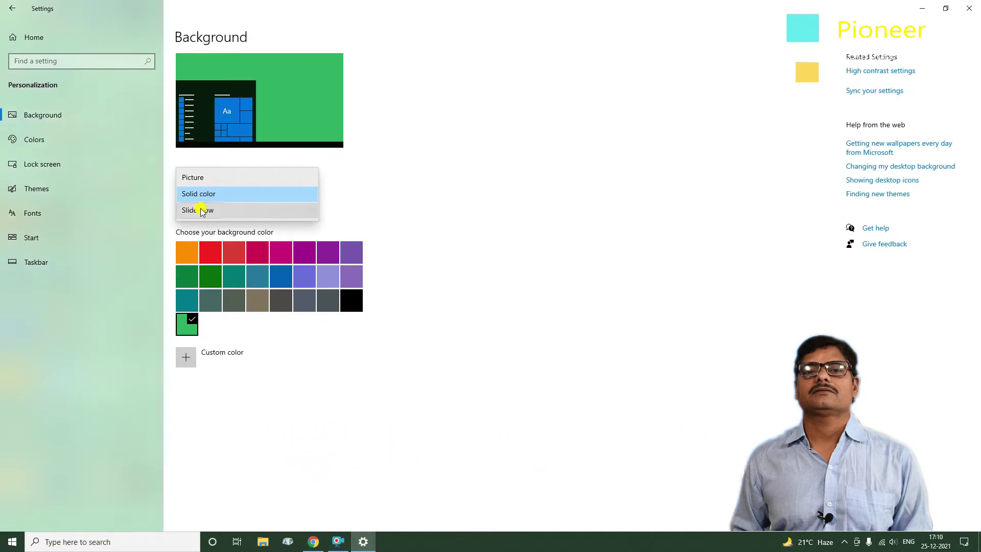
# Switch the background type to Slideshow and view the slideshow picture on the desktop.
pyautogui.click(204, 212)
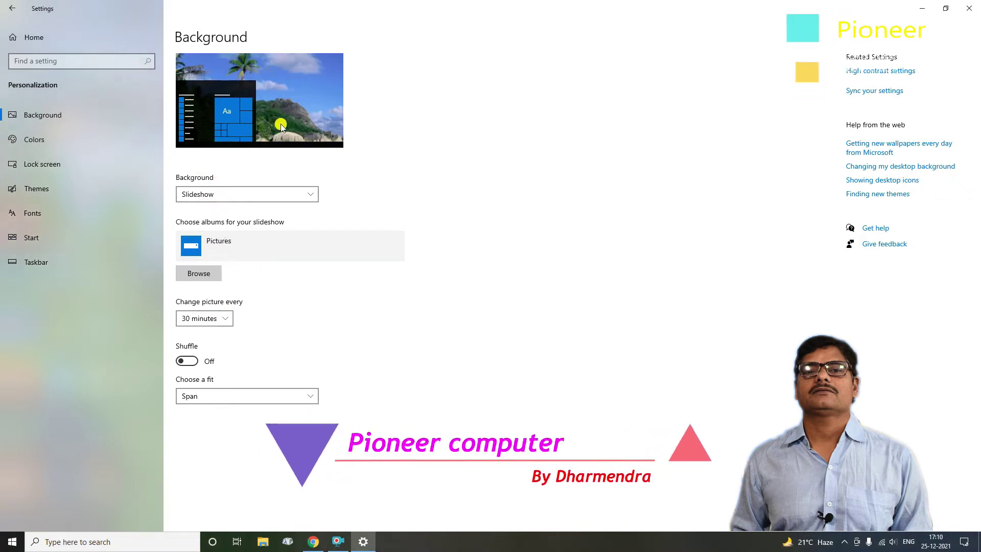
pyautogui.click(923, 8)
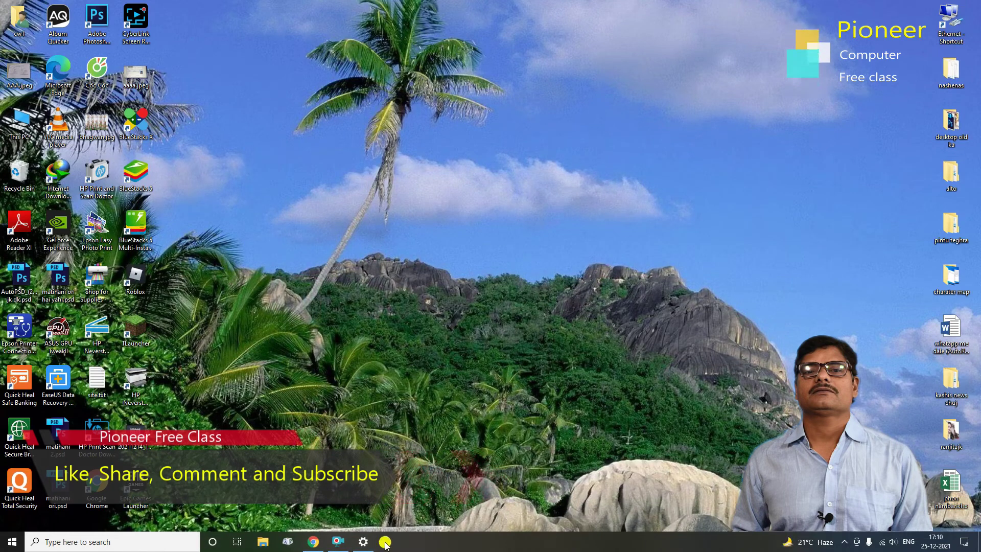
# Return to the Background page and look through the available intervals for changing the slideshow picture.
pyautogui.click(363, 541)
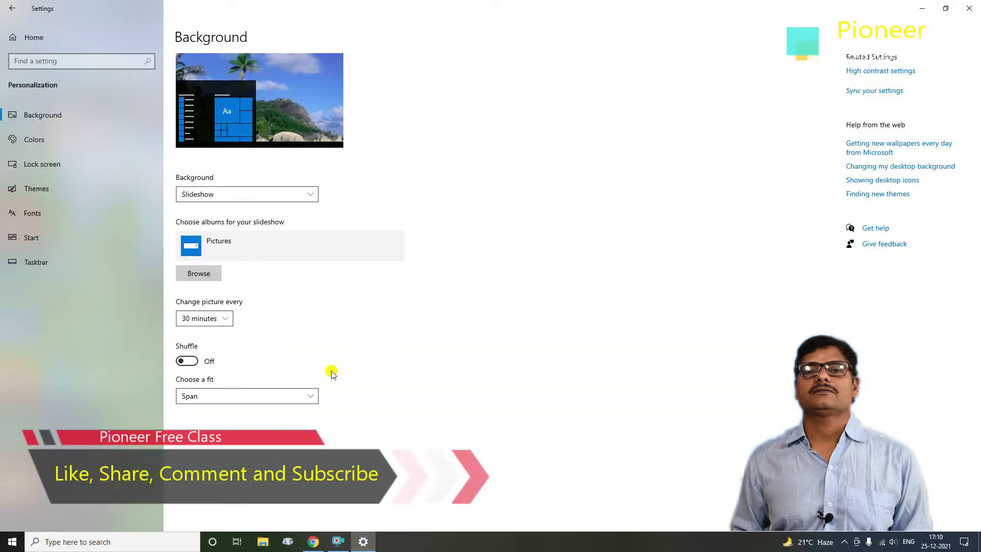
pyautogui.click(225, 317)
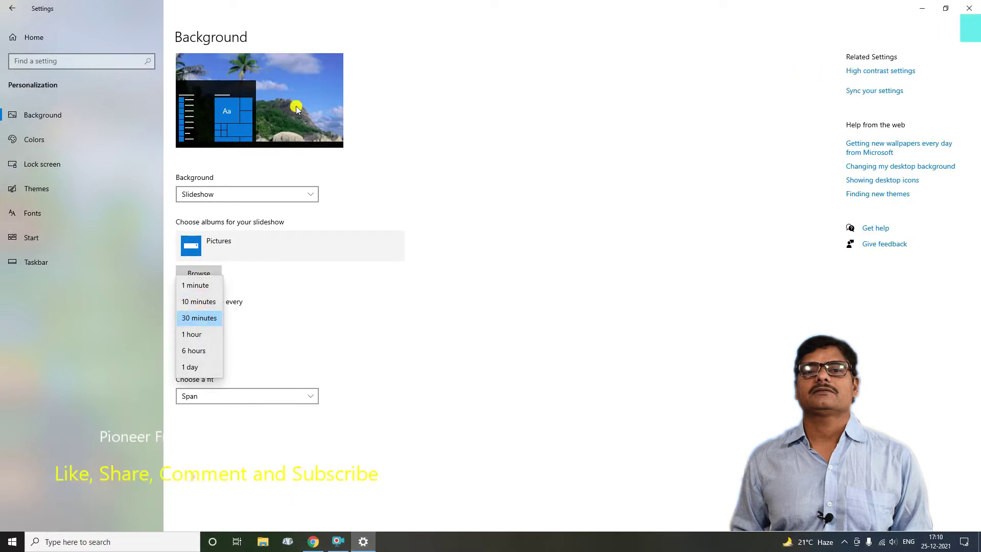
pyautogui.click(341, 291)
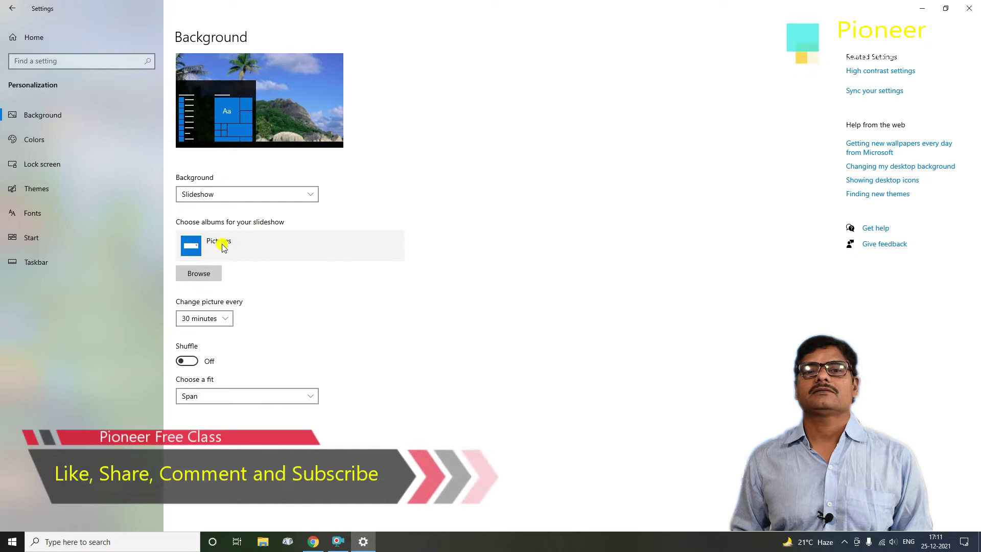
# Browse for a slideshow album and choose the Pictures folder.
pyautogui.click(210, 276)
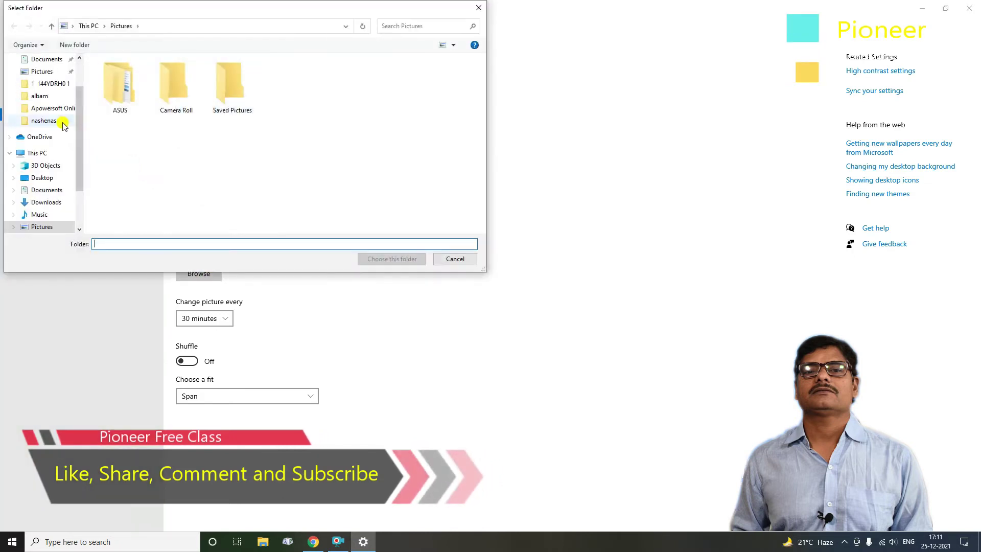
pyautogui.moveTo(79, 128); pyautogui.dragTo(81, 92)
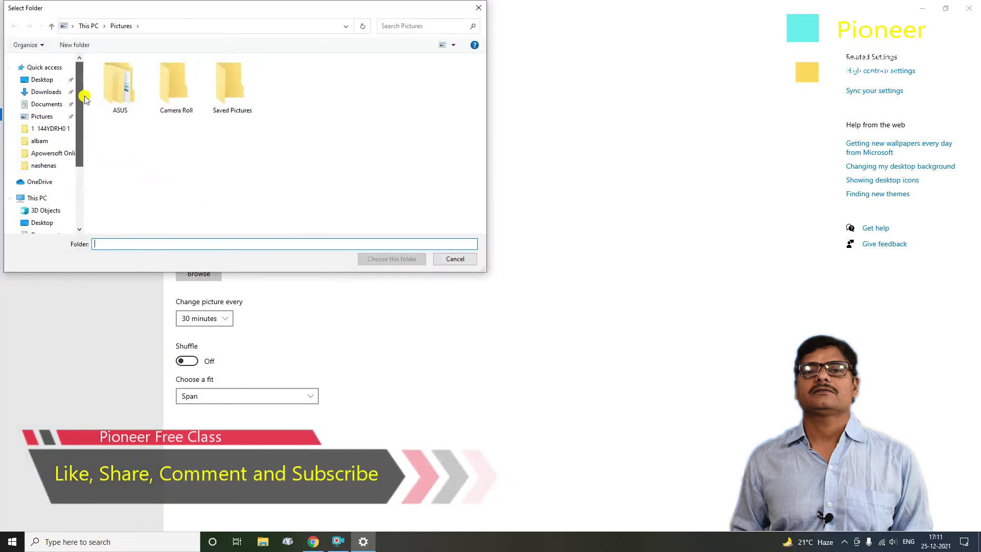
pyautogui.click(43, 117)
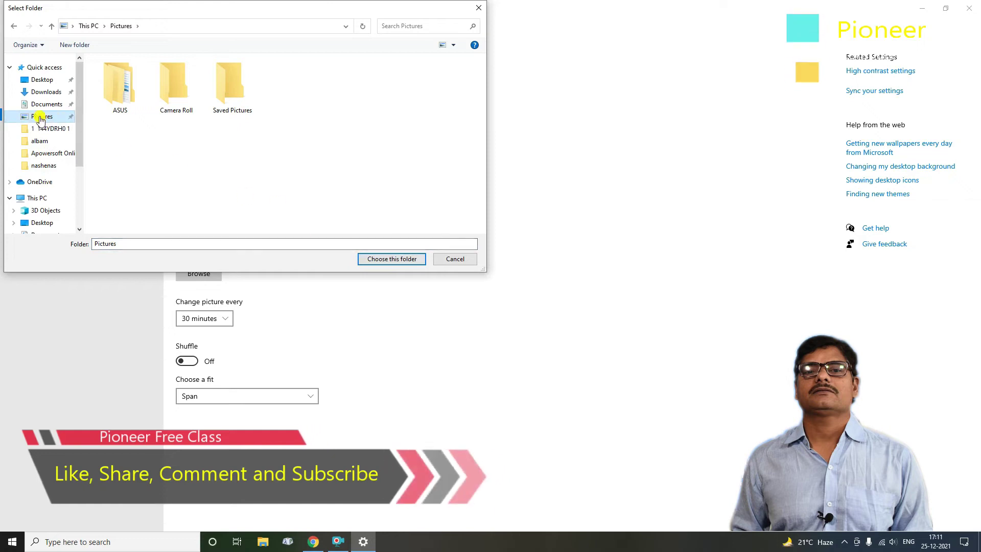
pyautogui.click(392, 259)
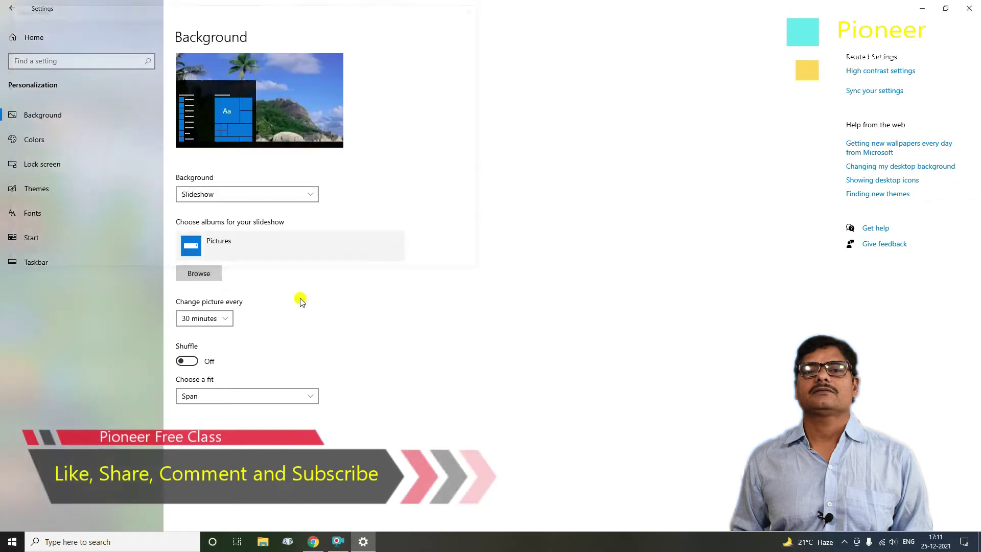
# Set the slideshow to change its picture every 1 minute and view the desktop.
pyautogui.click(225, 314)
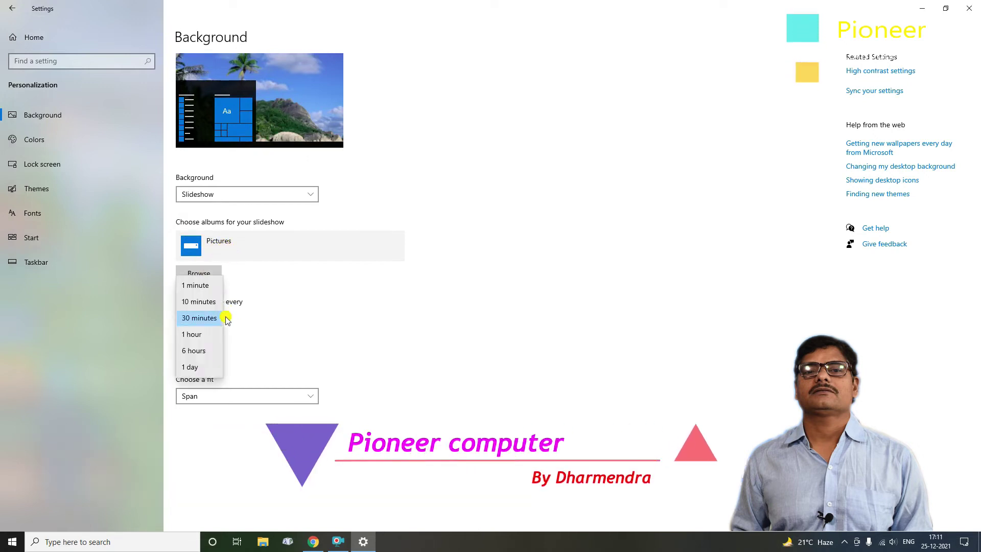
pyautogui.click(200, 288)
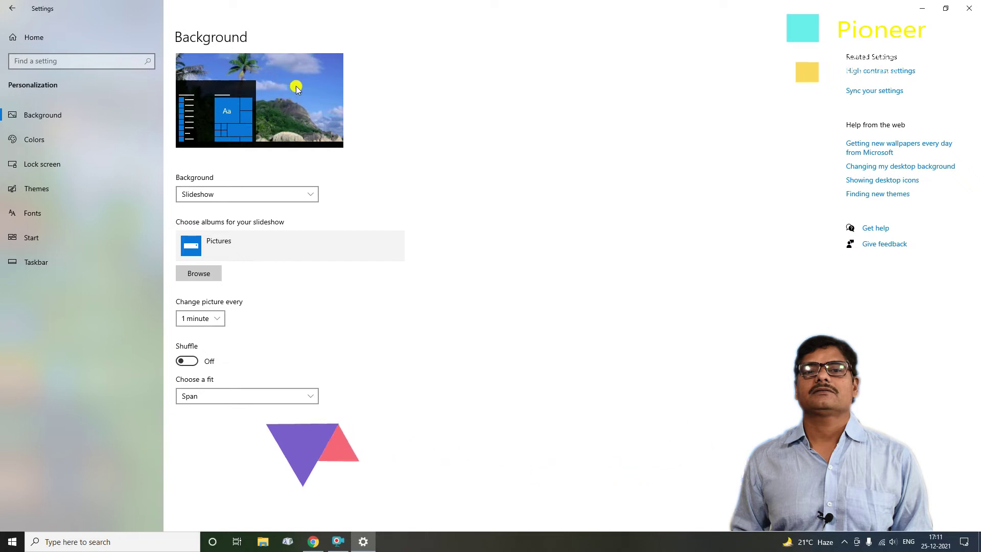
pyautogui.click(922, 8)
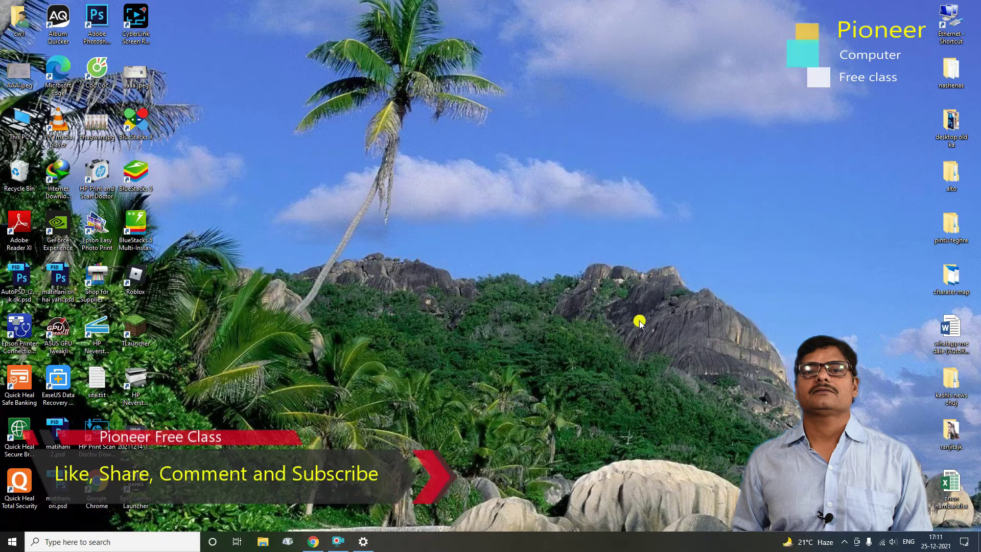
# Turn on Shuffle for the slideshow, check the picture on the desktop, and switch the option off and on again.
pyautogui.click(360, 542)
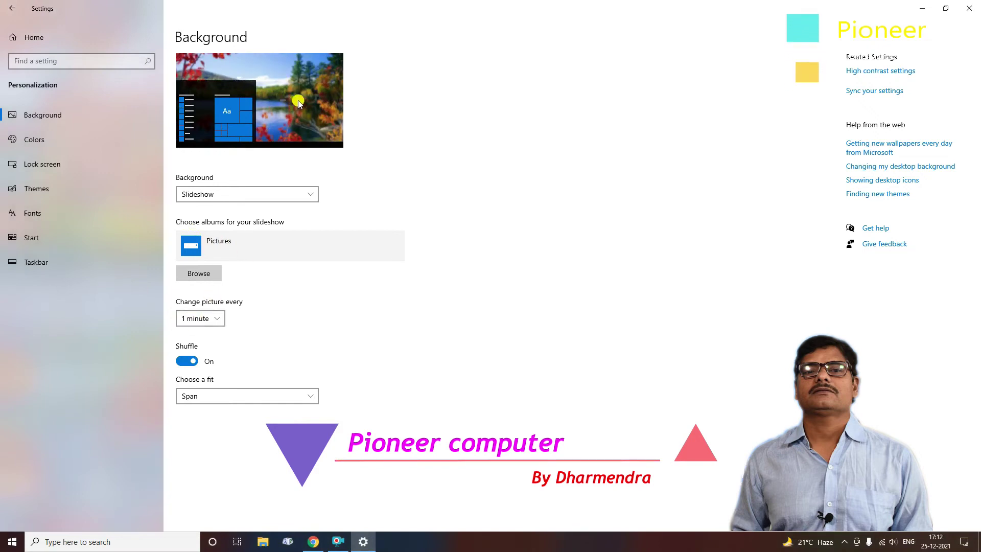
pyautogui.click(922, 8)
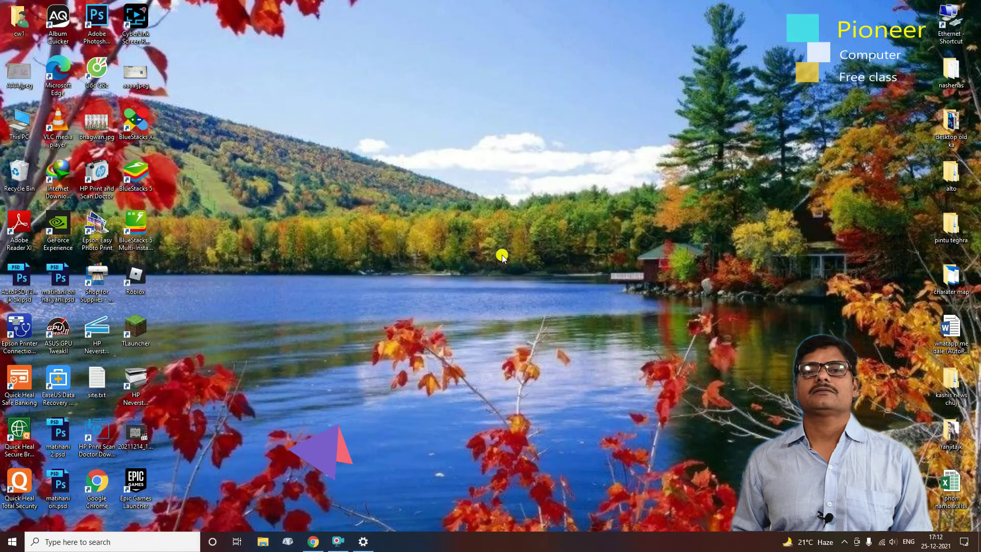
pyautogui.click(364, 541)
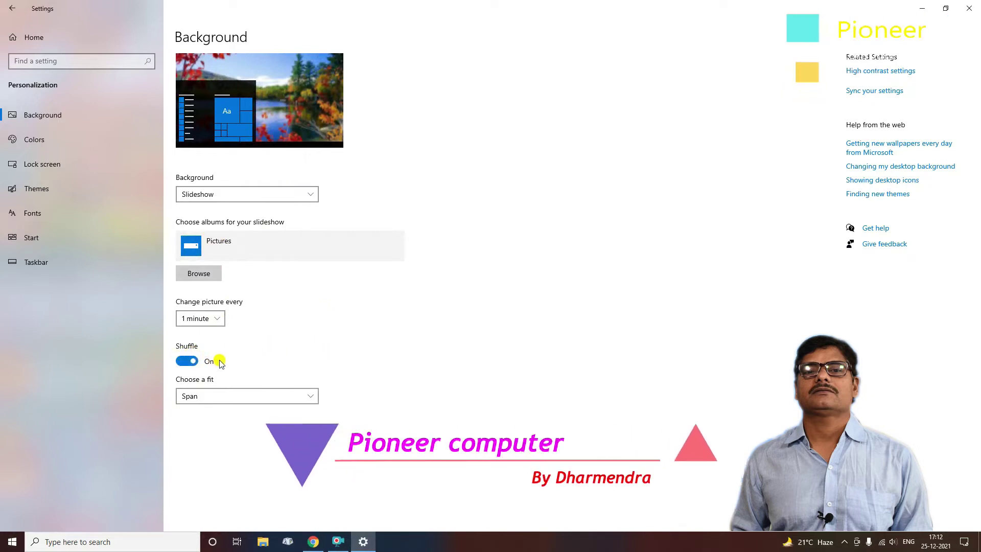
pyautogui.click(192, 362)
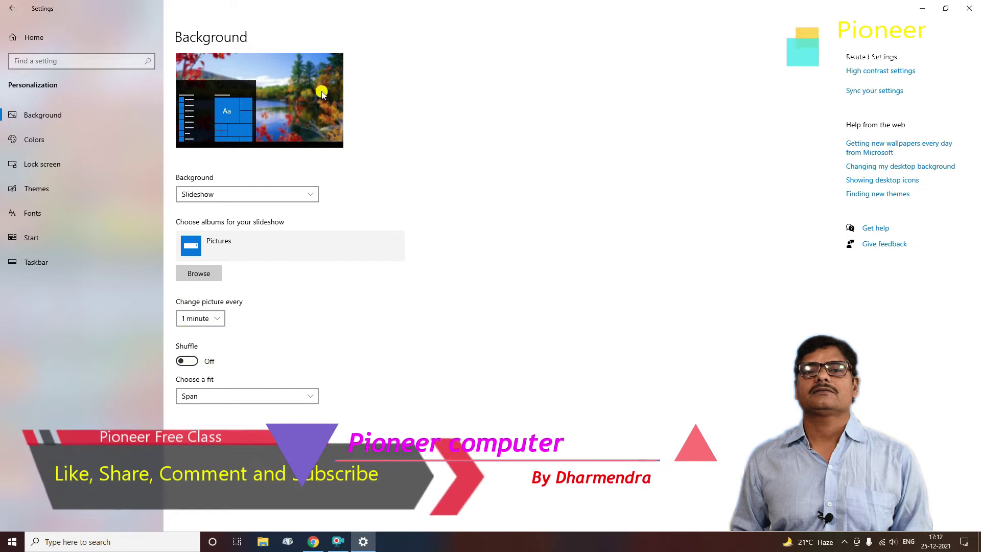
pyautogui.click(187, 362)
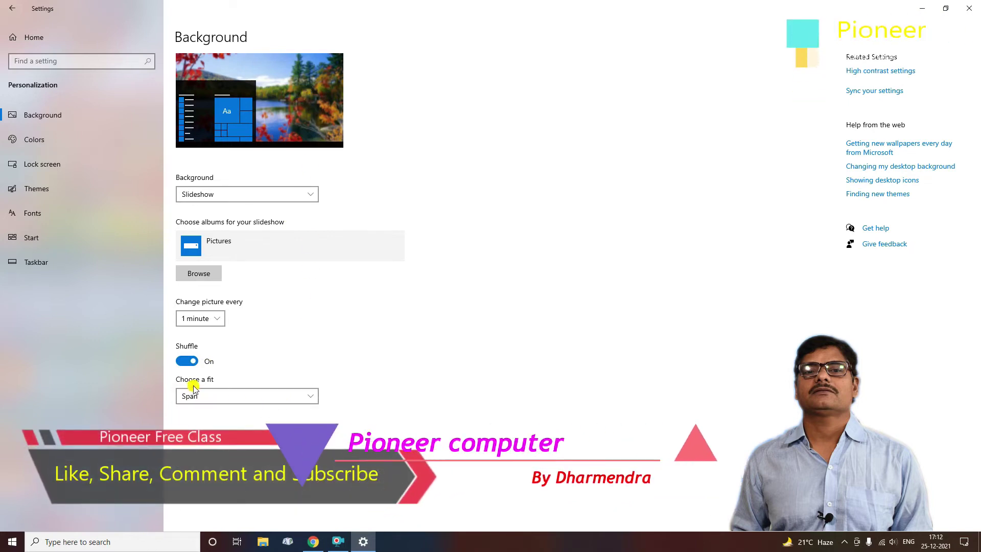
# Set the slideshow picture fit to Stretch and view it on the desktop.
pyautogui.click(213, 398)
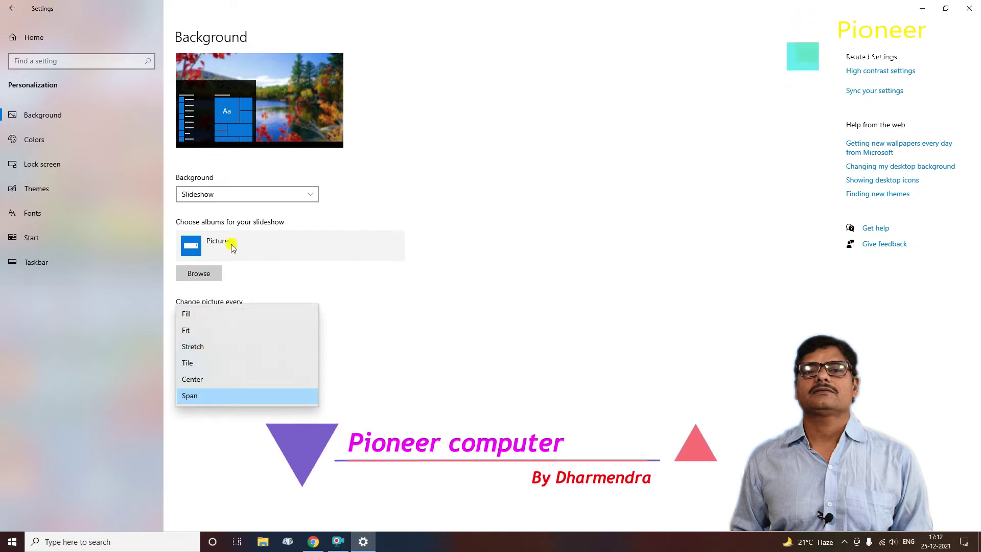
pyautogui.click(194, 347)
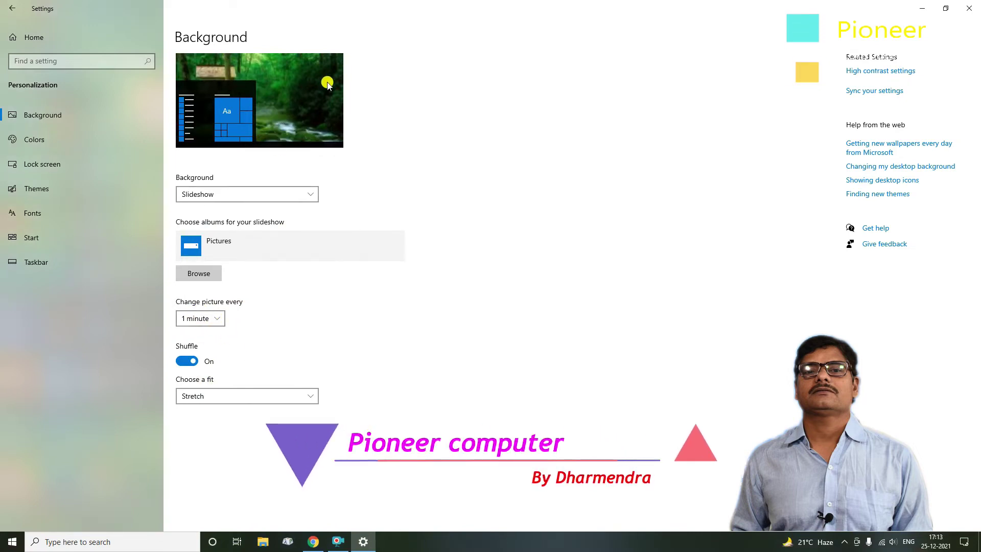
pyautogui.click(922, 8)
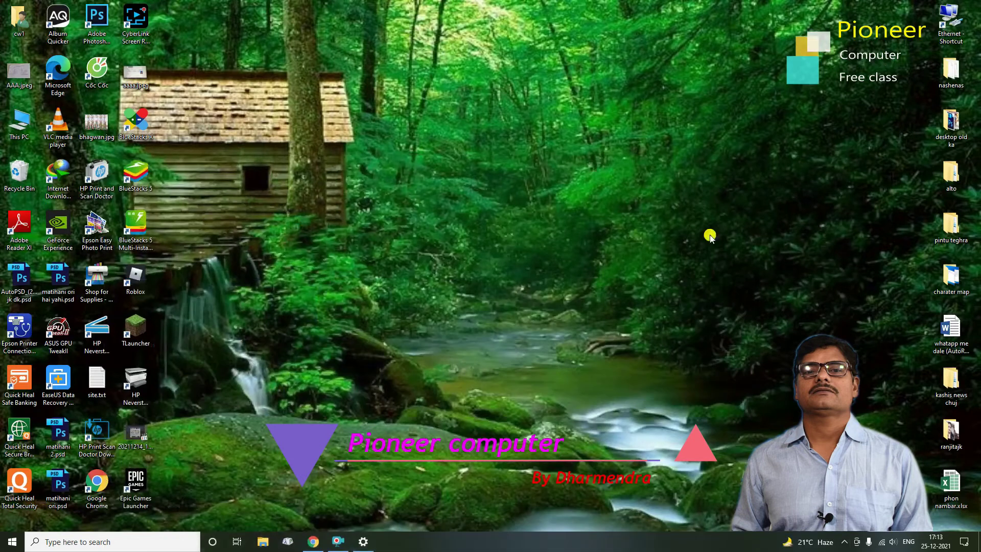
# Advance the desktop slideshow to the next background twice.
pyautogui.rightClick(474, 218)
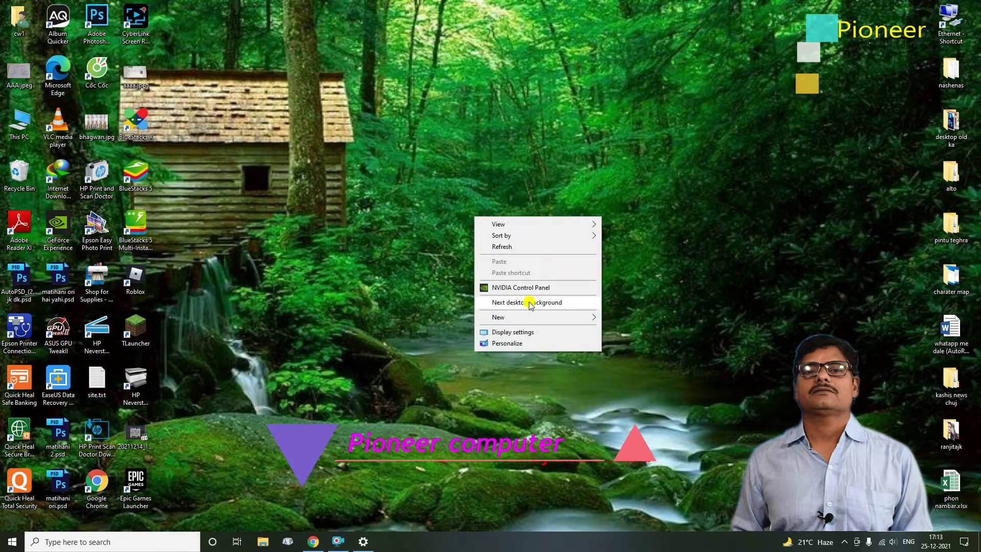
pyautogui.click(534, 304)
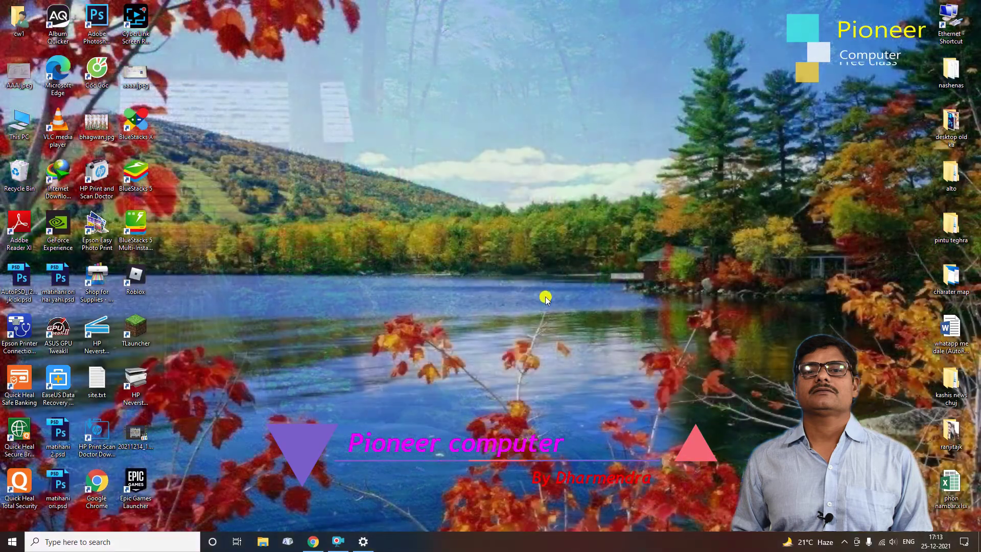
pyautogui.rightClick(501, 234)
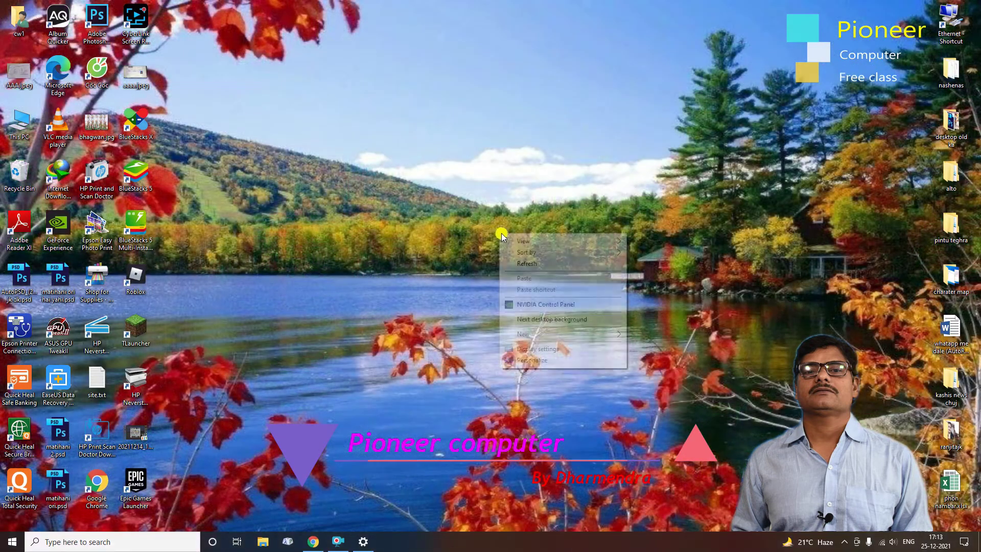
pyautogui.click(549, 320)
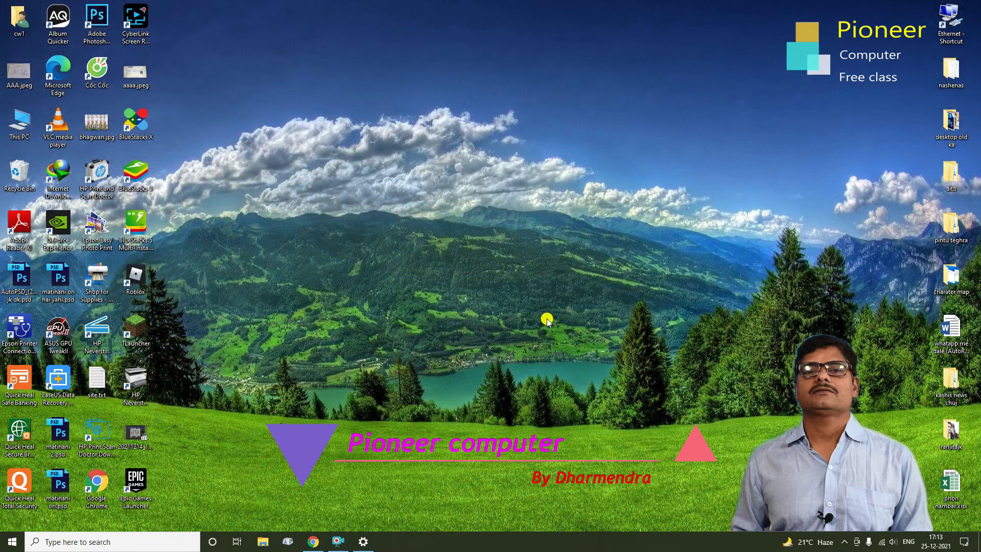
# Reopen the Background settings and review the picture change interval choices without changing the selected one.
pyautogui.click(364, 541)
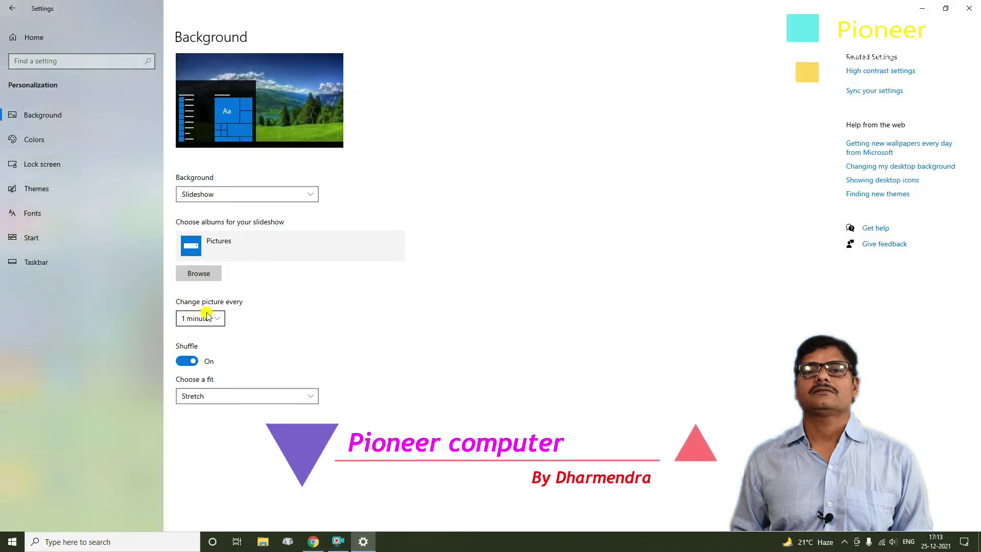
pyautogui.click(207, 316)
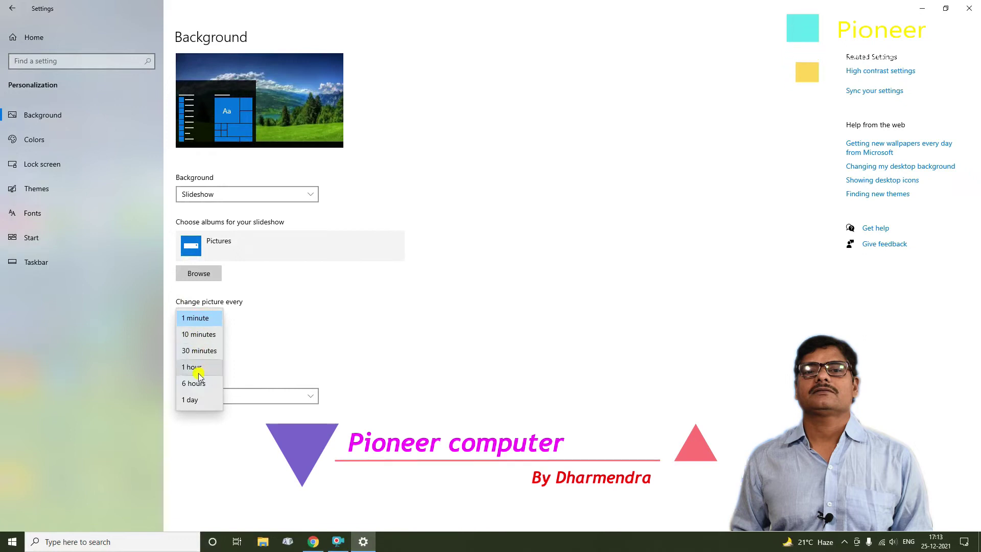
pyautogui.click(241, 314)
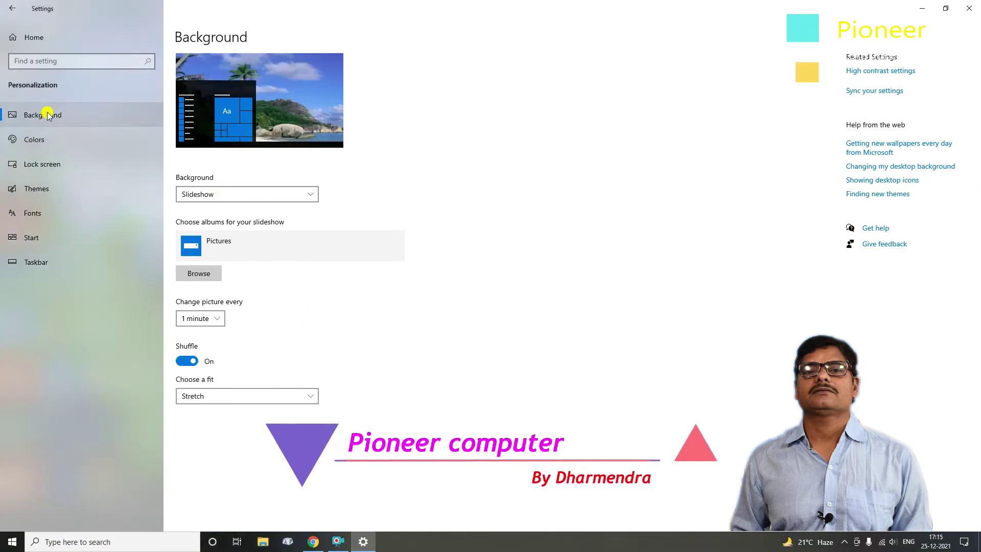
# Open the Colors page, set the color mode to Light, and view its effect on the Start menu and the desktop taskbar.
pyautogui.click(45, 142)
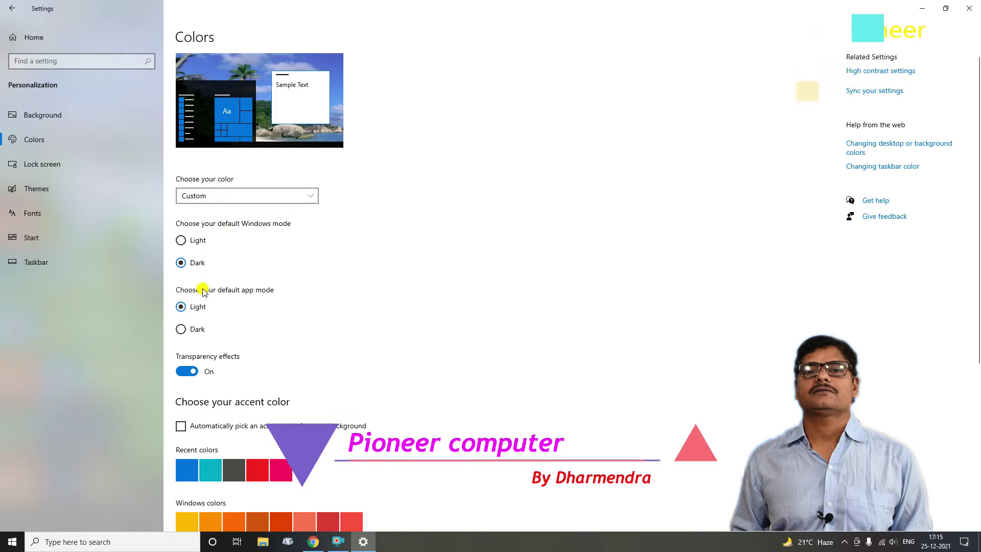
pyautogui.click(230, 196)
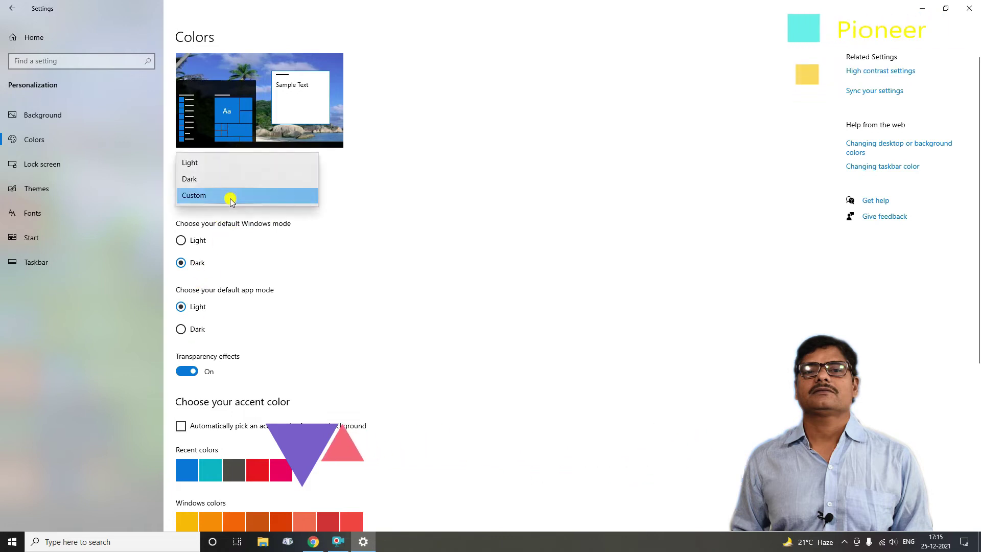
pyautogui.click(206, 165)
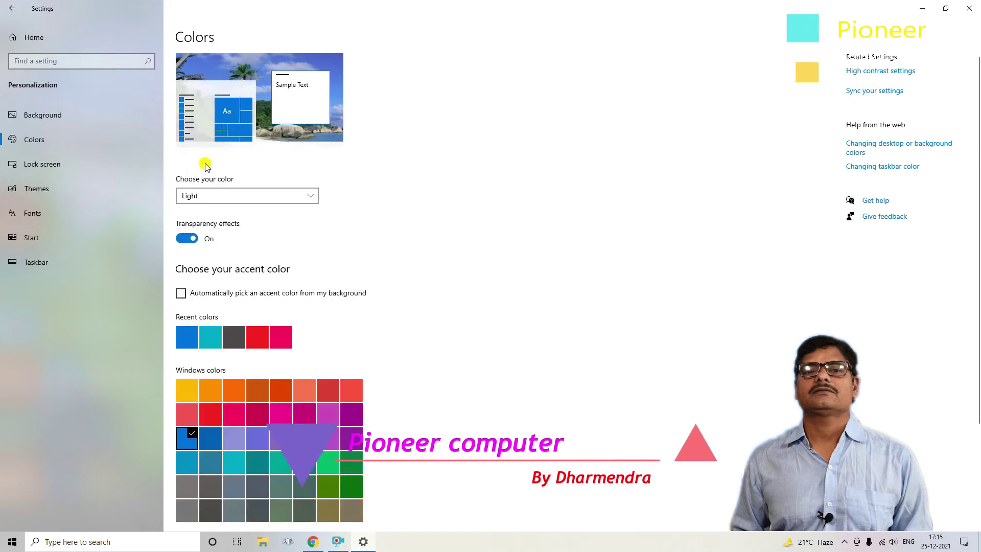
pyautogui.click(12, 542)
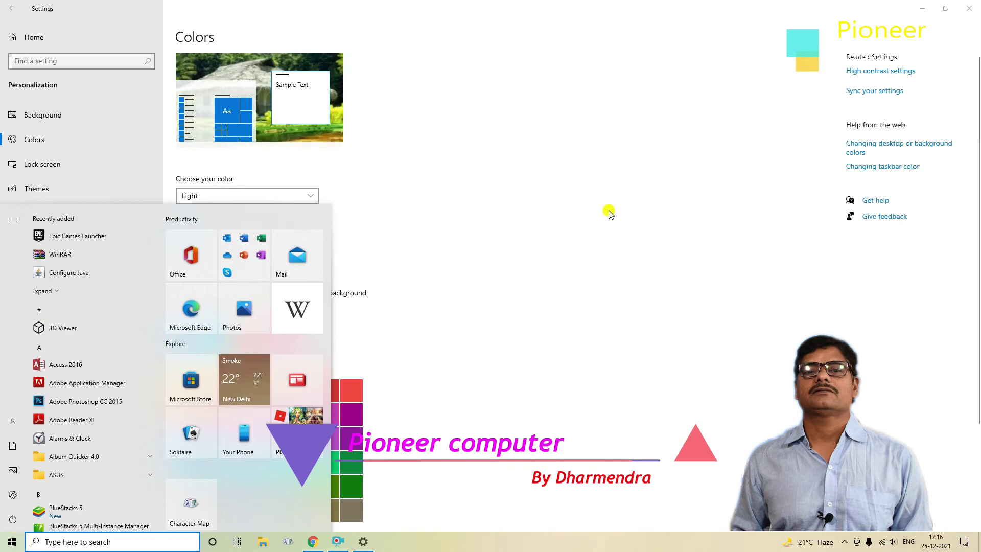
pyautogui.click(922, 8)
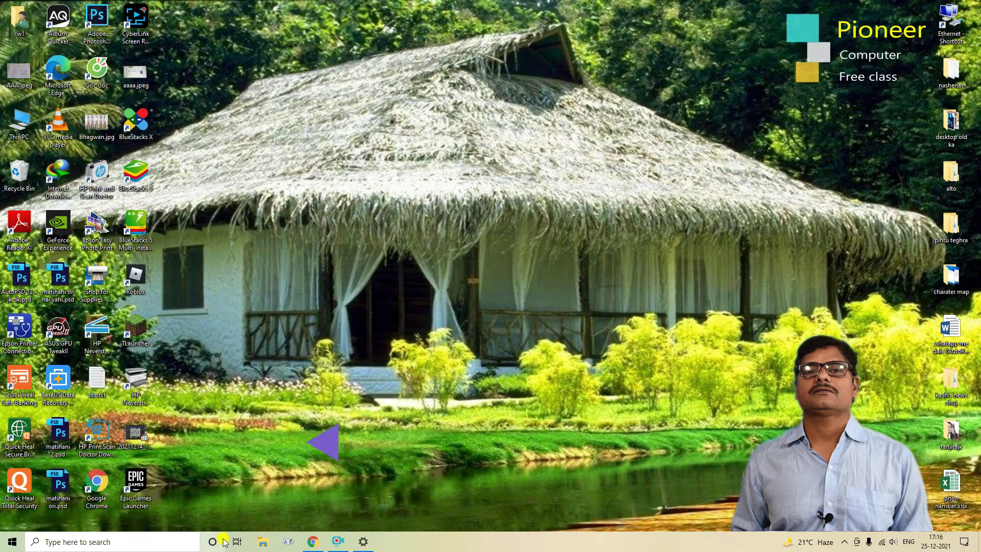
pyautogui.click(2, 541)
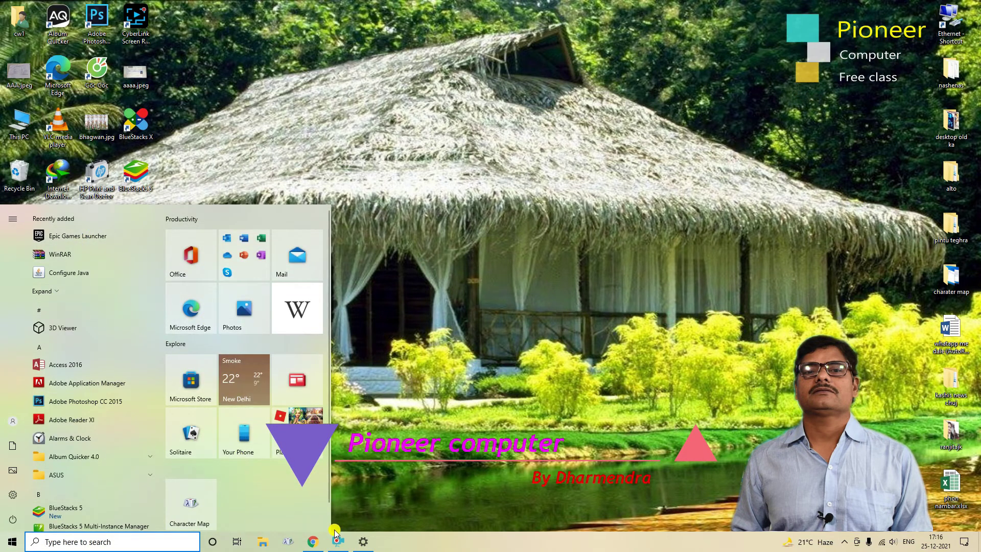
# Return to the Colors page, set the color mode to Dark, and view its effect on the Start menu.
pyautogui.click(372, 542)
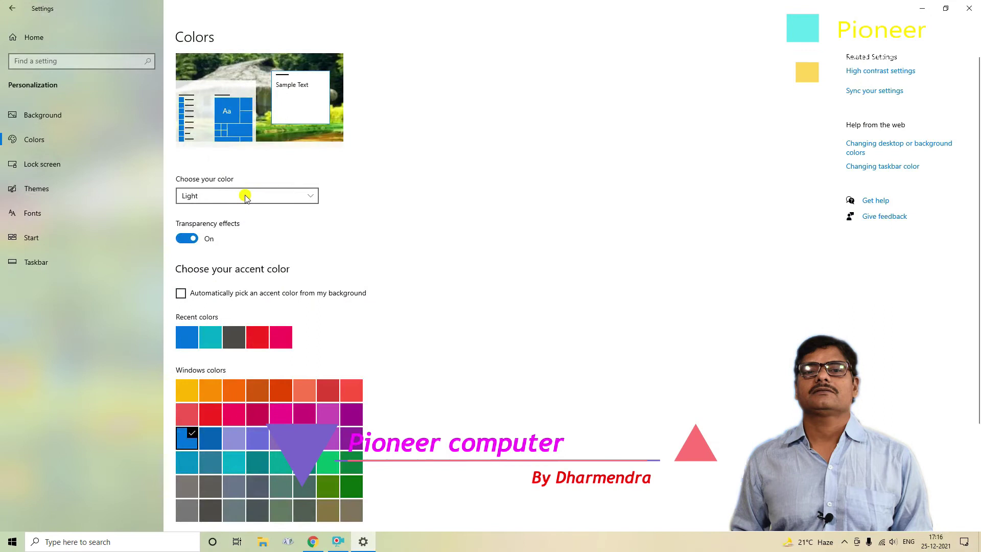
pyautogui.click(245, 198)
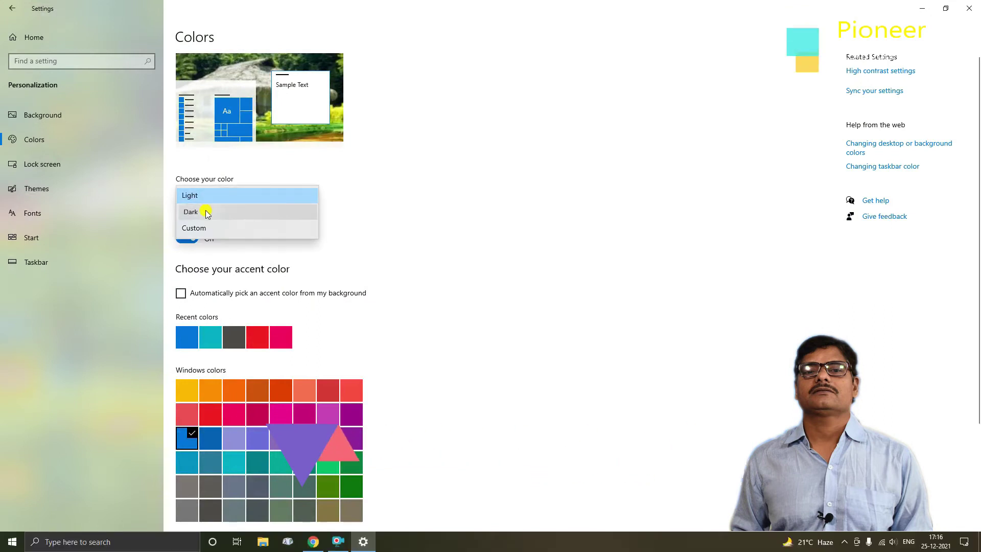
pyautogui.press('Down')
pyautogui.press('Return')
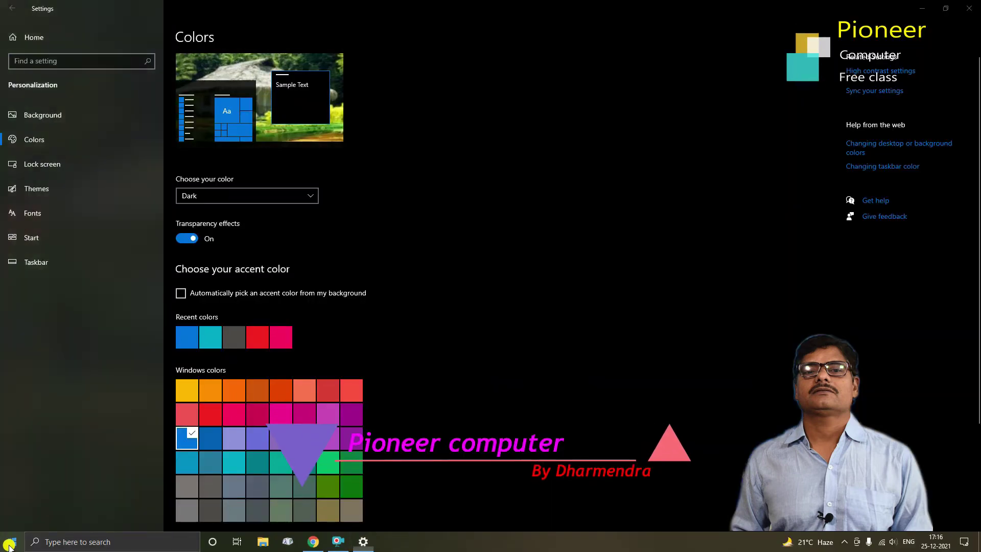
pyautogui.press('super')
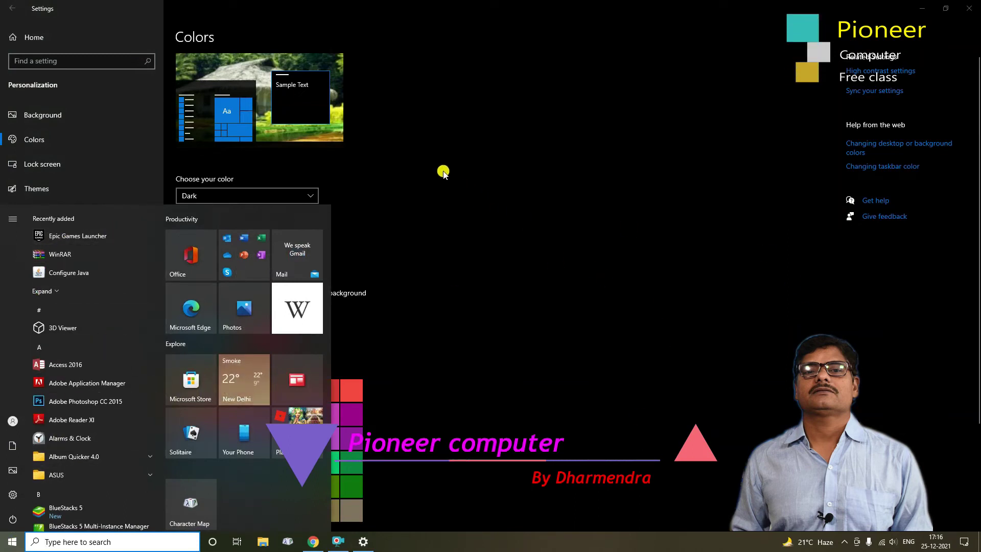
# Set the color mode to Custom with the default Windows mode on Light, and view its effect on the Start menu.
pyautogui.click(426, 477)
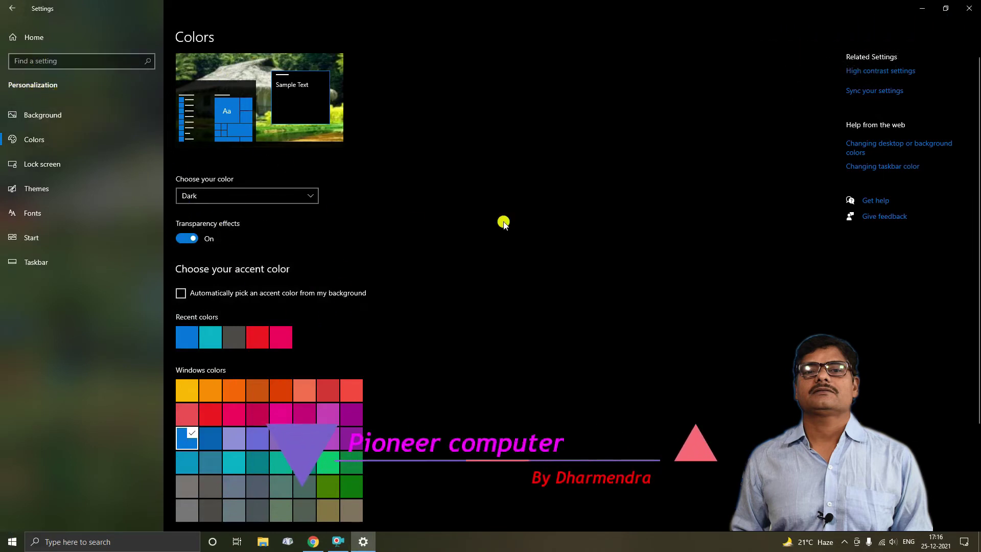
pyautogui.click(310, 196)
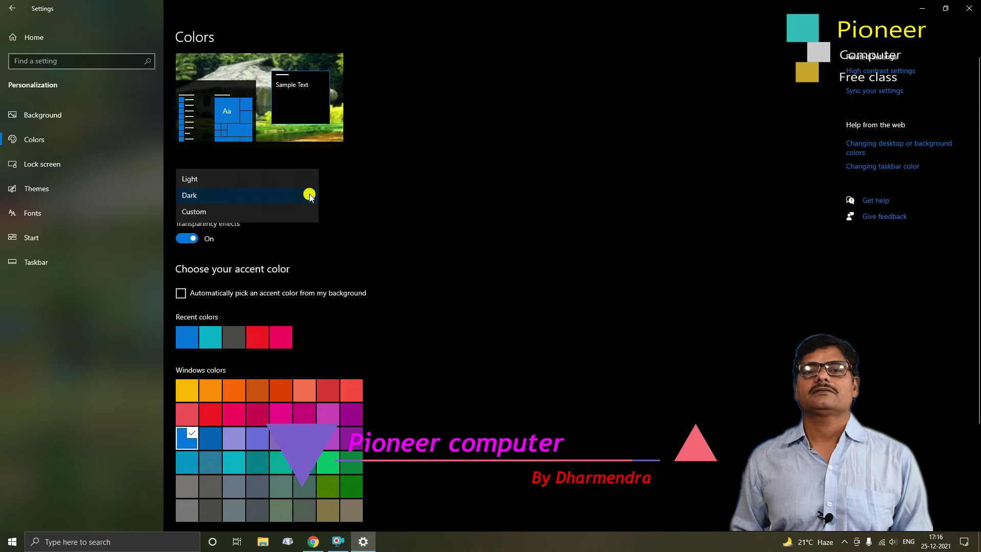
pyautogui.click(201, 210)
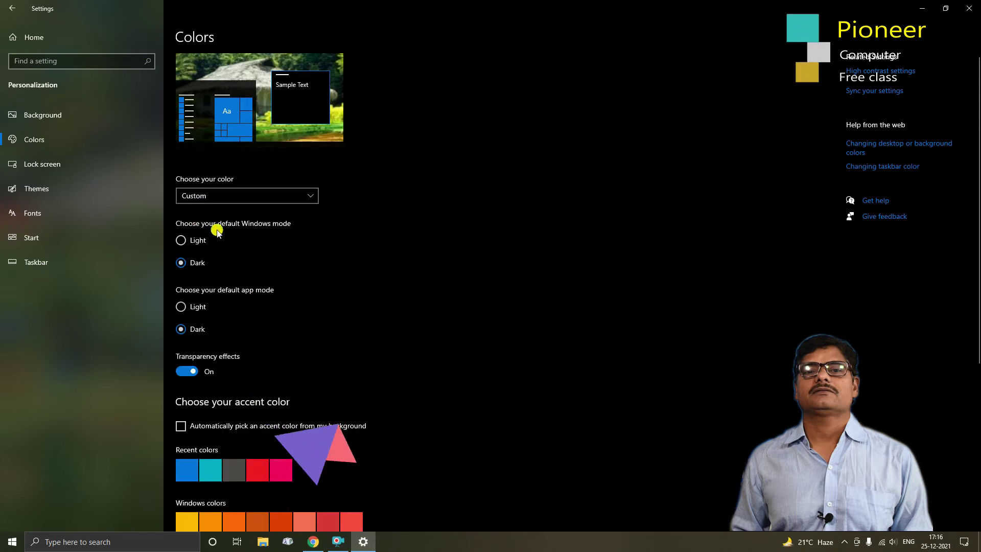
pyautogui.click(182, 240)
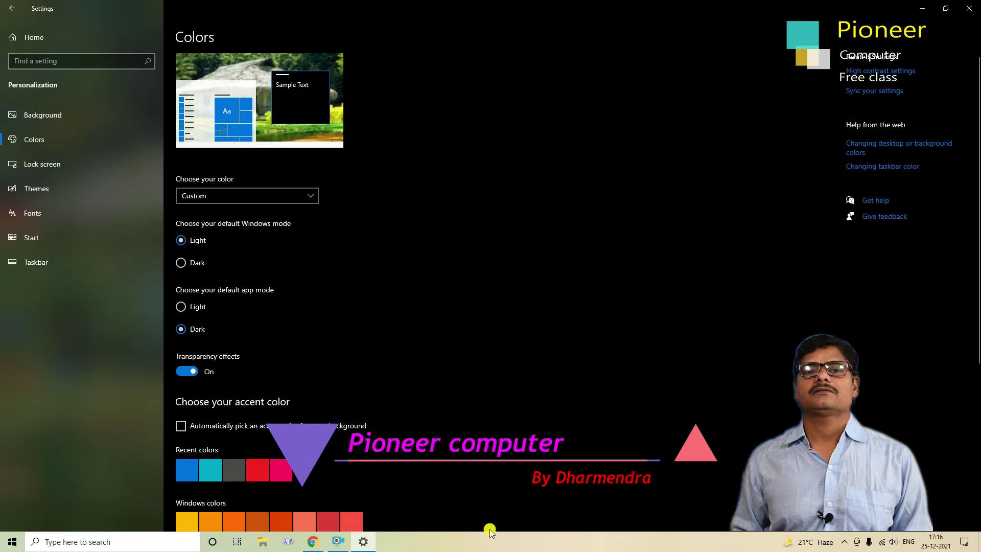
pyautogui.click(12, 541)
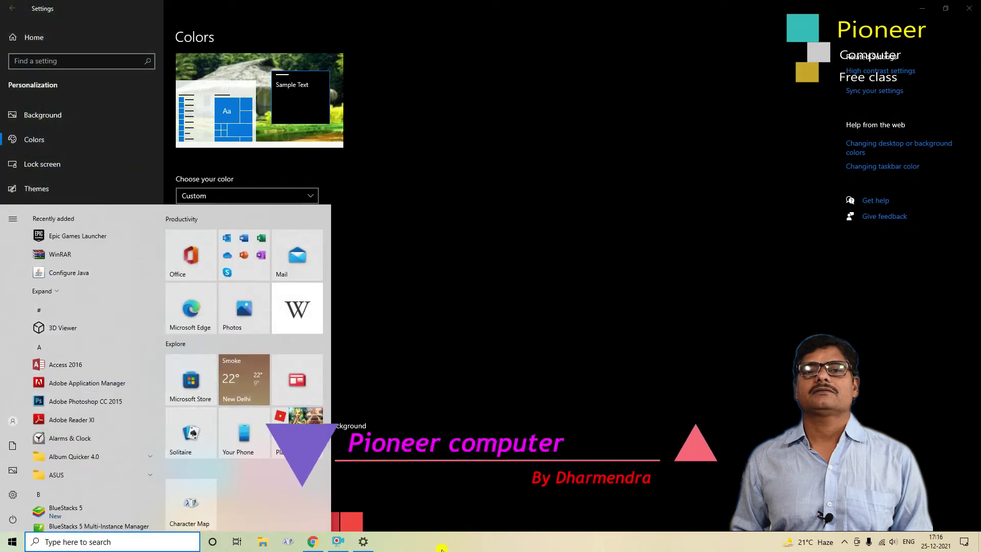
pyautogui.click(404, 232)
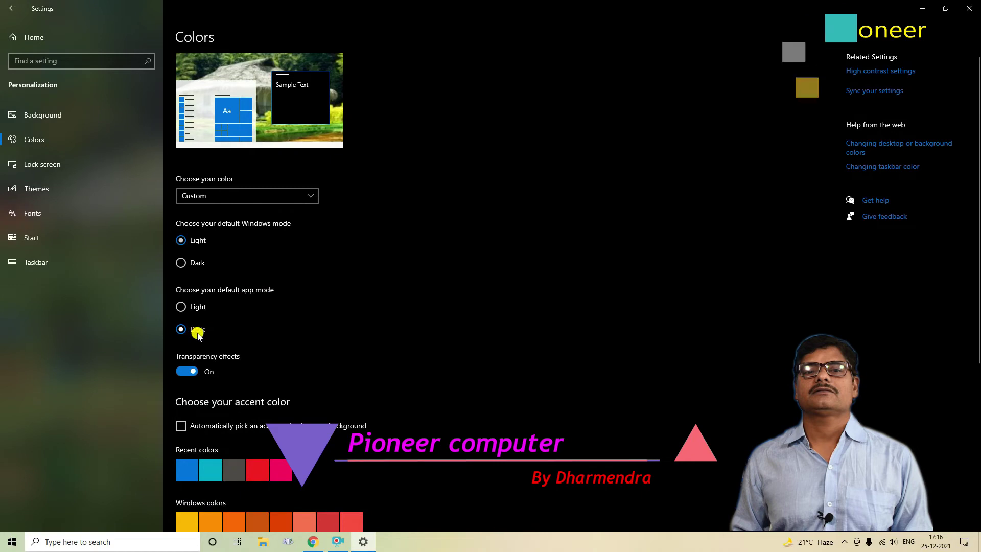
# Set the default Windows mode to Dark and the default app mode to Light, and check the Start menu and the desktop.
pyautogui.click(182, 263)
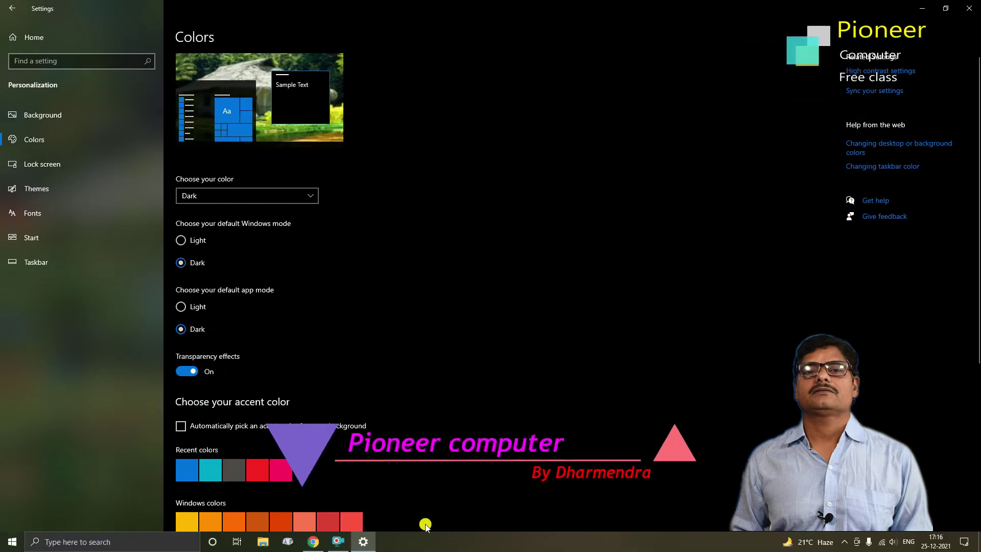
pyautogui.click(181, 307)
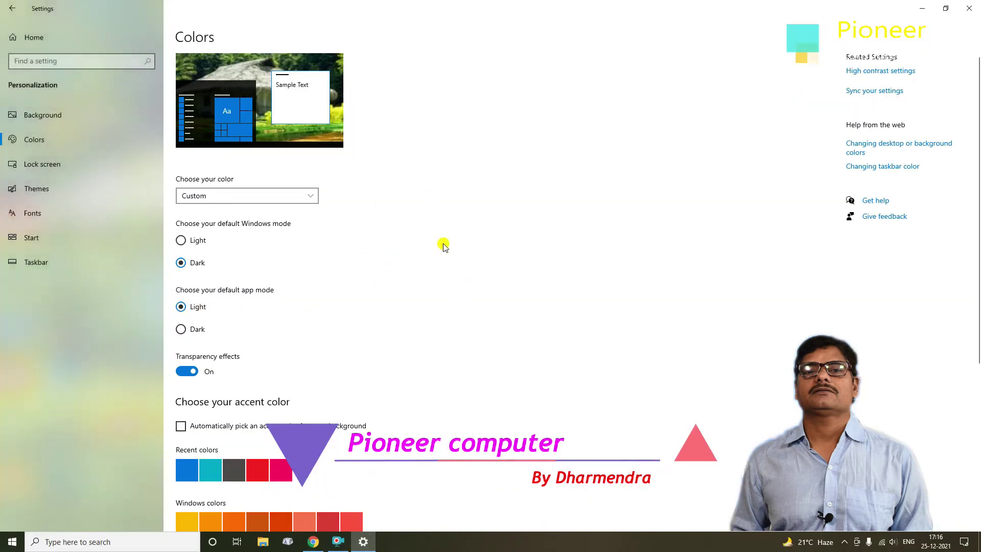
pyautogui.click(12, 542)
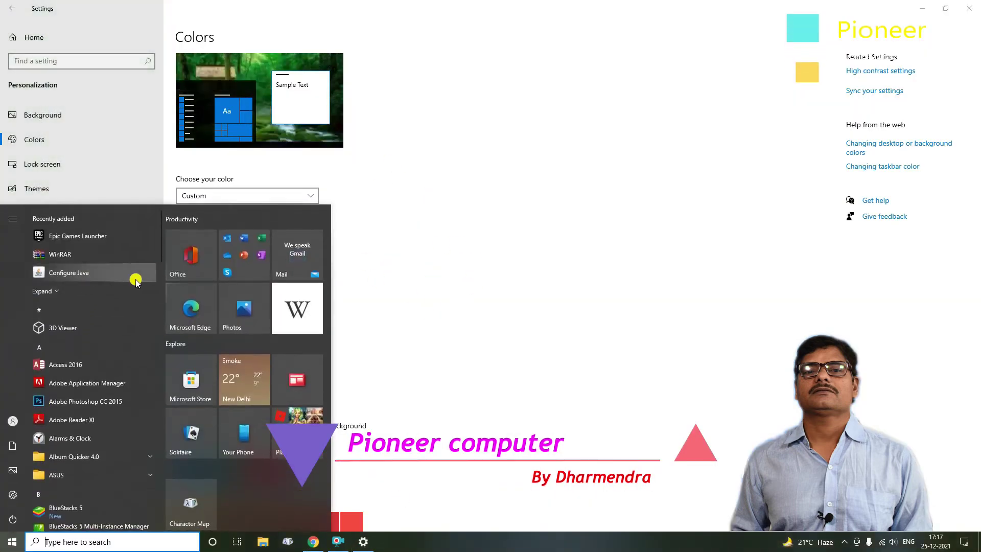
pyautogui.click(361, 543)
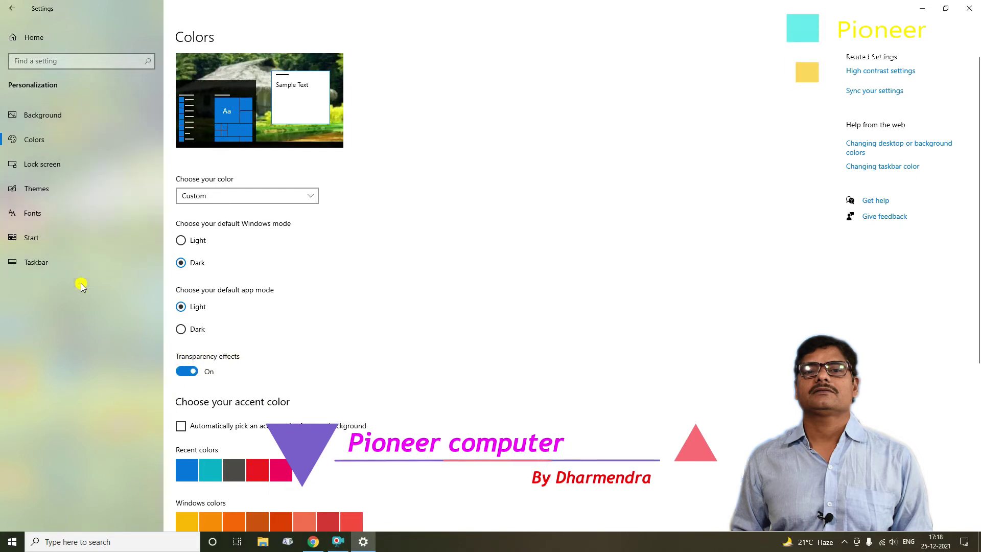
pyautogui.click(923, 9)
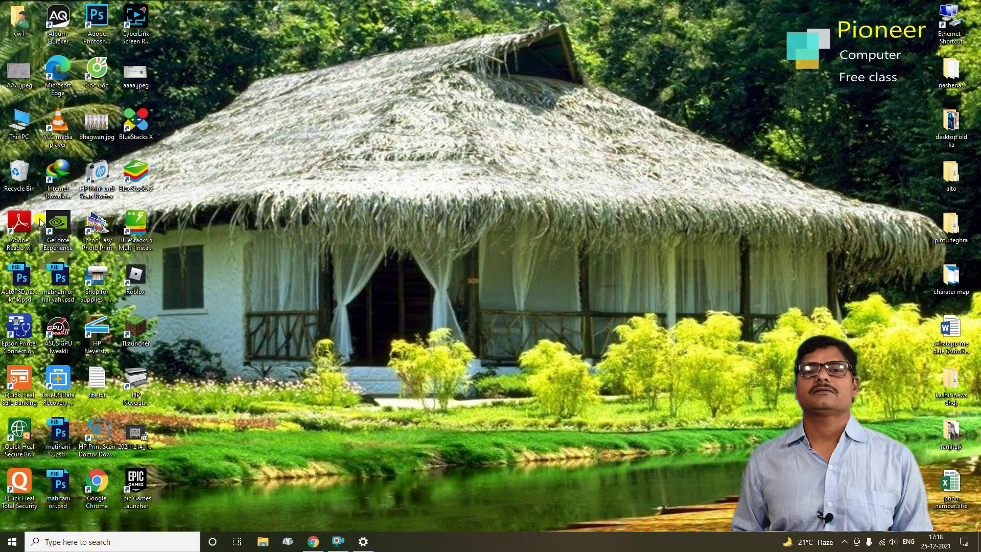
pyautogui.click(365, 542)
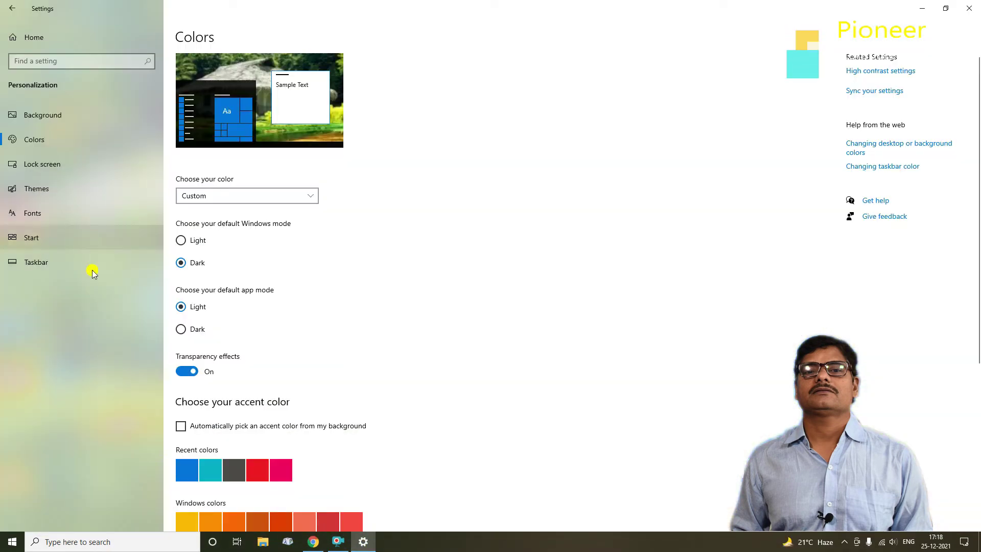
# Switch transparency effects off and on repeatedly, check the desktop while they are off, and leave them on.
pyautogui.click(190, 374)
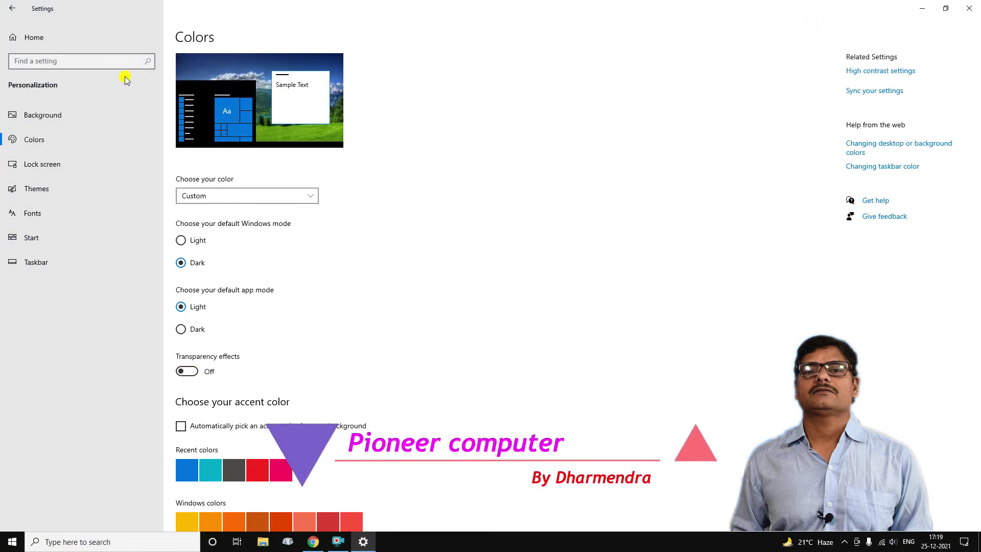
pyautogui.click(919, 10)
pyautogui.click(363, 545)
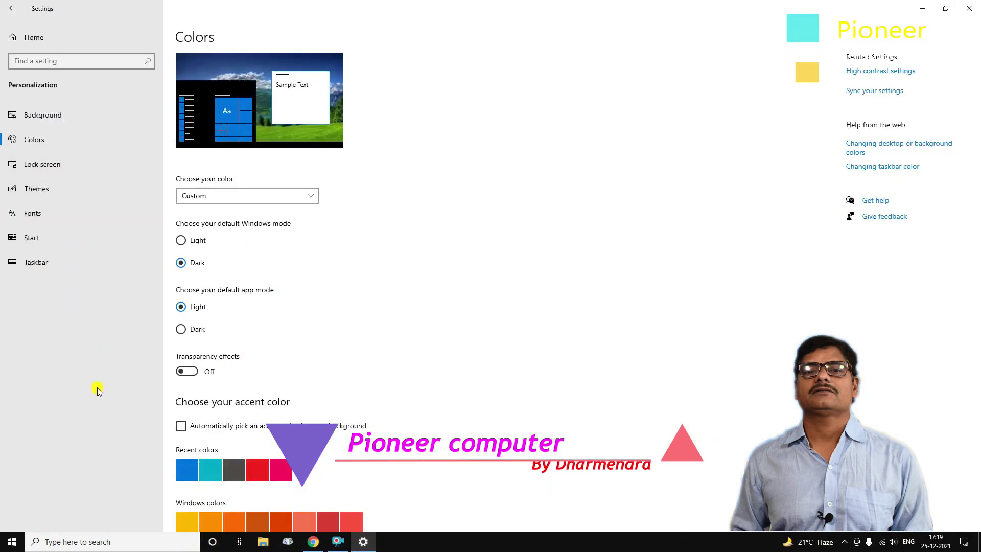
pyautogui.click(188, 372)
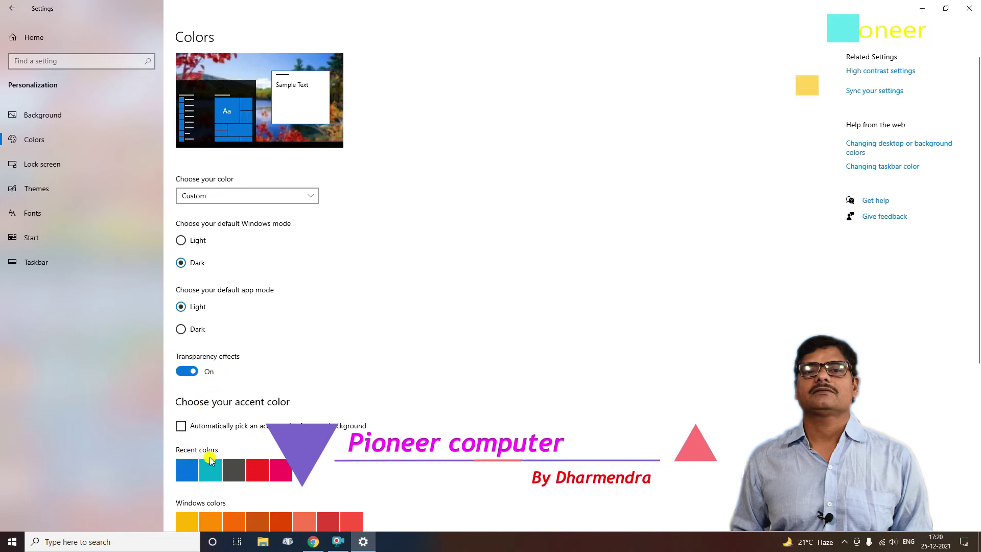
pyautogui.click(191, 375)
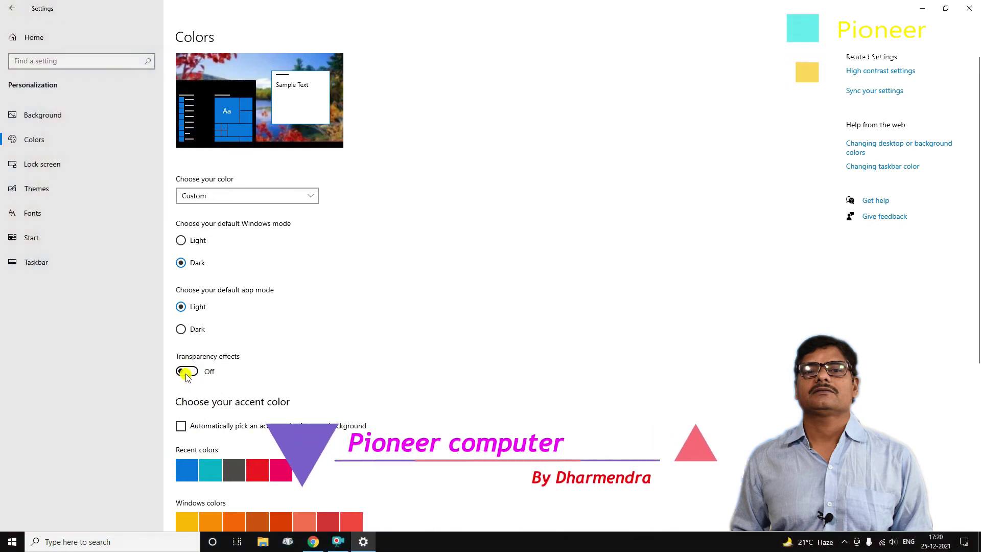
pyautogui.click(186, 373)
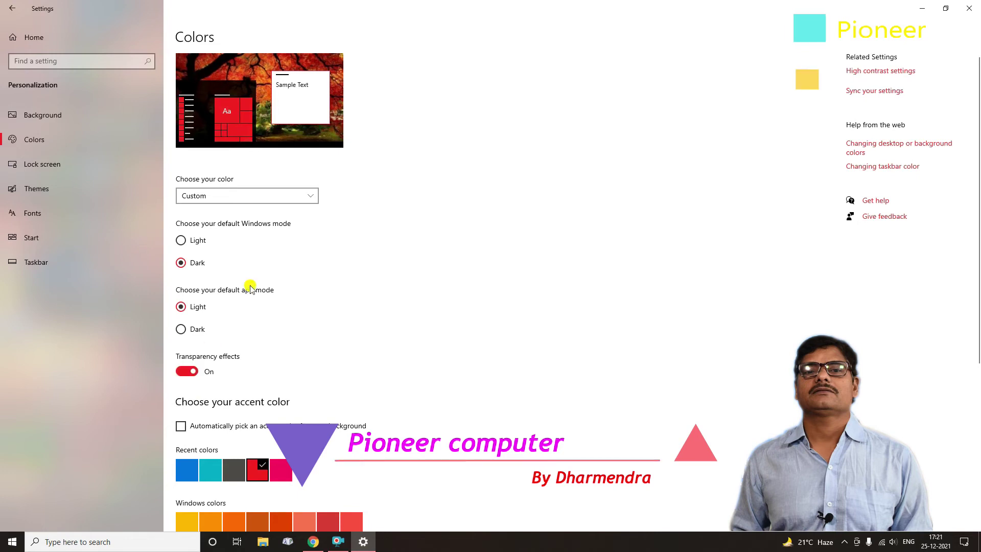
# Compare the Start menu's appearance under the red and the blue accent colors.
pyautogui.click(13, 542)
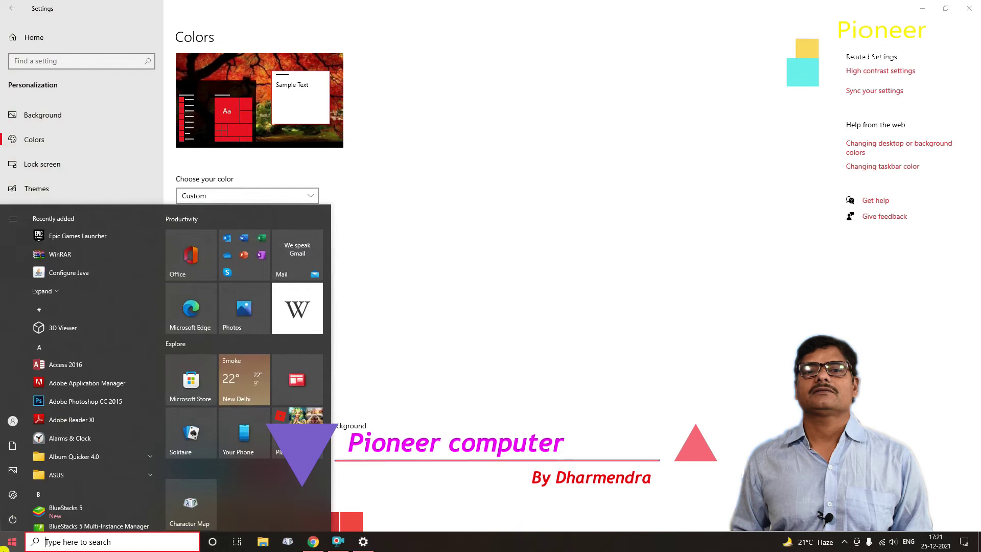
pyautogui.click(4, 548)
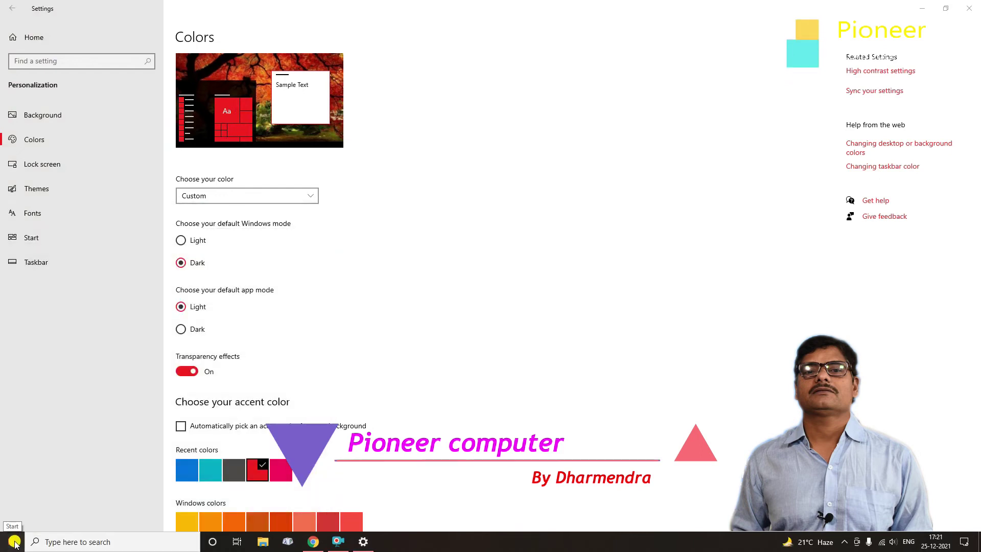
pyautogui.click(15, 545)
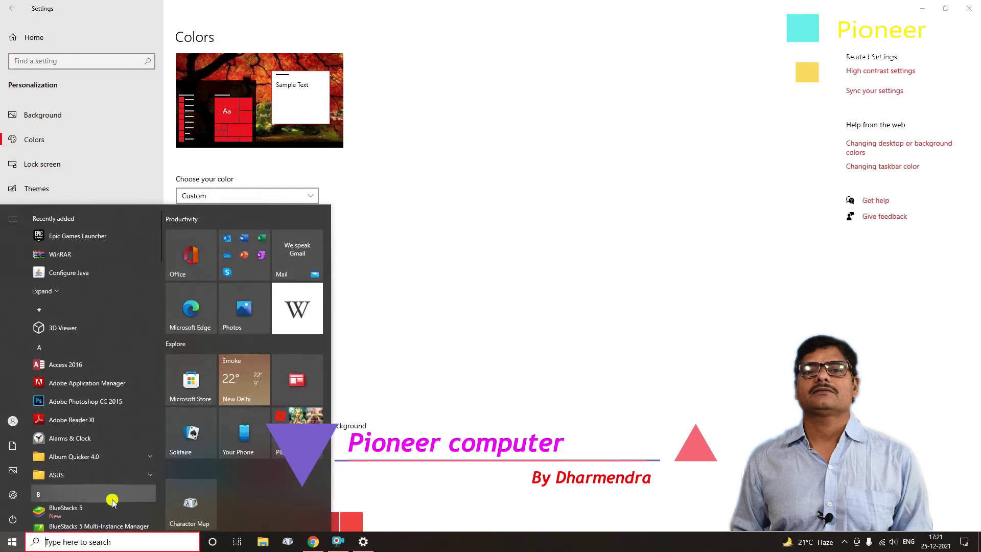
pyautogui.click(15, 541)
pyautogui.scroll(-8, 281, 270)
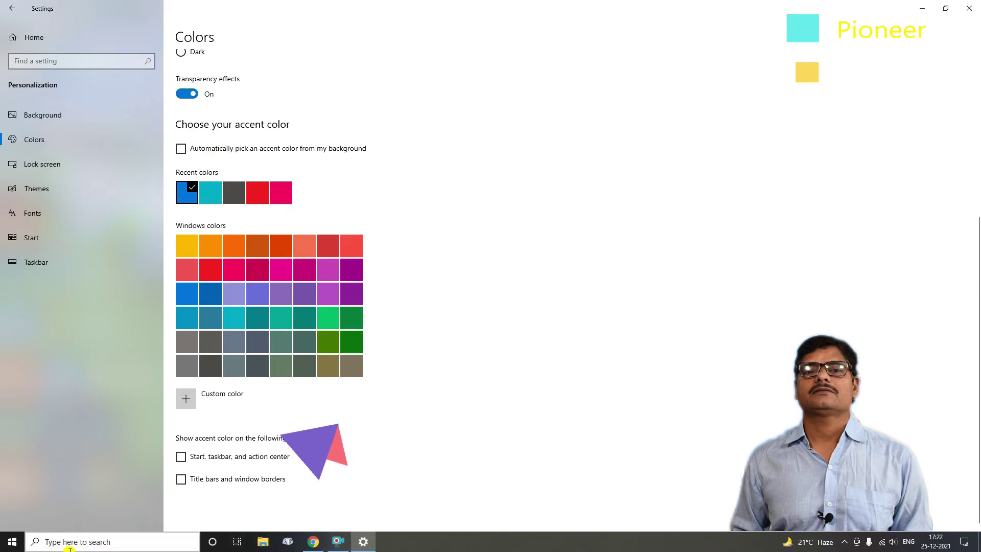
pyautogui.click(14, 545)
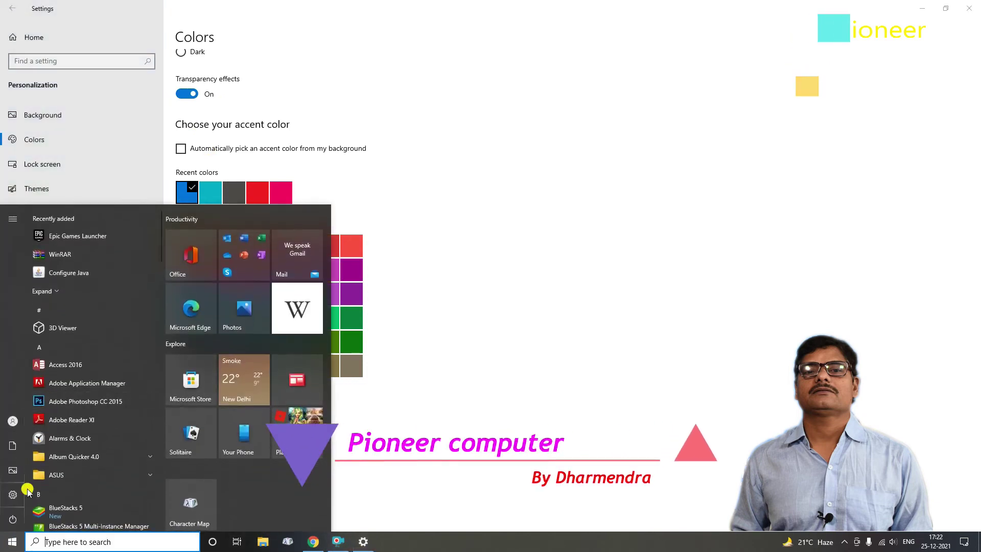
pyautogui.click(11, 545)
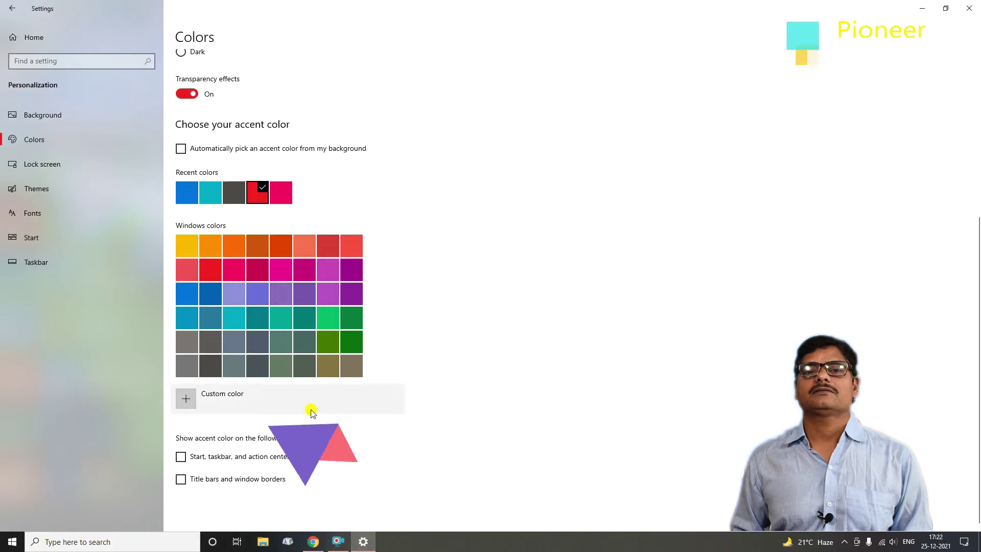
# Show the red accent color on title bars and window borders, and open Notepad beside the settings to check its title bar.
pyautogui.scroll(5, 292, 216)
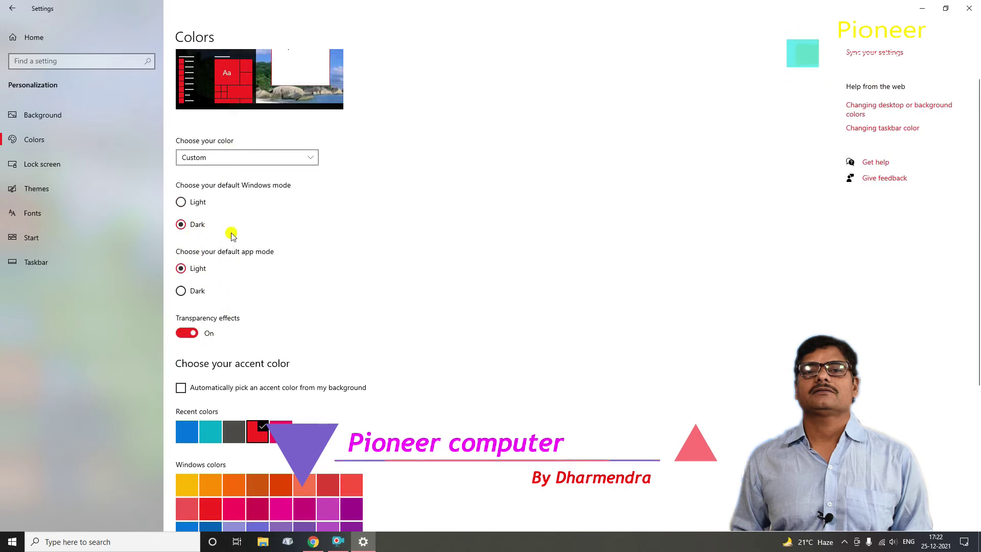
pyautogui.scroll(-5, 196, 262)
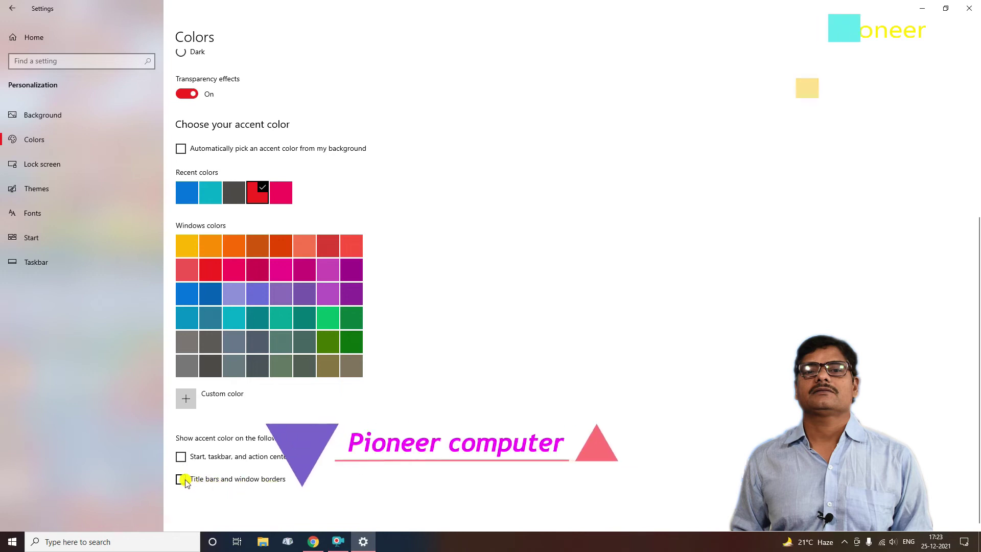
pyautogui.click(109, 542)
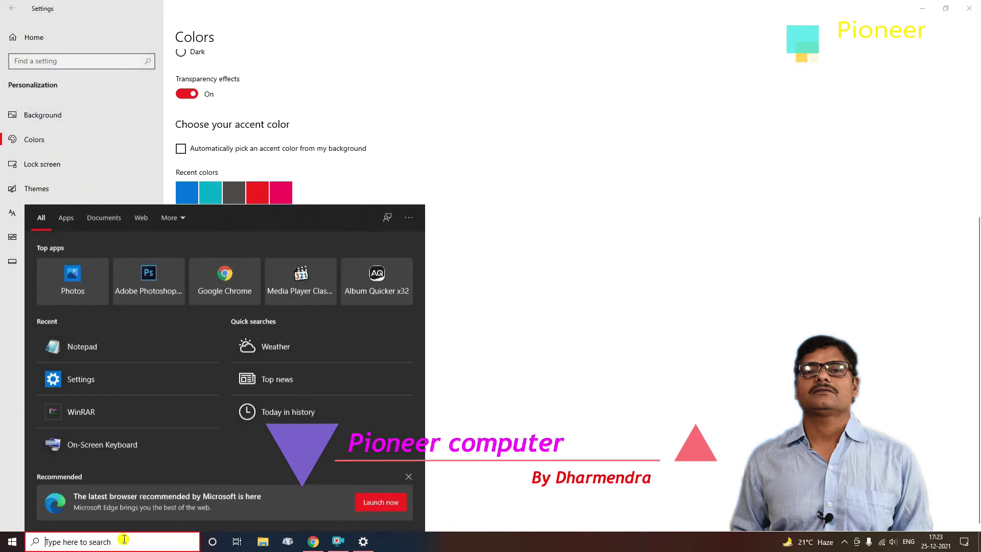
pyautogui.click(66, 346)
pyautogui.moveTo(163, 174); pyautogui.dragTo(530, 109)
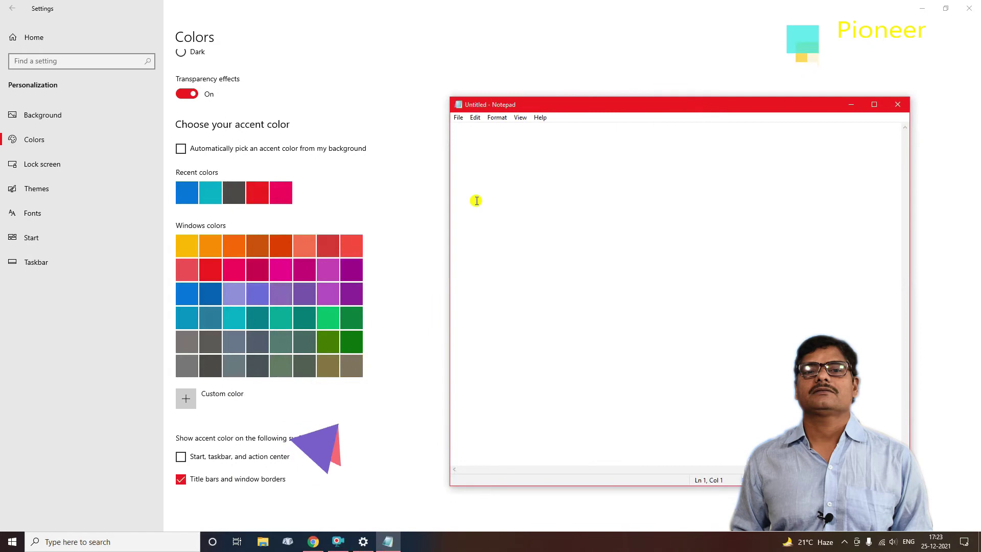
# Compare Notepad's title bar under the blue and the red accent colors, leaving red selected and title bar coloring enabled.
pyautogui.click(185, 297)
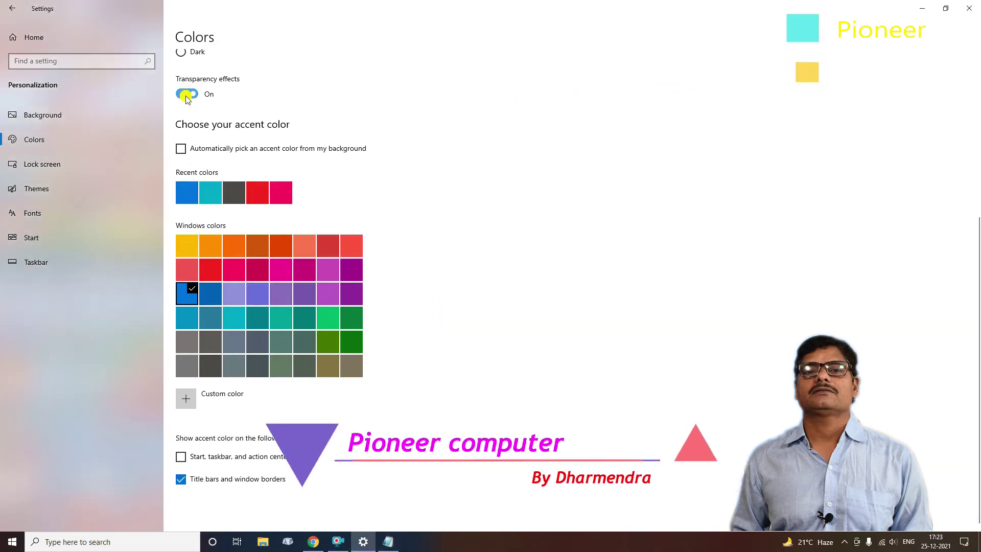
pyautogui.click(180, 479)
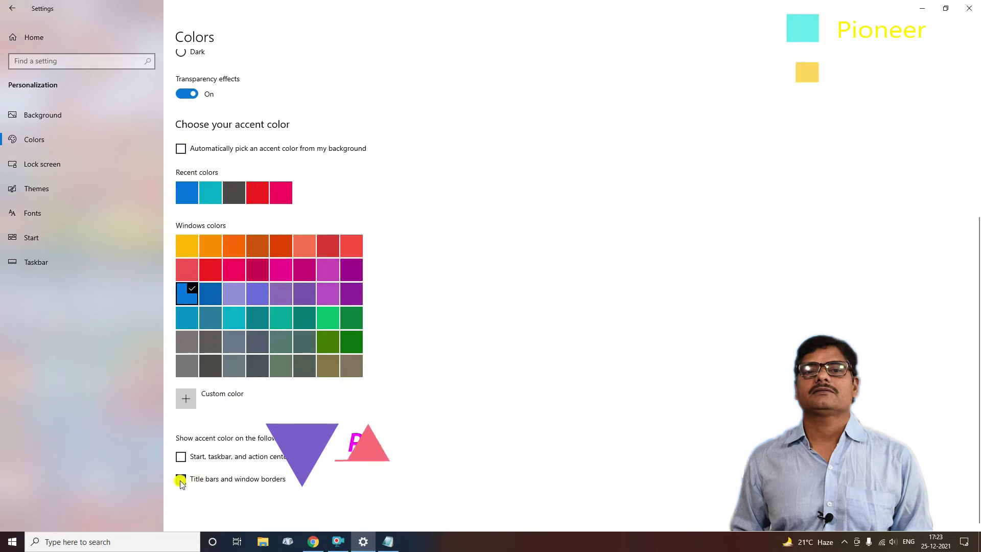
pyautogui.click(386, 542)
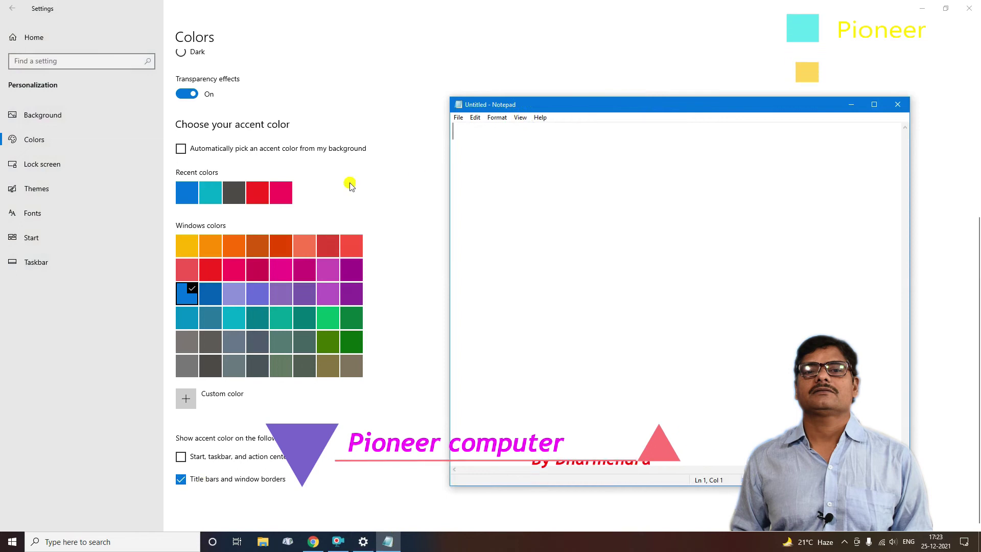
pyautogui.click(263, 193)
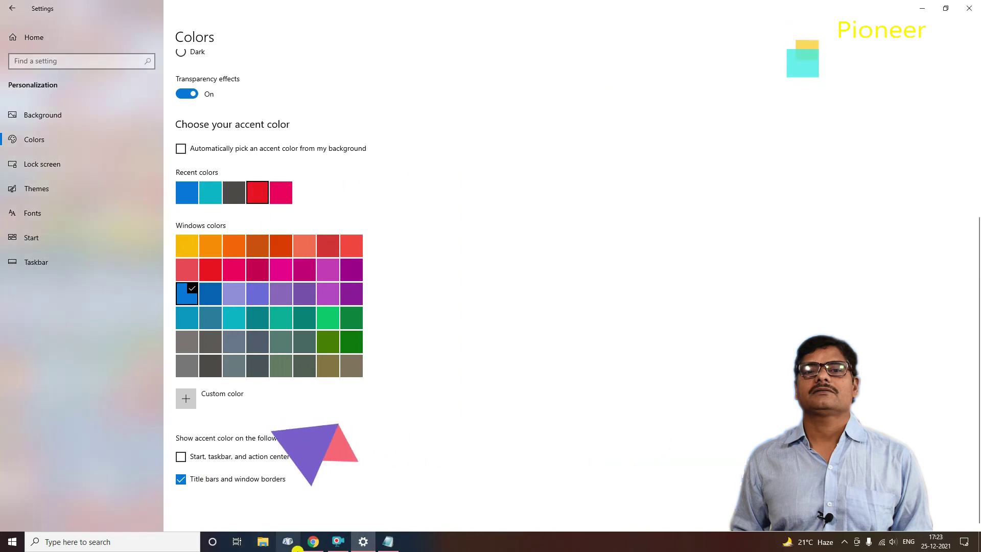
pyautogui.click(388, 542)
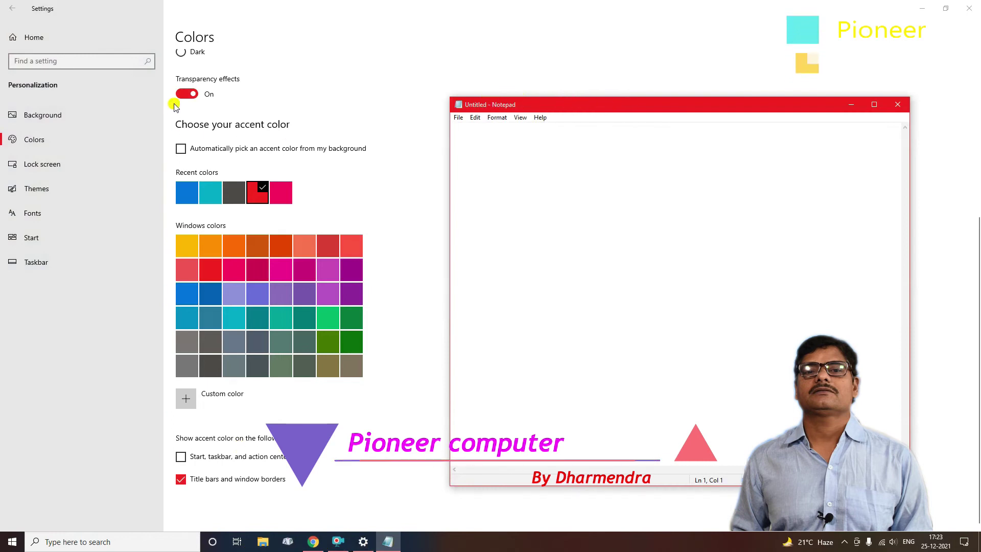
# Show the accent color on Start, taskbar, and action center, and view its effect on the action center.
pyautogui.click(180, 465)
pyautogui.click(182, 456)
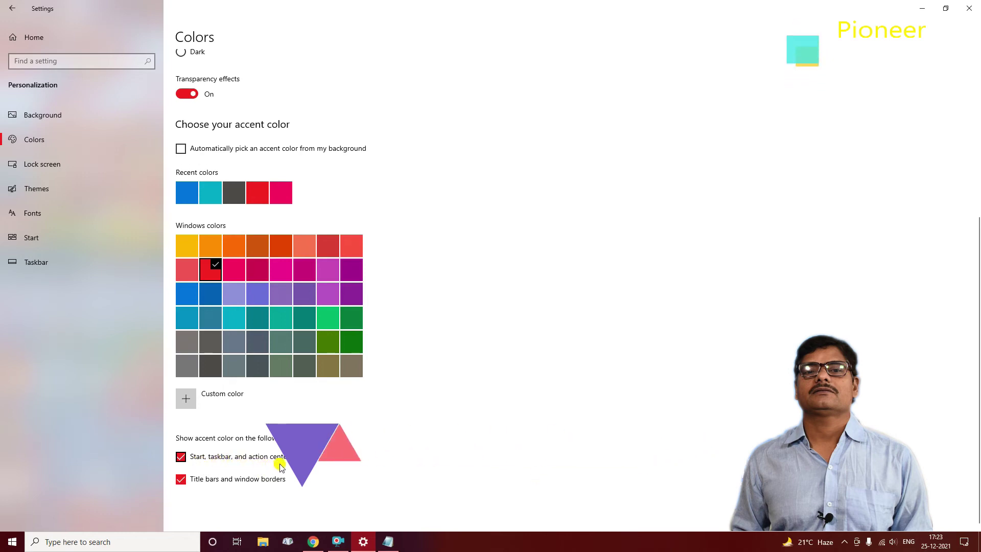
pyautogui.click(970, 546)
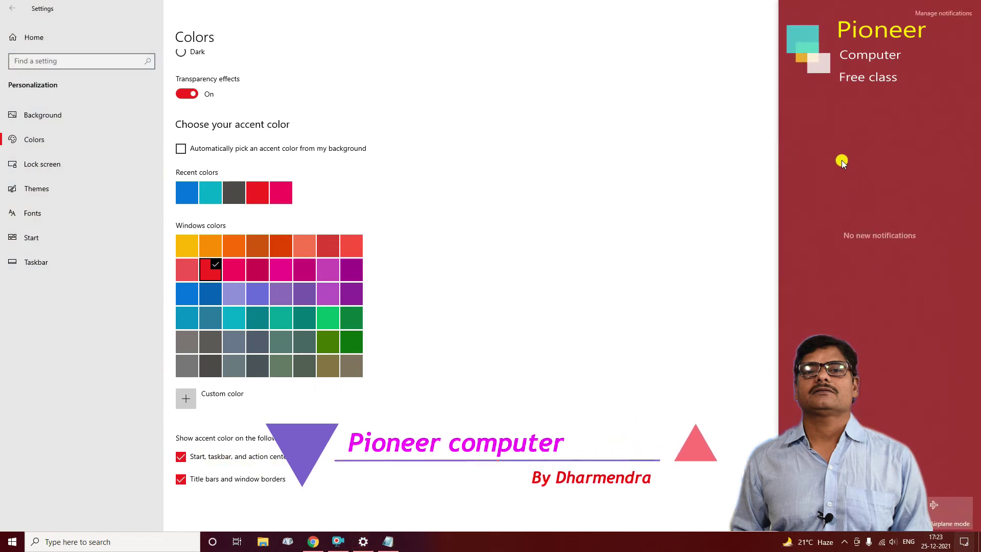
pyautogui.click(437, 546)
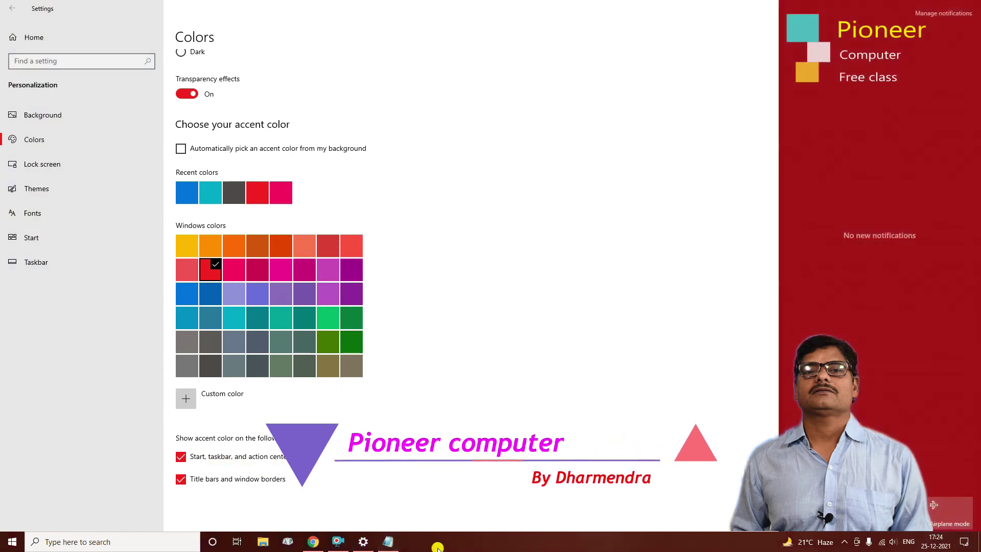
# Set the accent color to green in place of red and compare its effect on the Start menu and Notepad's title bar.
pyautogui.click(9, 543)
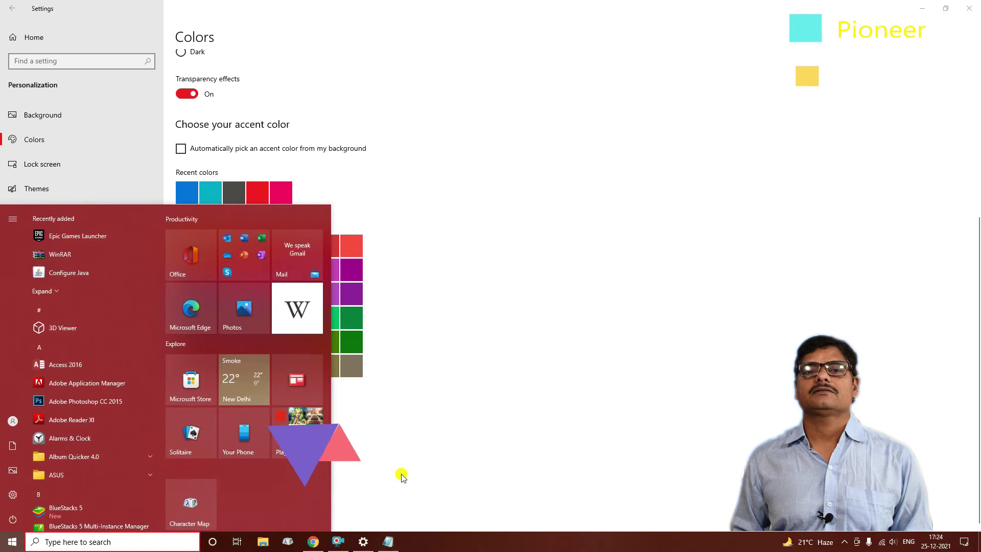
pyautogui.click(358, 343)
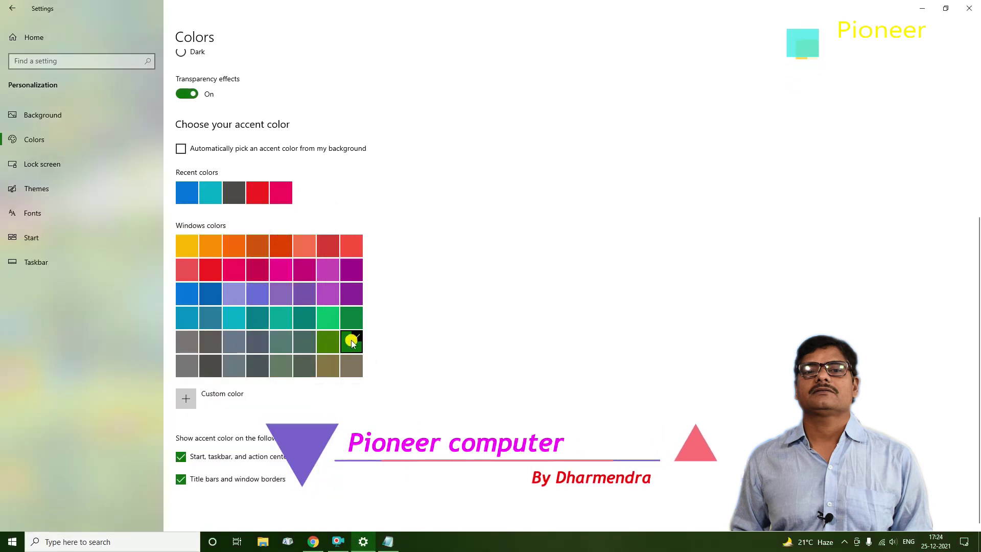
pyautogui.click(388, 542)
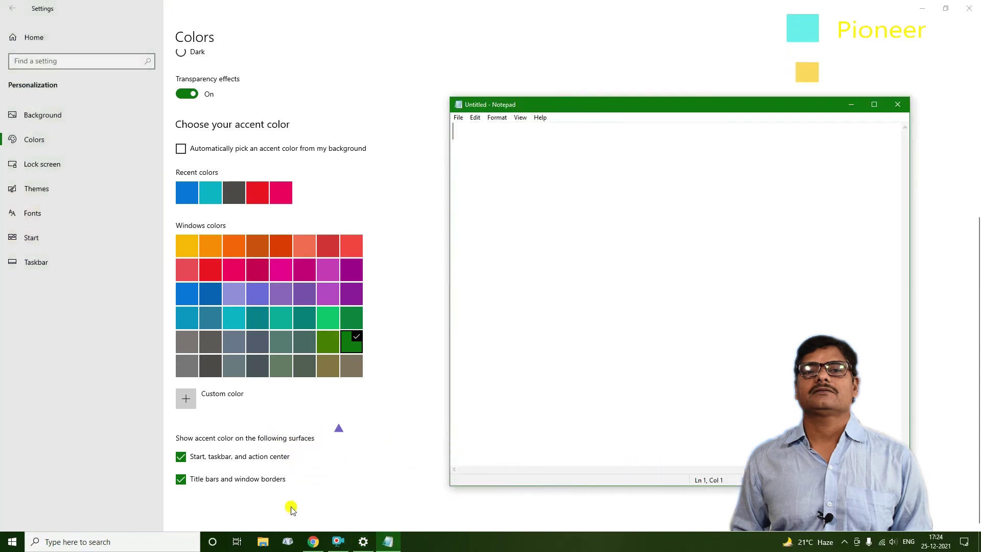
pyautogui.click(12, 542)
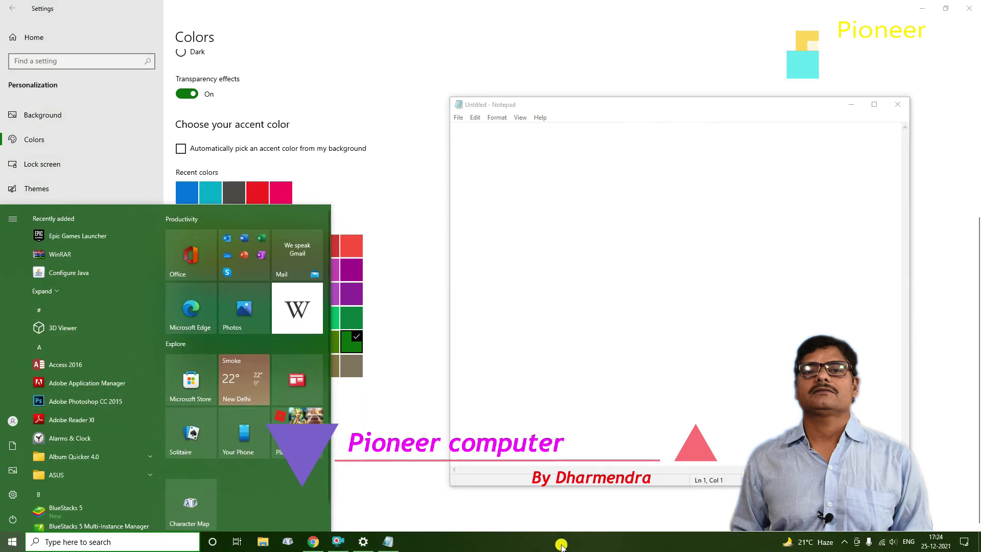
pyautogui.click(852, 105)
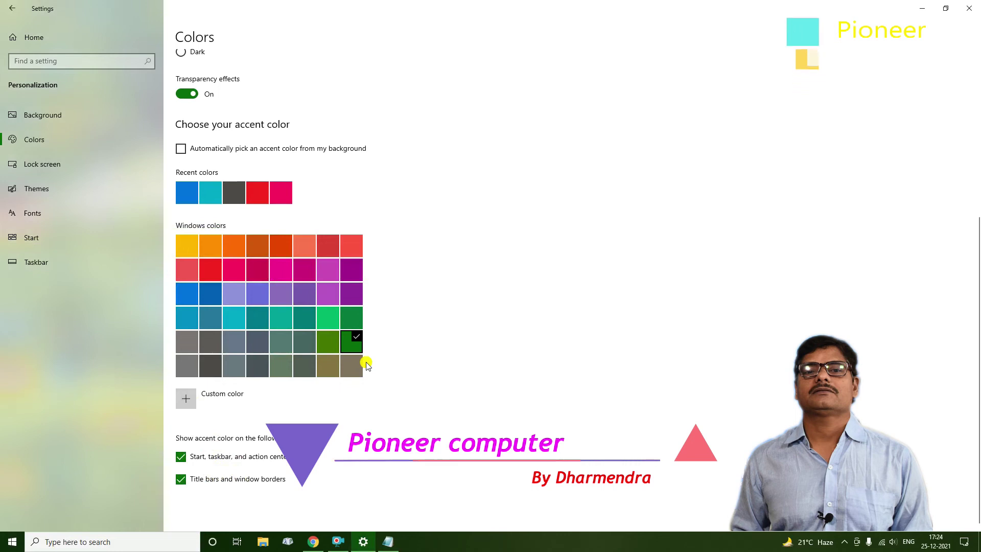
pyautogui.click(388, 542)
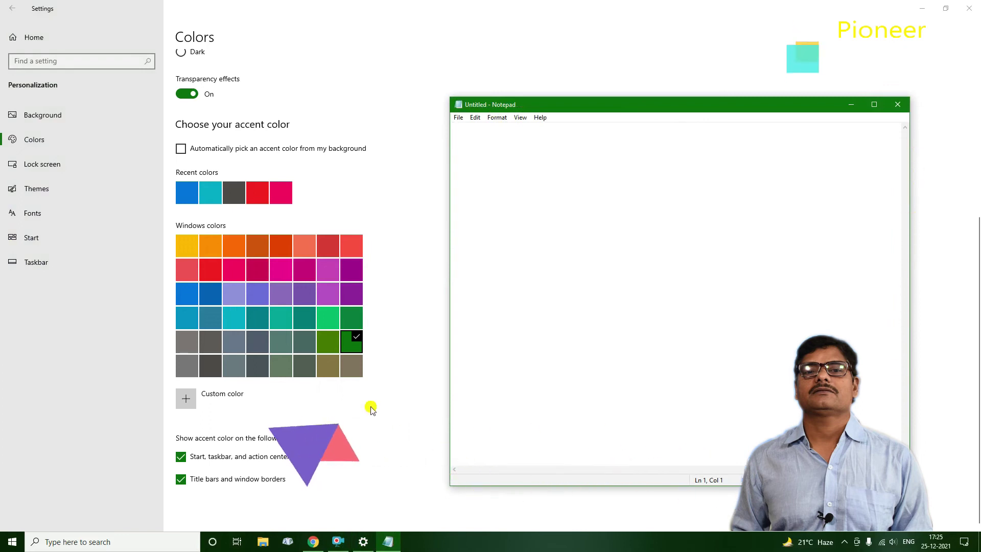
# Switch the accent color back to red and check Notepad's title bar.
pyautogui.click(210, 271)
pyautogui.click(209, 271)
pyautogui.click(388, 541)
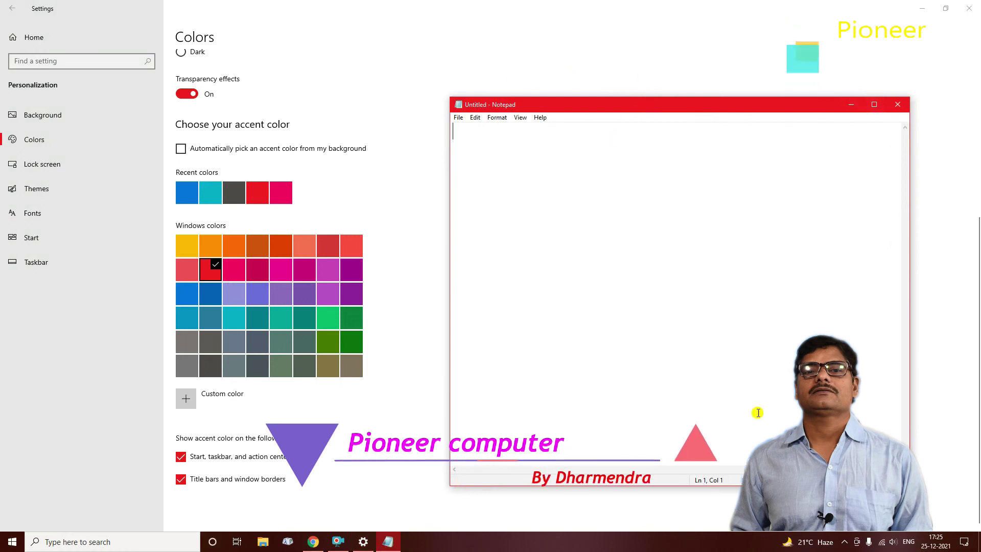
# Turn off the accent color for both Start, taskbar, and action center and title bars and window borders, and view the Start menu.
pyautogui.click(180, 480)
pyautogui.click(181, 456)
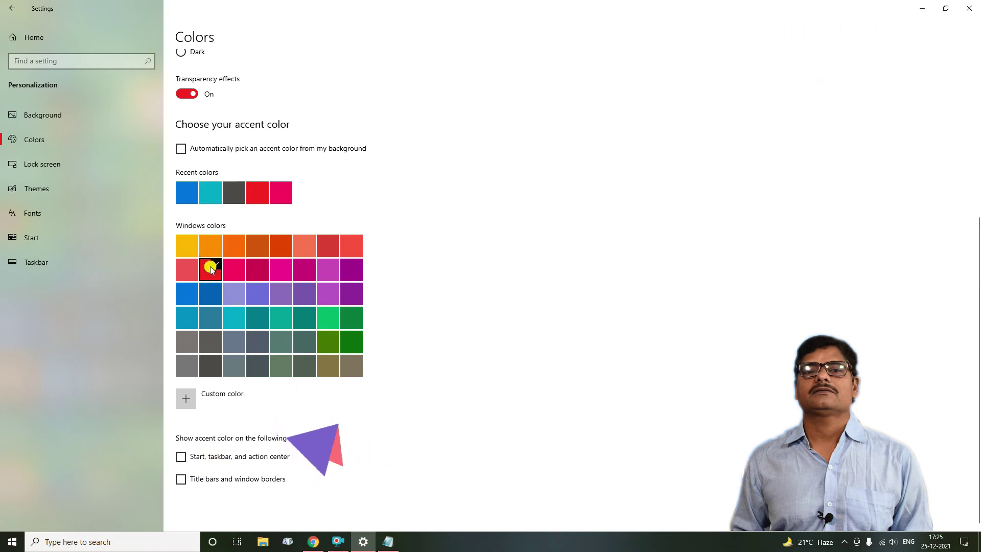
pyautogui.scroll(3, 193, 93)
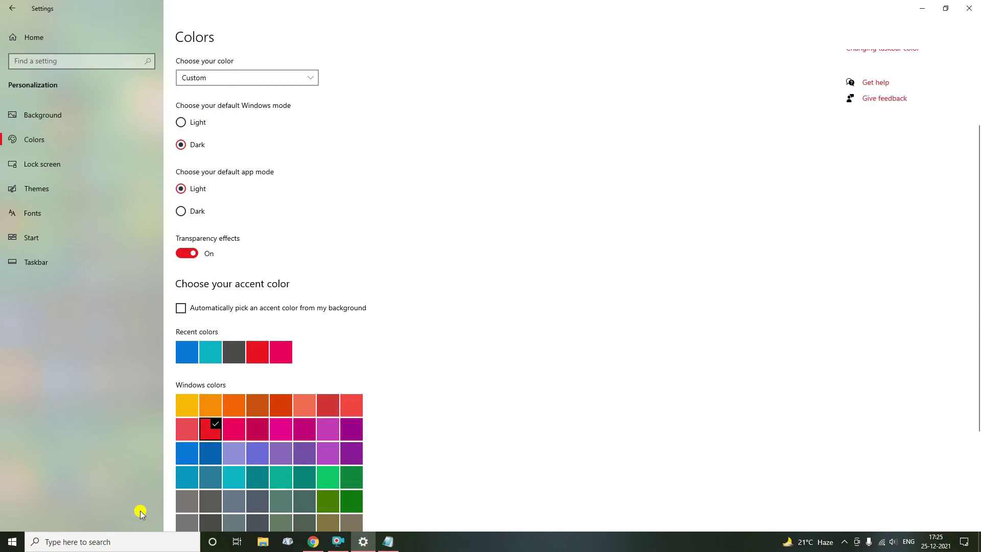
pyautogui.click(10, 545)
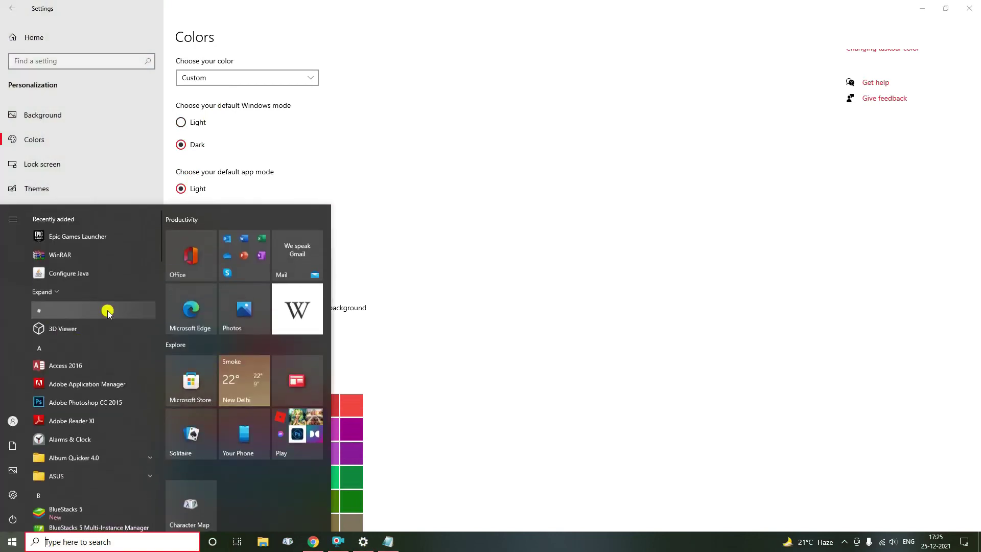
pyautogui.click(13, 544)
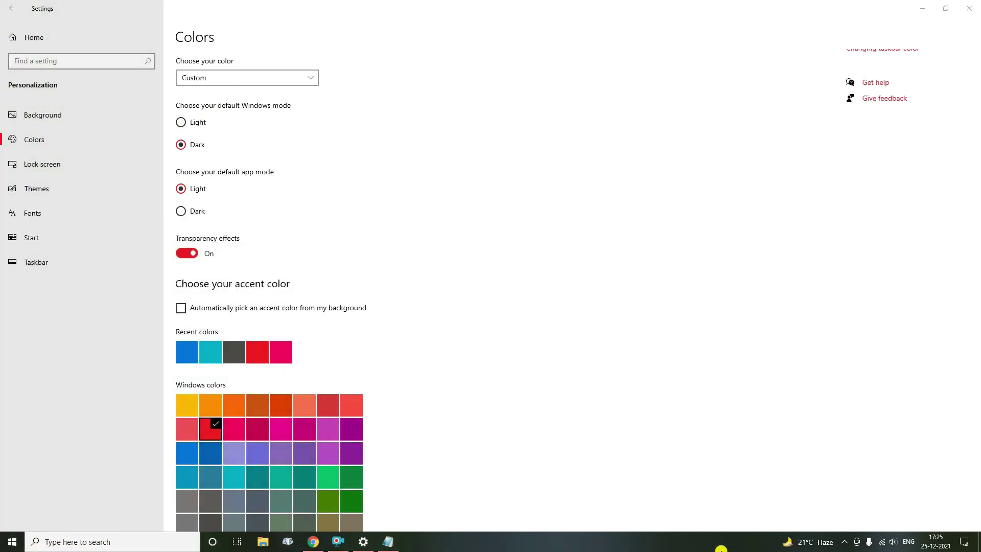
# Enable automatically picking an accent color from the background, and check the resulting color on the Start menu and Notepad's title bar.
pyautogui.scroll(-3, 475, 321)
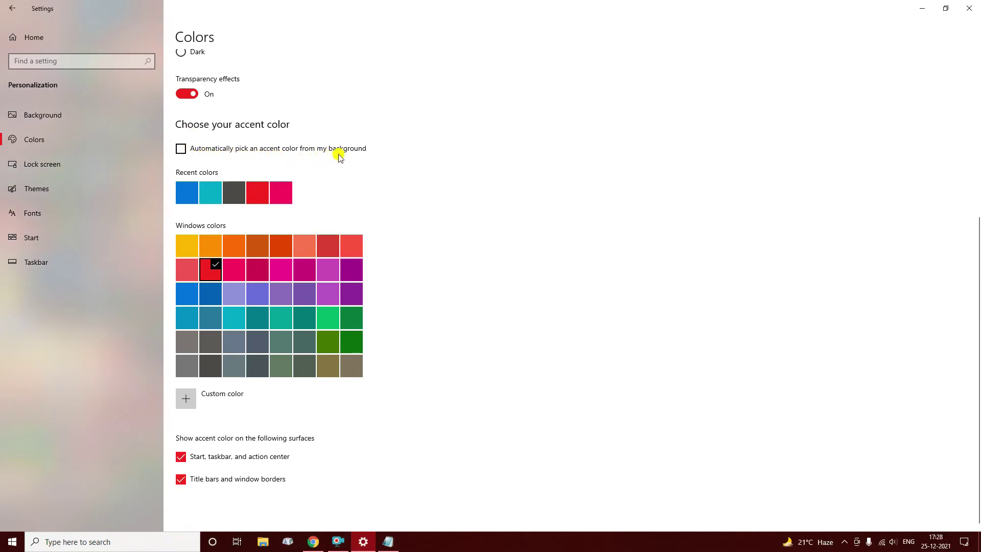
pyautogui.click(181, 149)
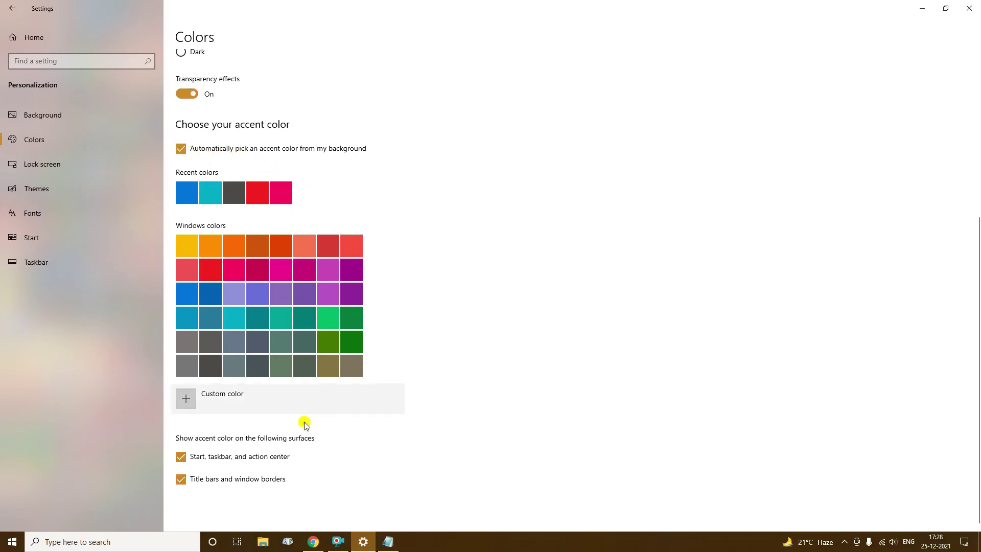
pyautogui.click(182, 482)
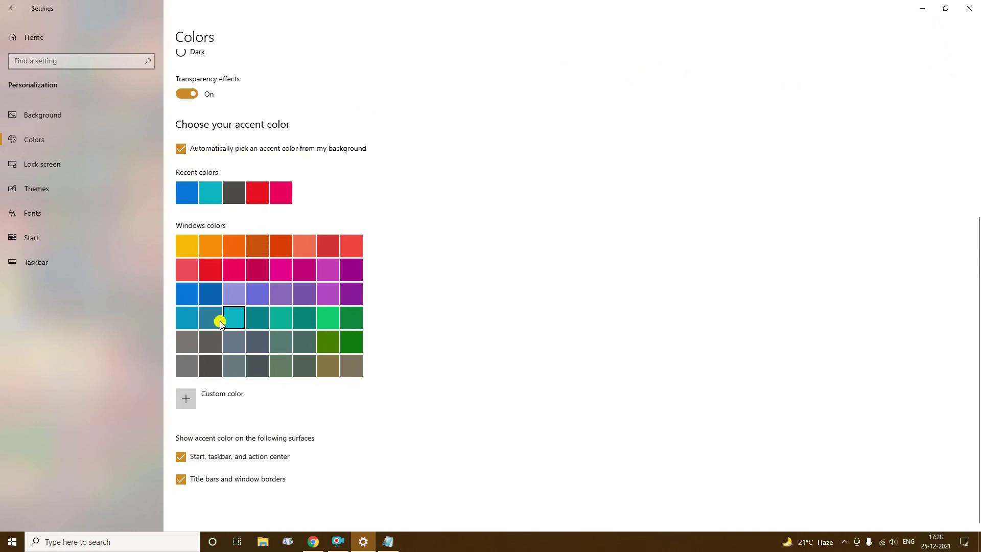
pyautogui.click(11, 545)
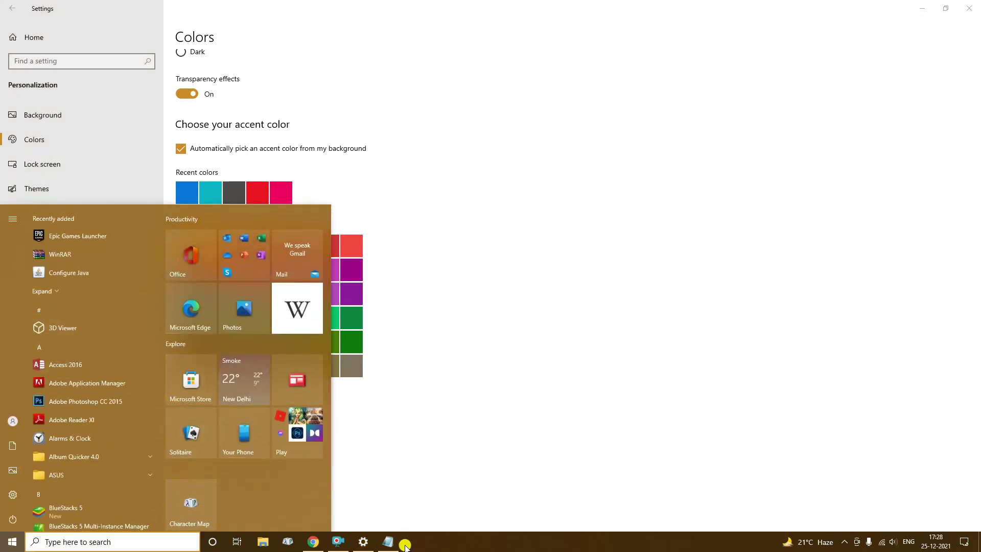
pyautogui.click(389, 541)
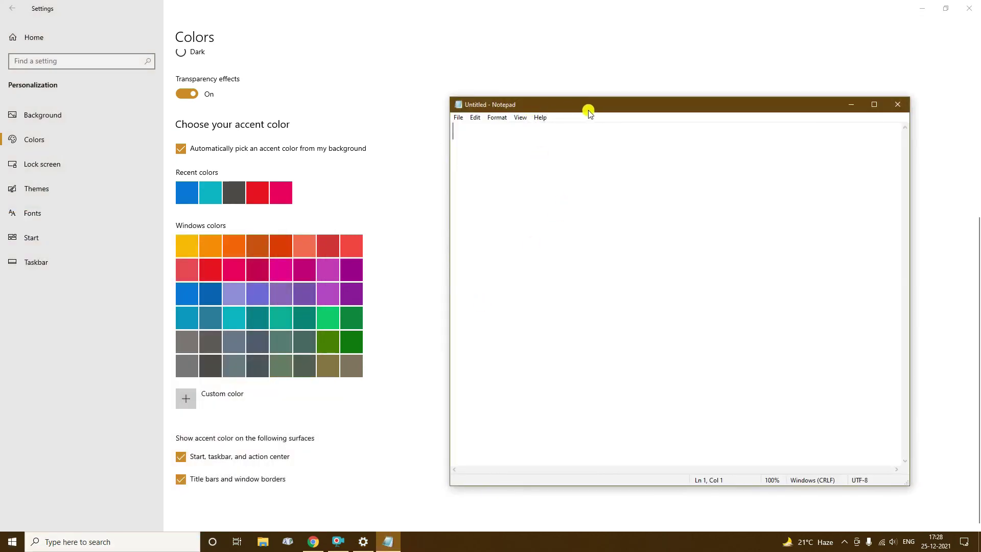
pyautogui.click(428, 203)
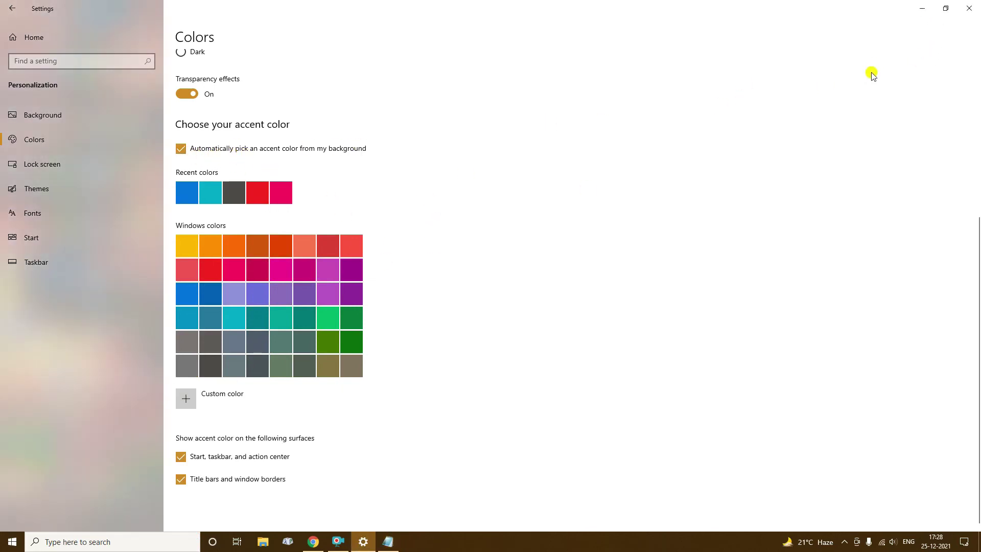
# Minimize the Settings window and examine the automatic accent color on the Start menu and Notepad's title bar against the desktop background.
pyautogui.click(922, 8)
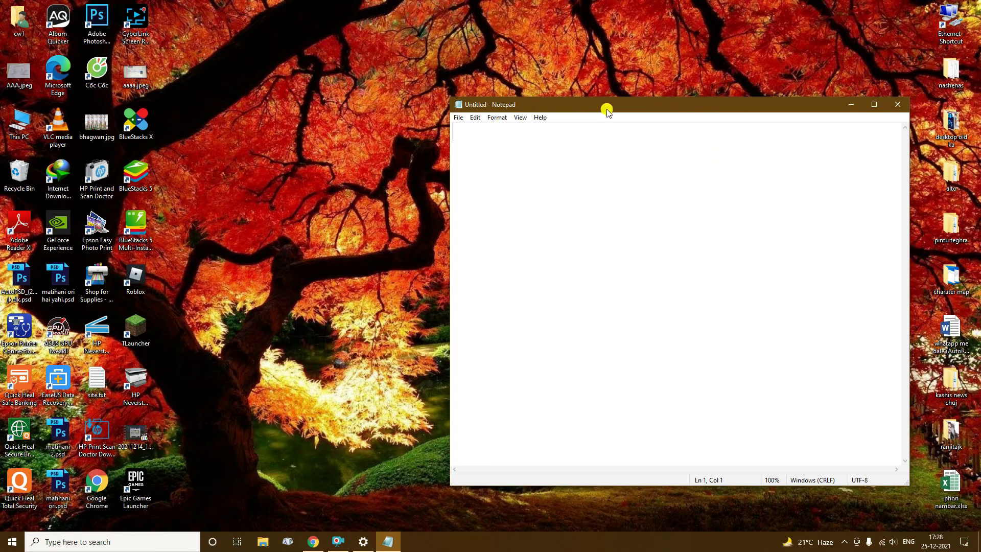
pyautogui.click(13, 542)
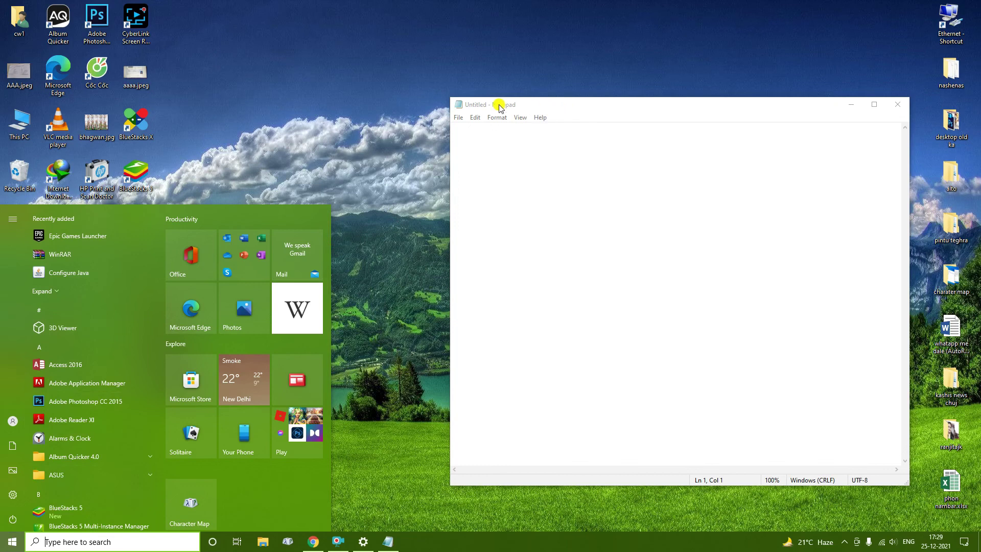
pyautogui.click(560, 106)
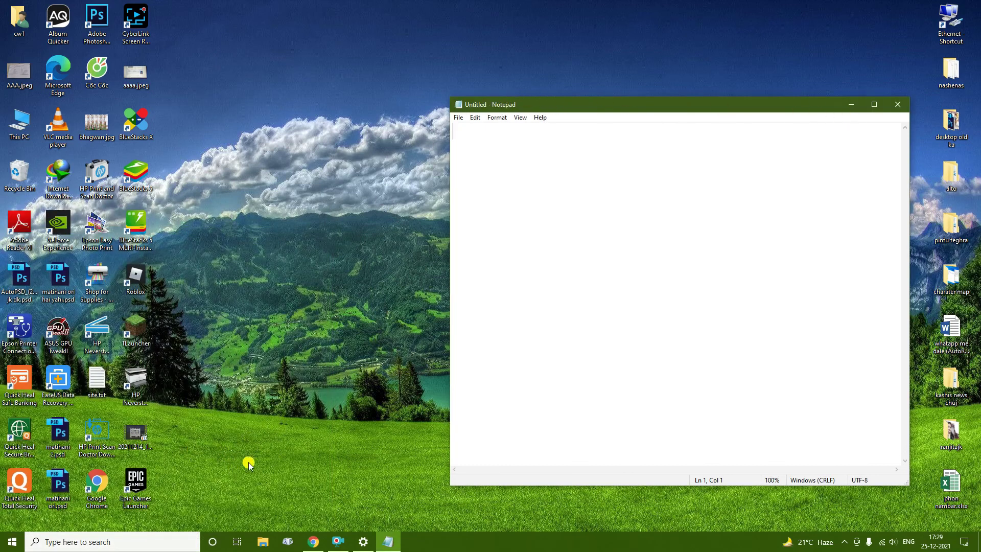
# Switch from the green valley to the next desktop background and check the automatic accent color on the Start menu and Notepad.
pyautogui.rightClick(271, 195)
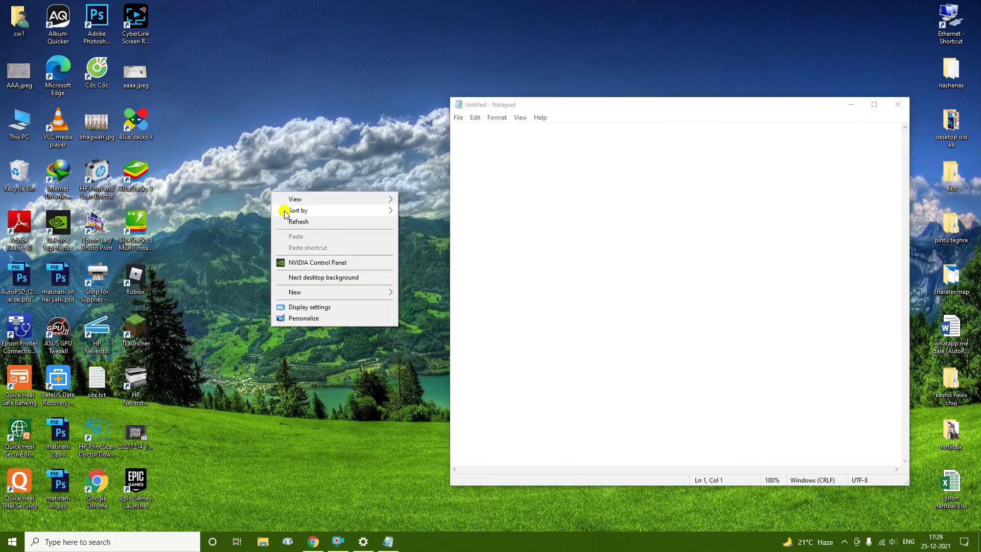
pyautogui.click(304, 280)
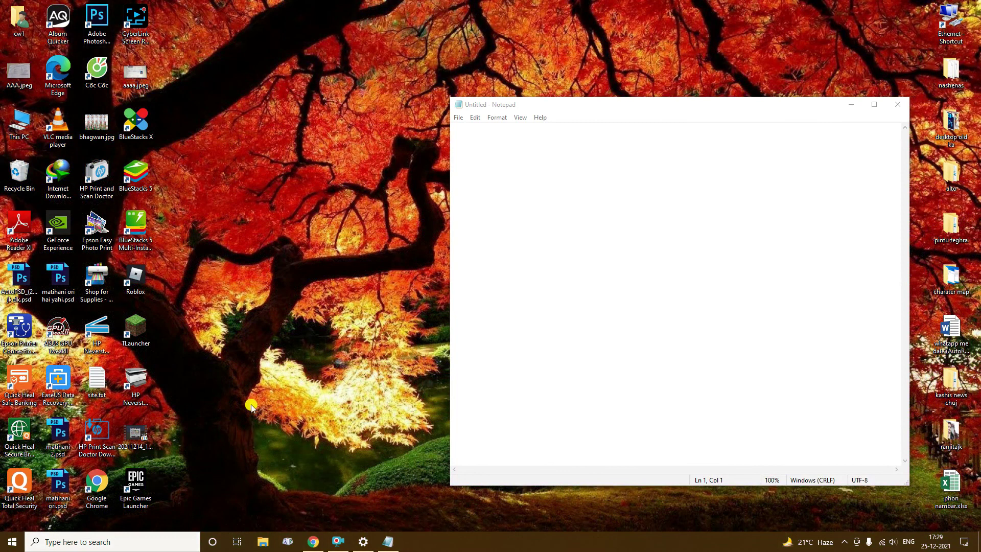
pyautogui.click(12, 542)
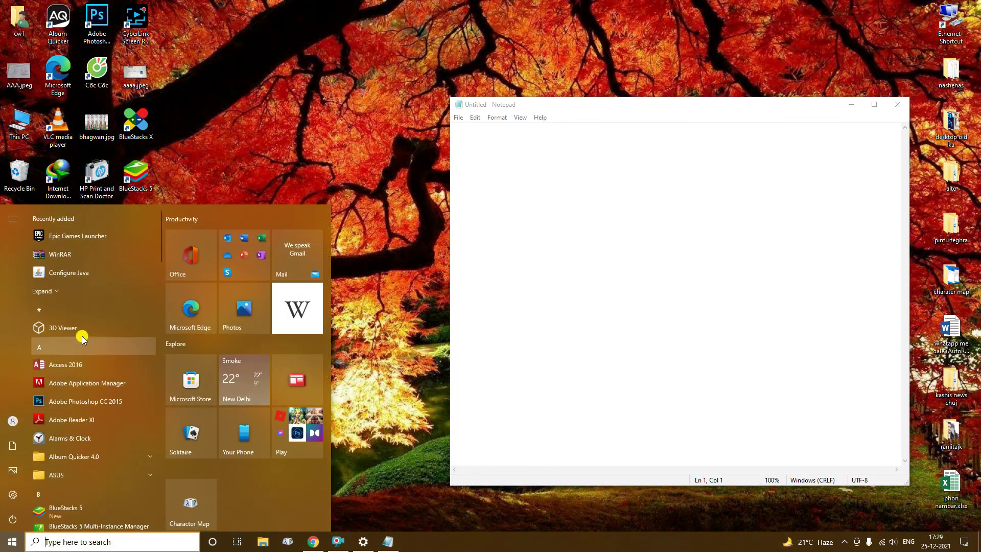
pyautogui.click(628, 107)
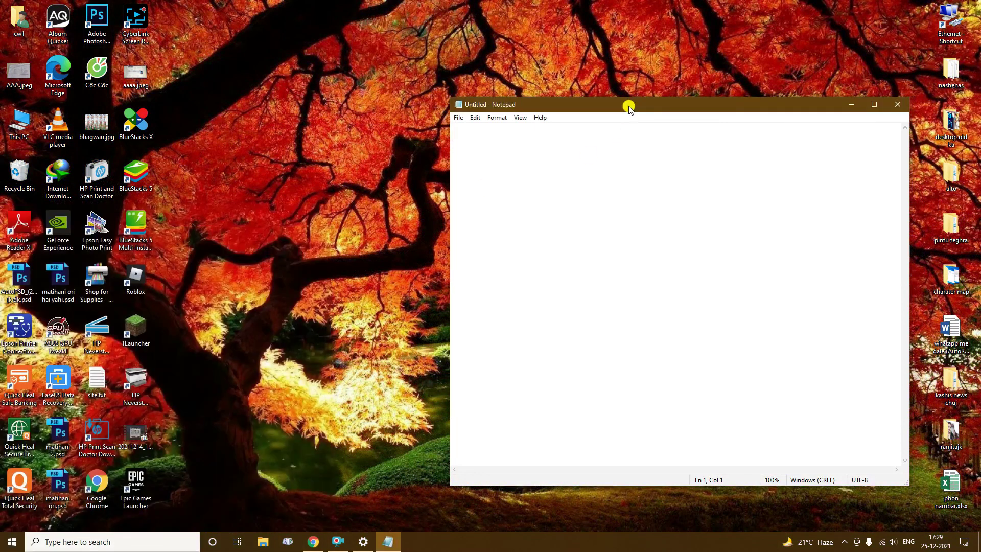
# Advance the desktop background from the red maple tree to the thatched house and check the accent color on Notepad and the Start menu.
pyautogui.rightClick(259, 226)
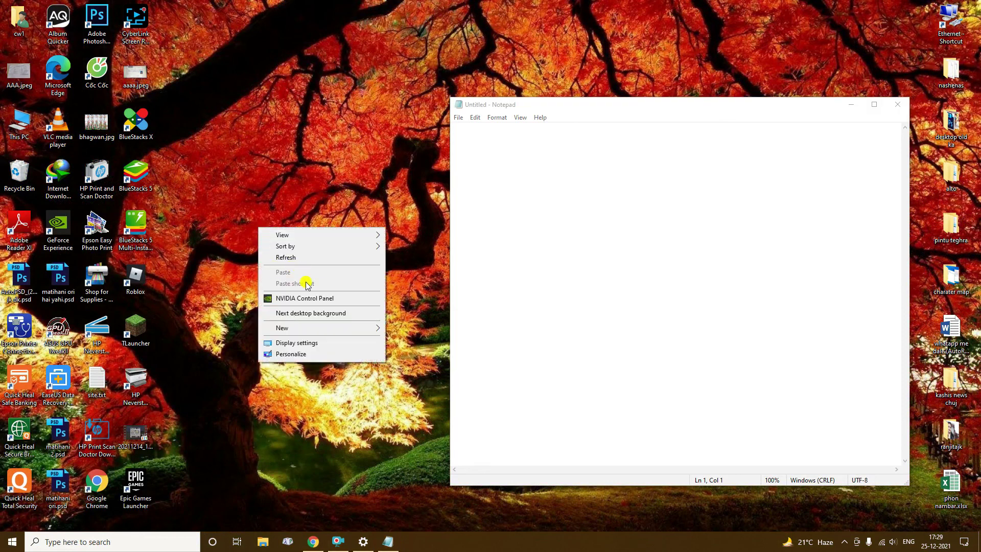
pyautogui.click(303, 314)
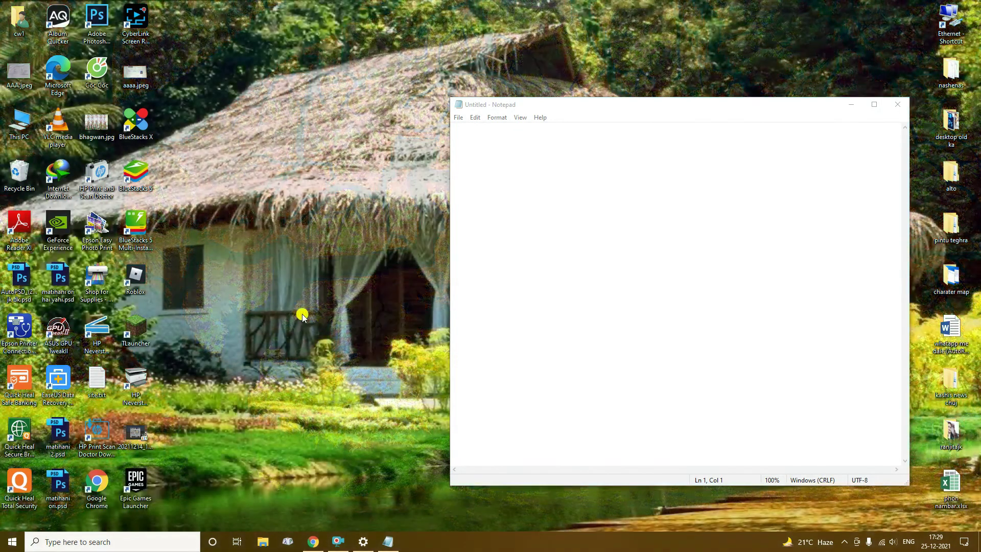
pyautogui.click(582, 105)
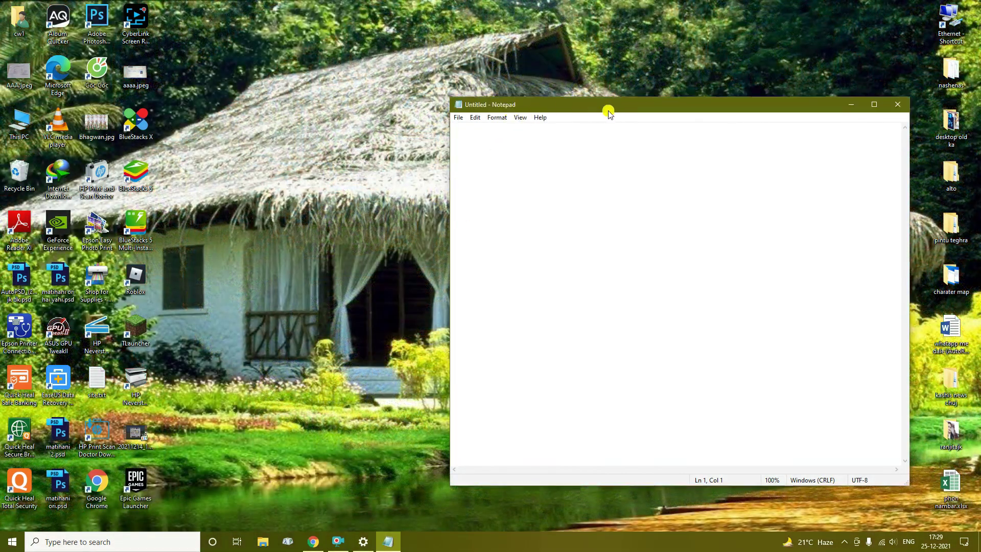
pyautogui.click(12, 542)
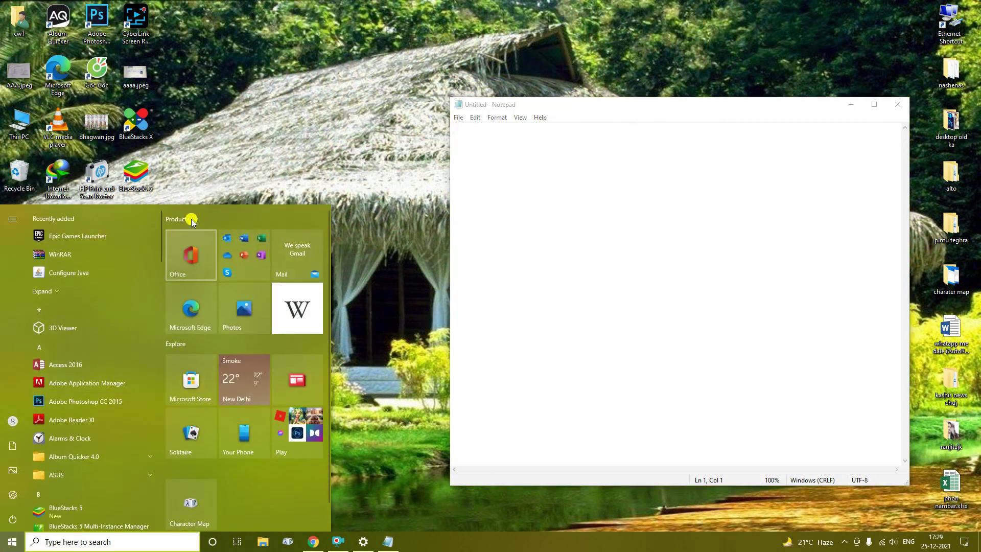
# Advance the desktop background to the autumn lake picture and check the accent color on Notepad's title bar and the Start menu.
pyautogui.click(258, 137)
pyautogui.rightClick(258, 137)
pyautogui.click(293, 221)
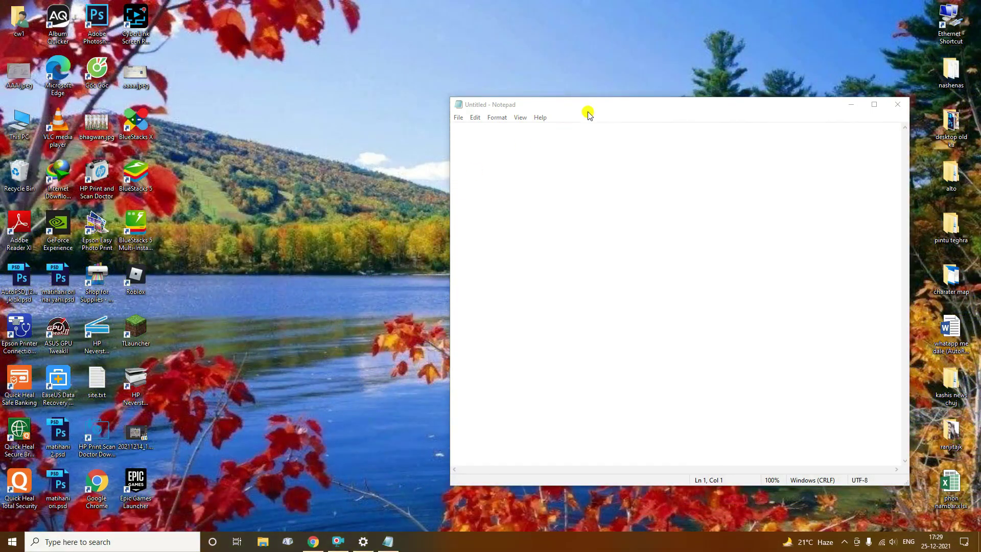
pyautogui.click(599, 105)
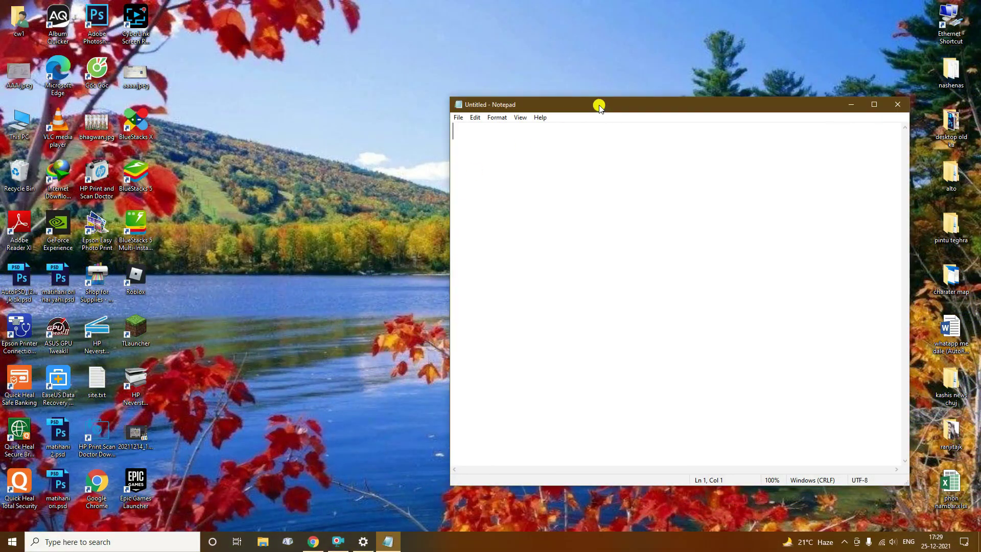
pyautogui.click(13, 542)
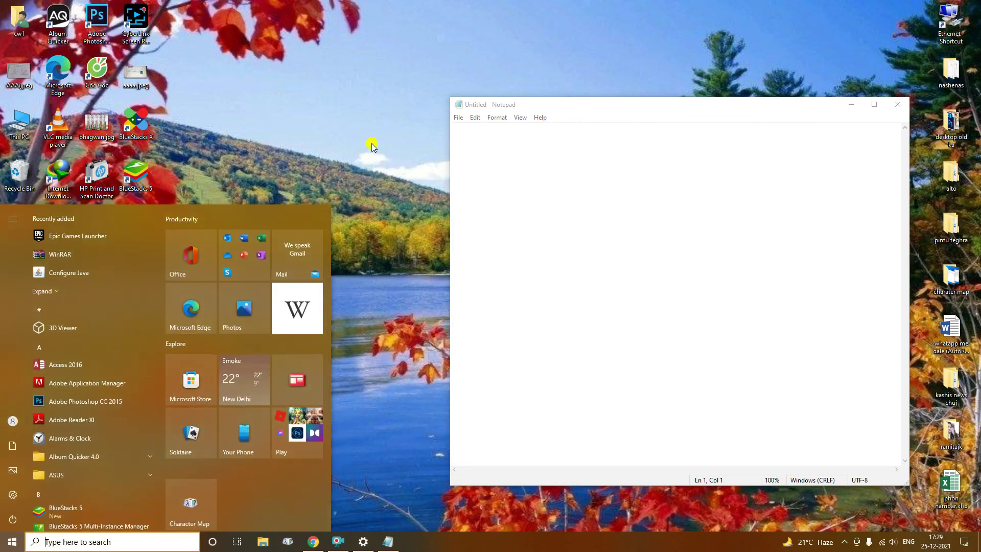
# Advance the desktop background to the palm beach picture, check its accent color on Notepad and the Start menu, and return to Settings.
pyautogui.rightClick(361, 145)
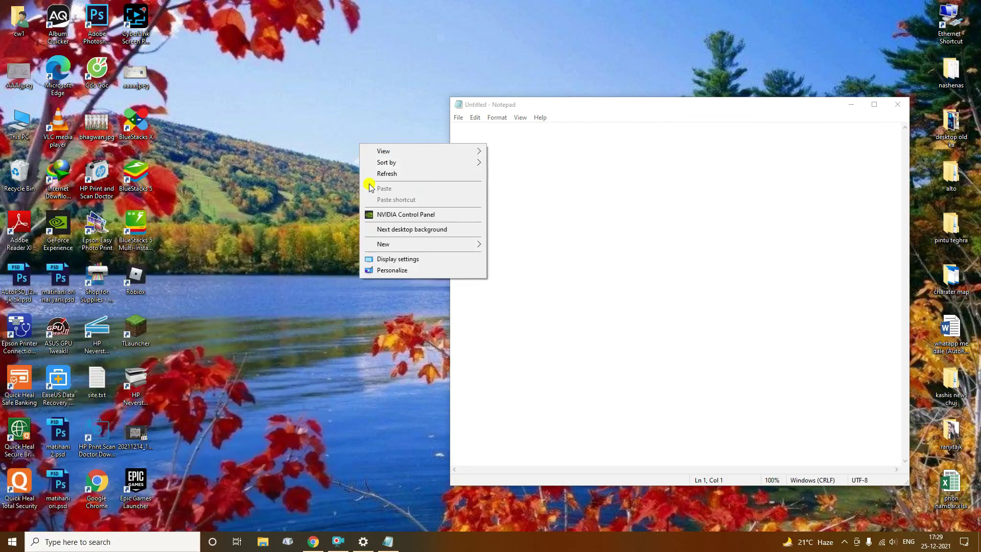
pyautogui.click(388, 230)
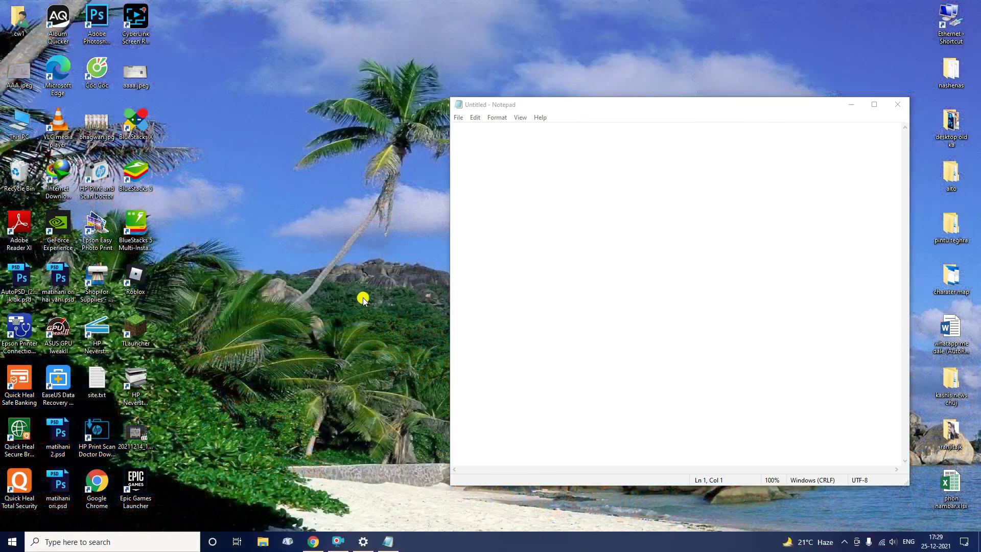
pyautogui.click(581, 104)
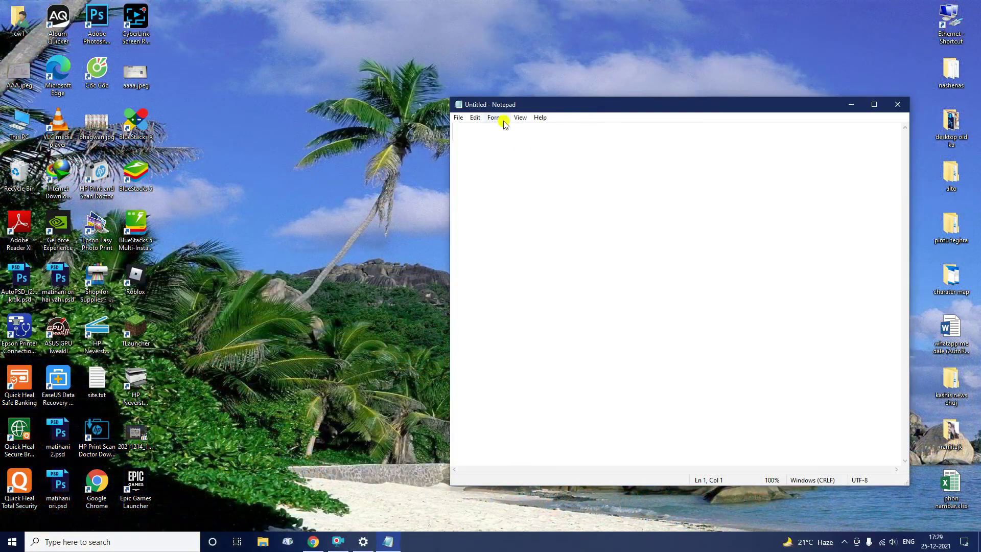
pyautogui.click(13, 541)
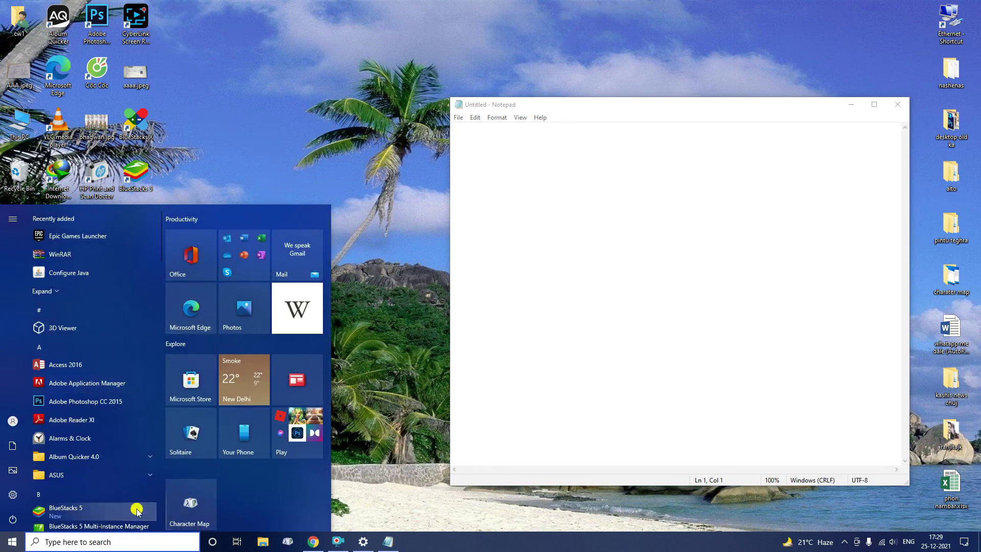
pyautogui.click(559, 106)
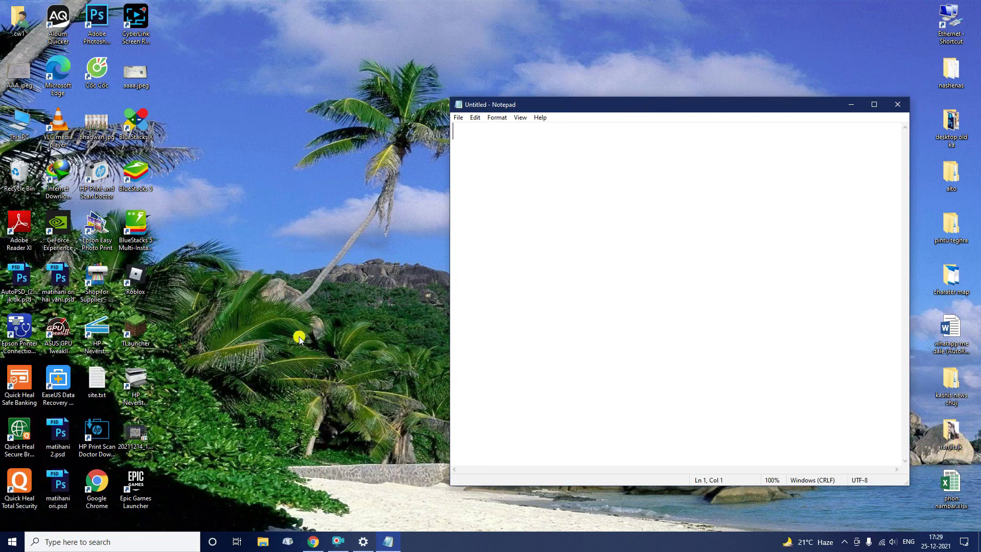
pyautogui.click(363, 542)
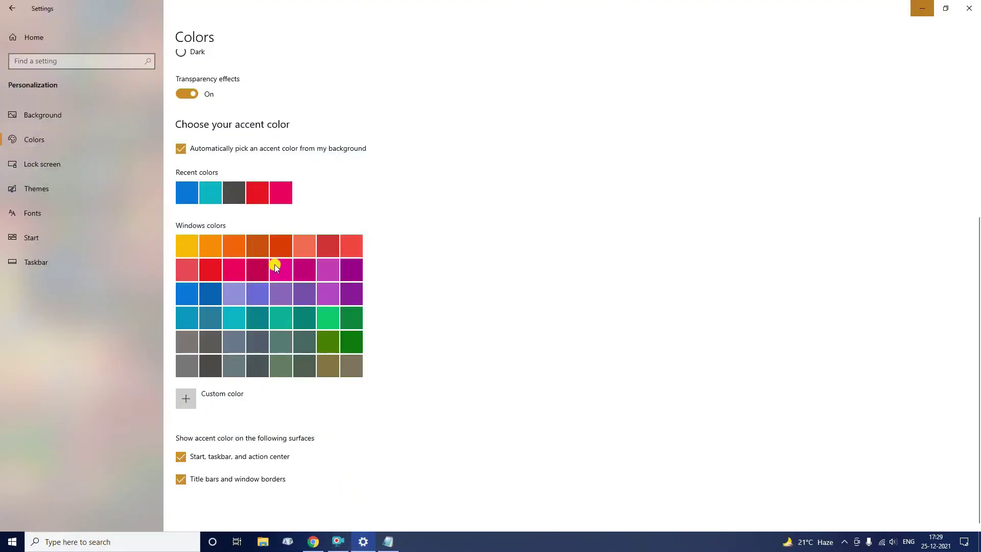